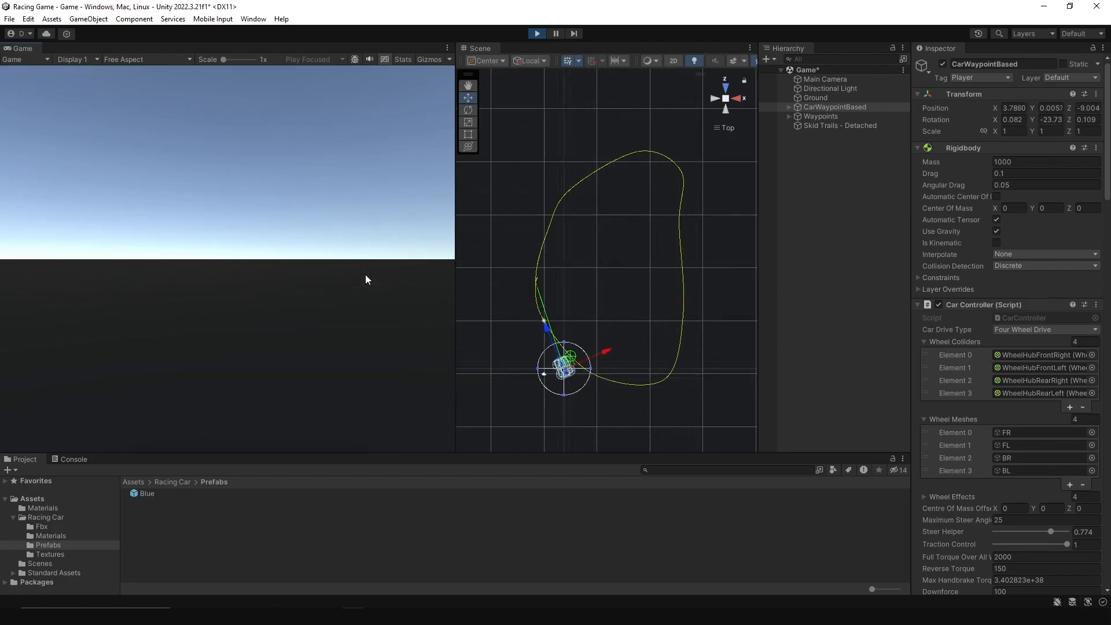
Stop the running game and show the contents of the root Assets folder.
{"action": "left_click", "coordinate": [536, 34]}
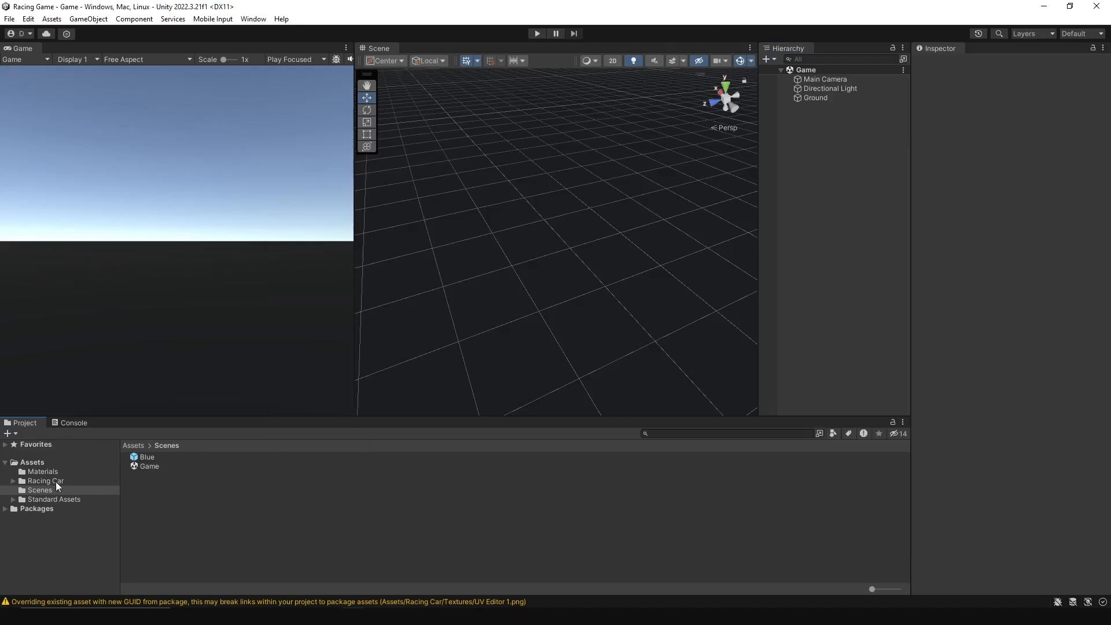
{"action": "left_click", "coordinate": [32, 463]}
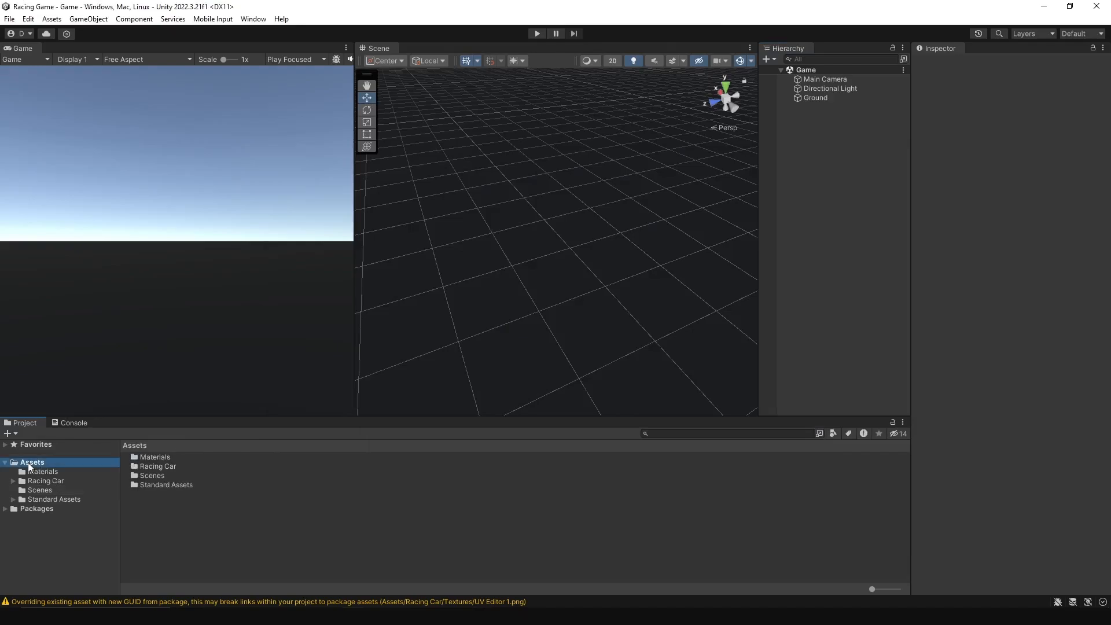
{"action": "left_click", "coordinate": [610, 562]}
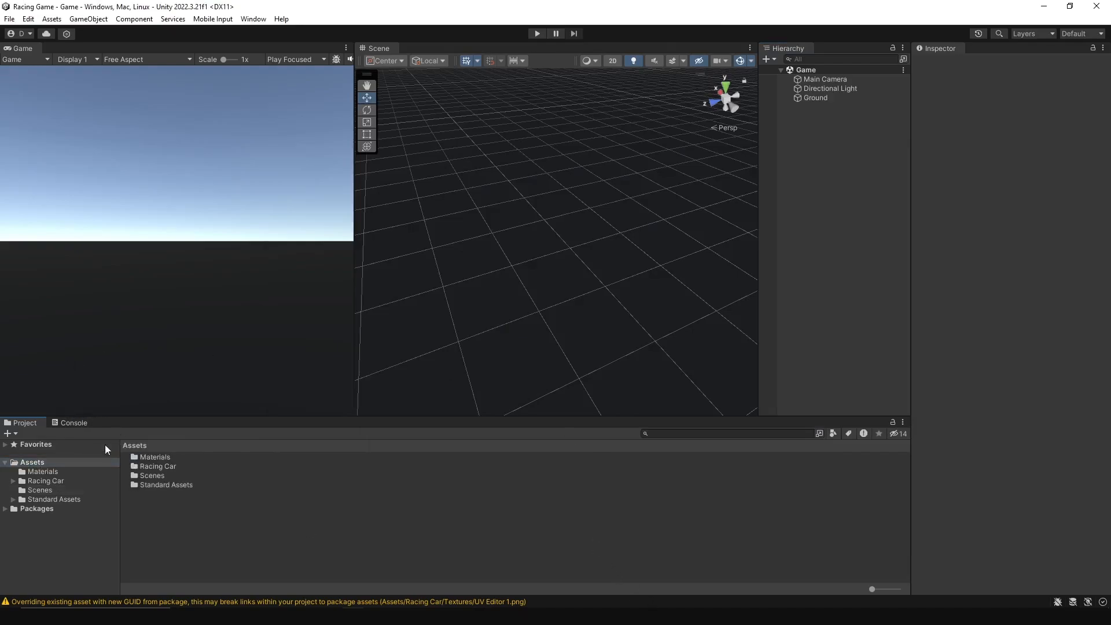
Add the CarWaypointBased prefab from Standard Assets > Vehicles > Car > Prefabs to the Game scene's hierarchy.
{"action": "left_click", "coordinate": [24, 502]}
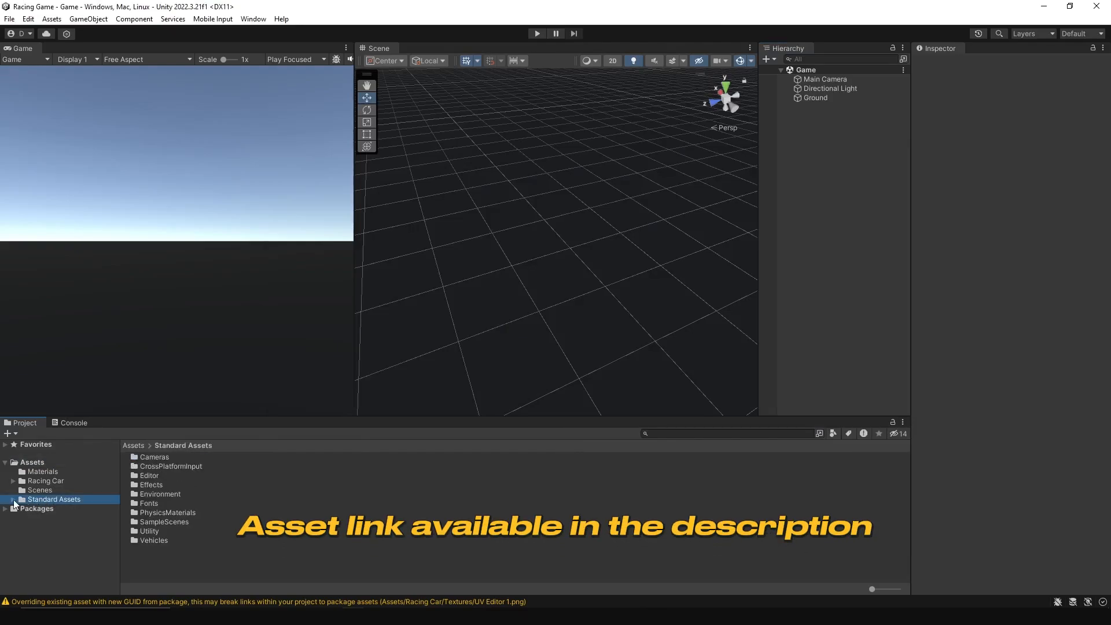
{"action": "left_click", "coordinate": [13, 499]}
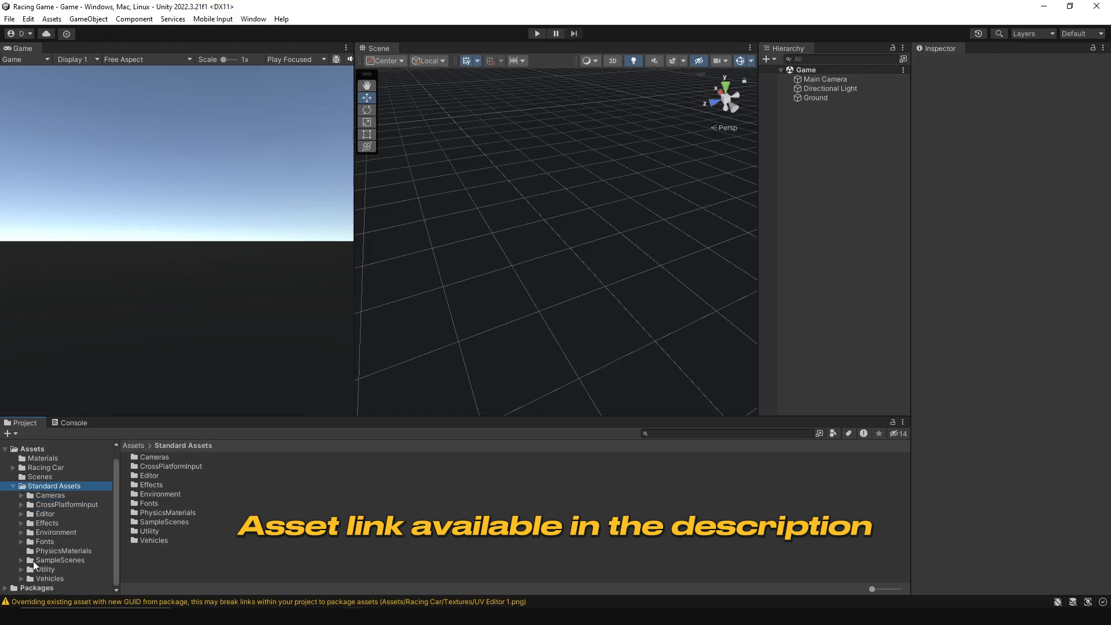
{"action": "left_click", "coordinate": [35, 577]}
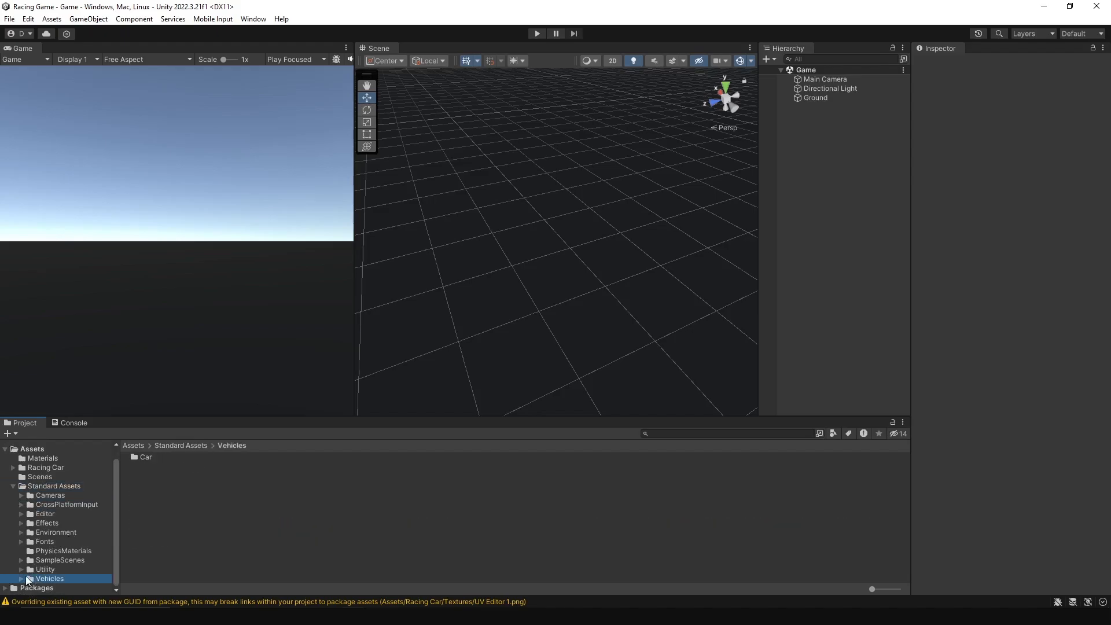
{"action": "left_click", "coordinate": [21, 579]}
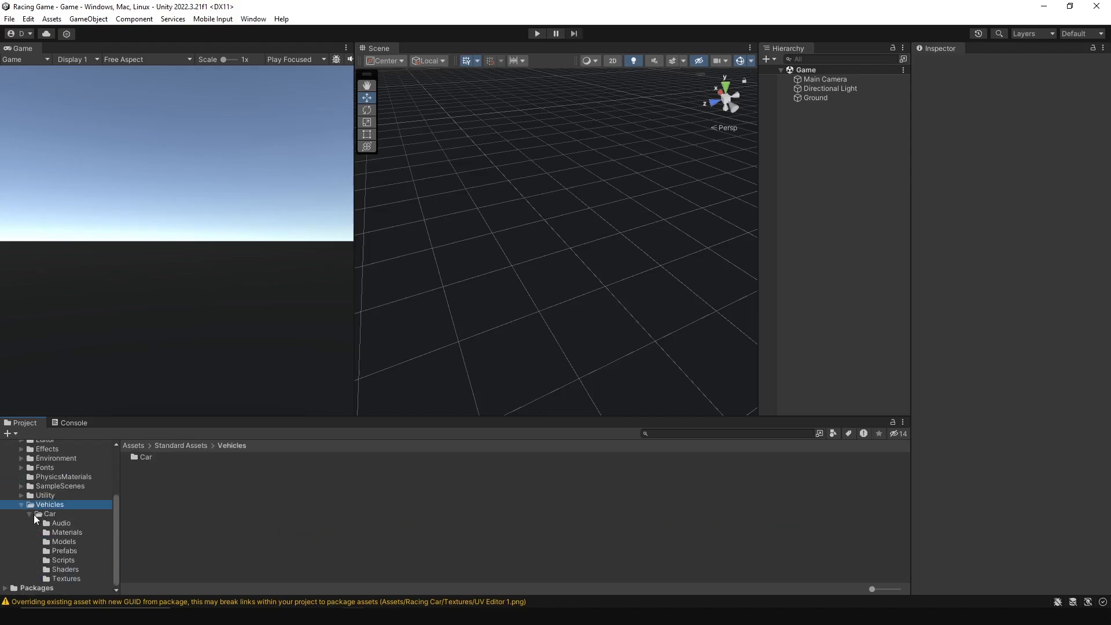
{"action": "left_click", "coordinate": [39, 515]}
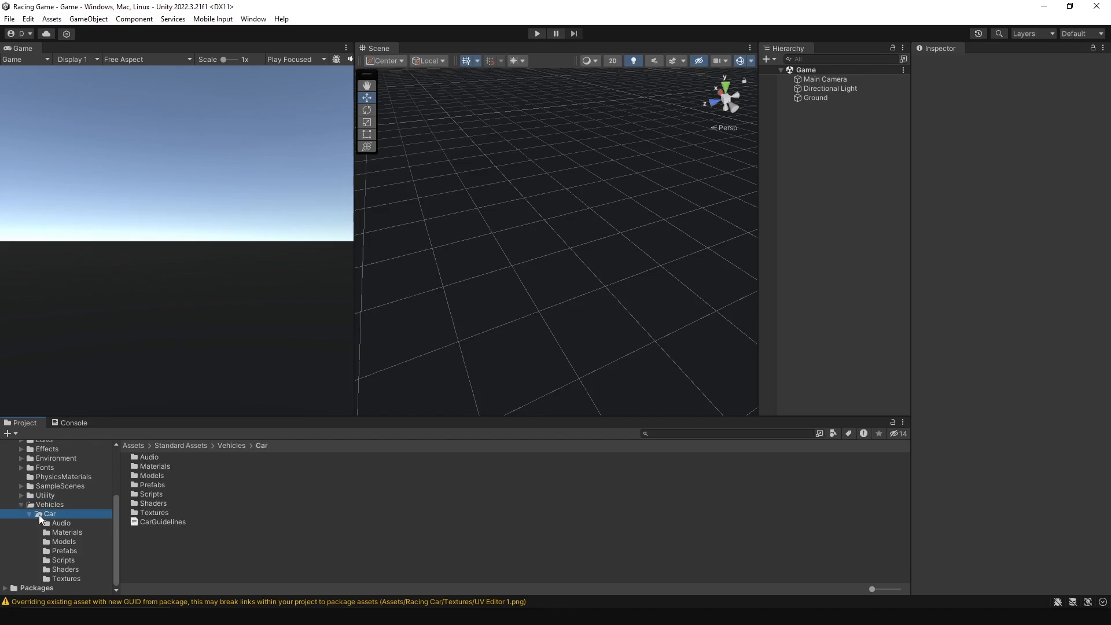
{"action": "left_click", "coordinate": [49, 551]}
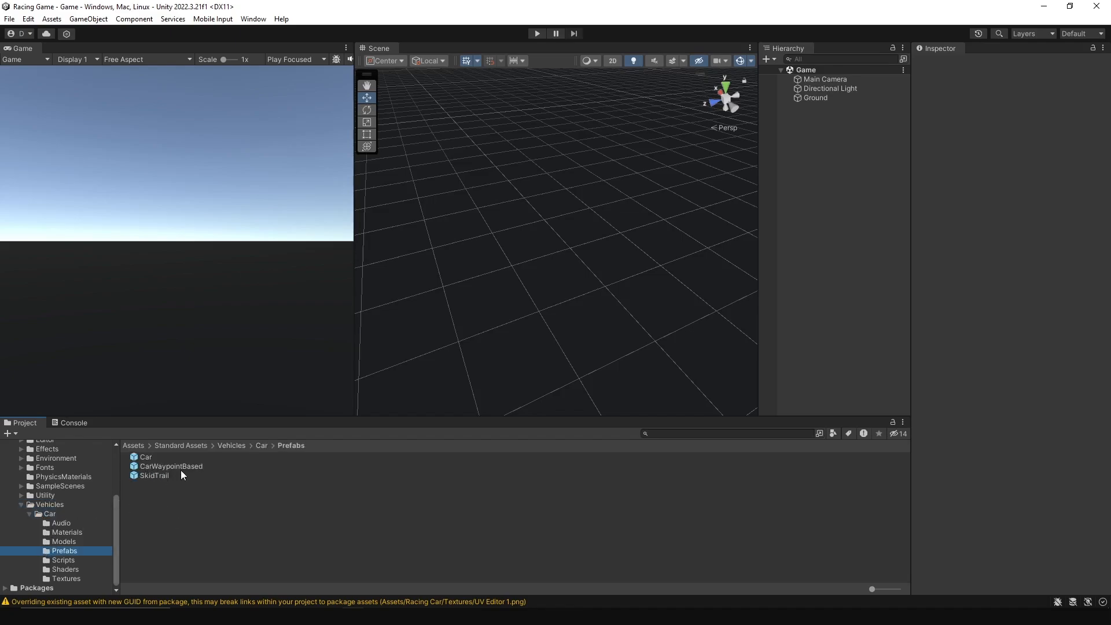
{"action": "left_click_drag", "start_coordinate": [154, 467], "coordinate": [812, 209]}
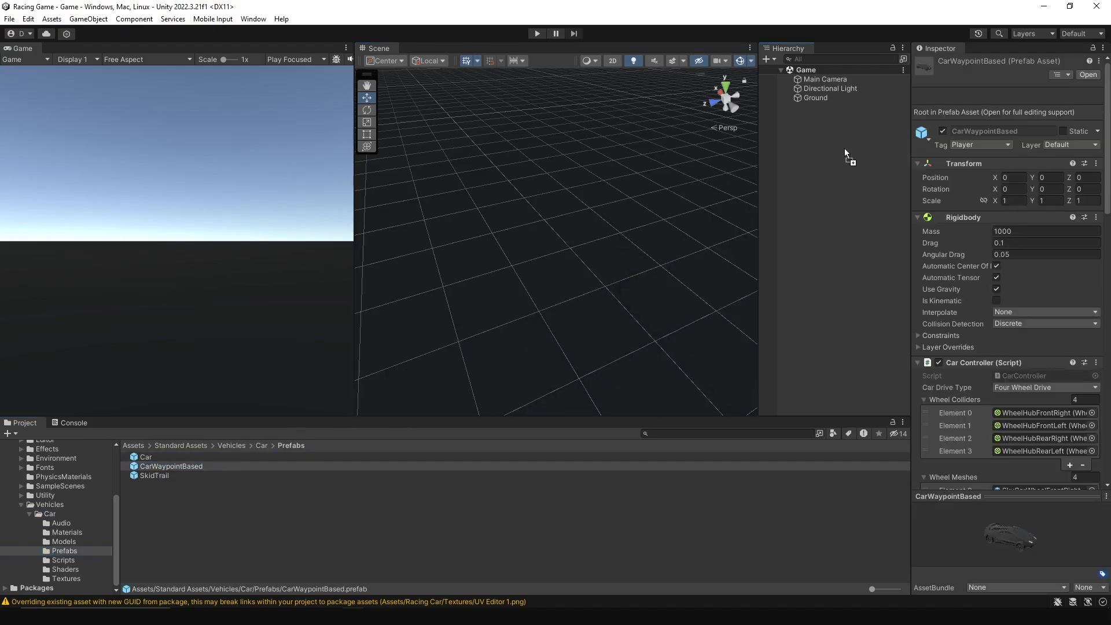
{"action": "left_click_drag", "start_coordinate": [845, 148], "coordinate": [845, 146]}
{"action": "scroll", "coordinate": [595, 203], "scroll_direction": "down", "scroll_amount": 4}
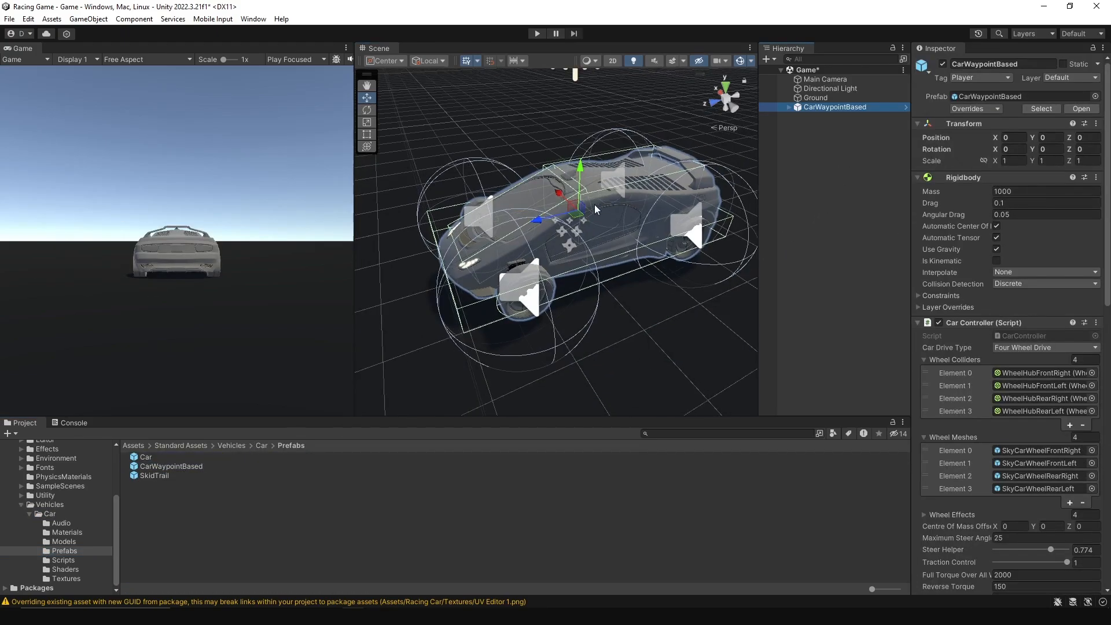
Deactivate the SkyCar object inside CarWaypointBased and add the Blue prefab from Racing Car > Prefabs as a child of CarWaypointBased.
{"action": "left_click", "coordinate": [850, 172]}
{"action": "left_click", "coordinate": [789, 107]}
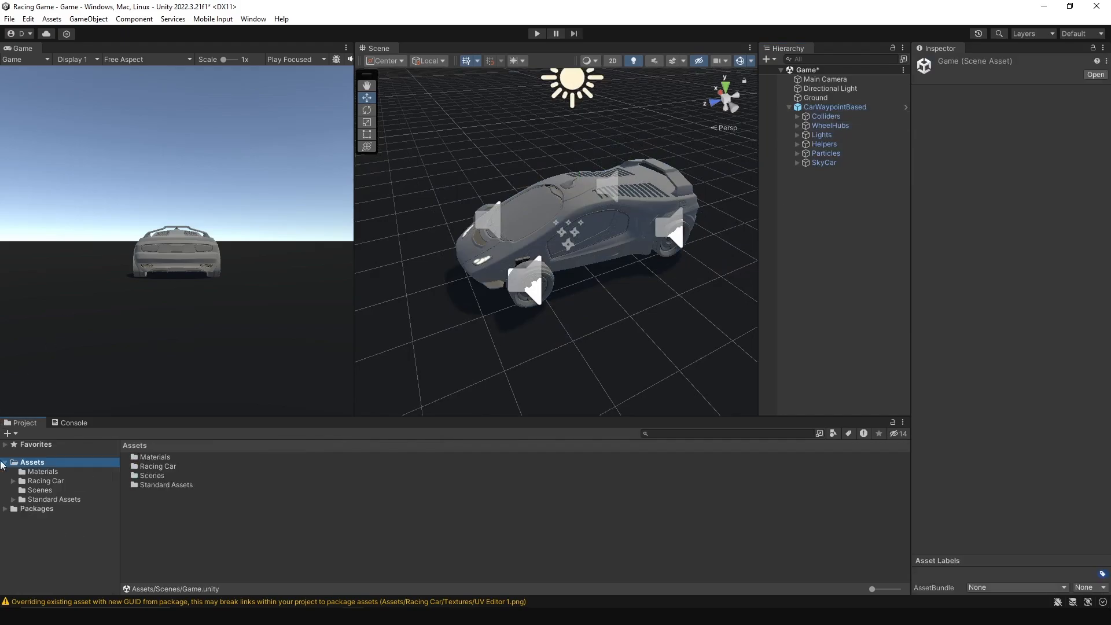
{"action": "left_click", "coordinate": [14, 481]}
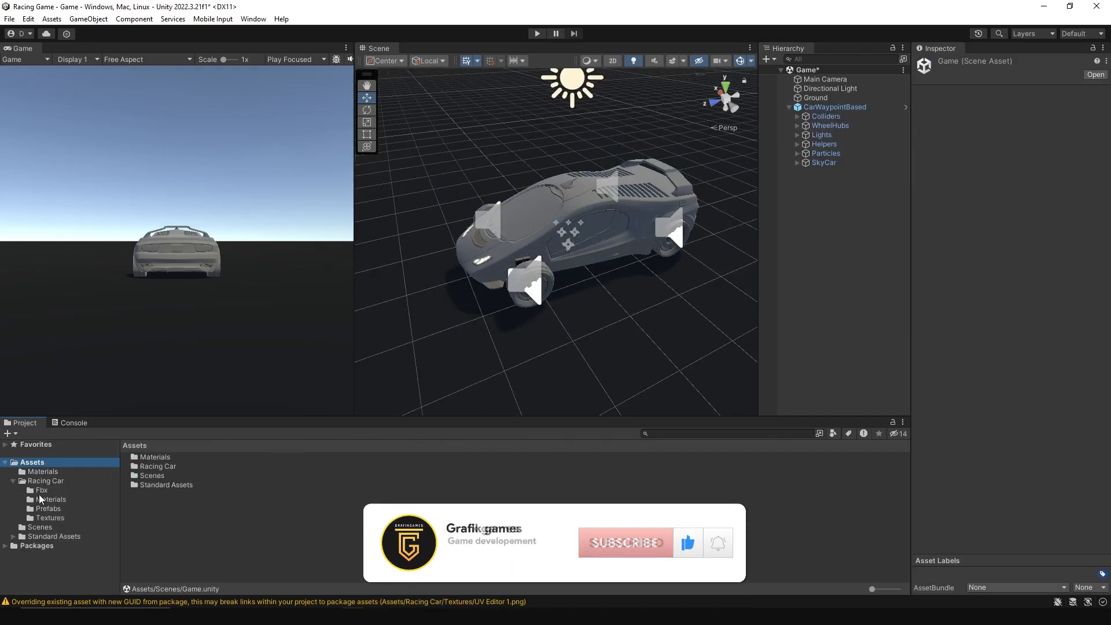
{"action": "left_click", "coordinate": [48, 509]}
{"action": "key", "text": "Delete"}
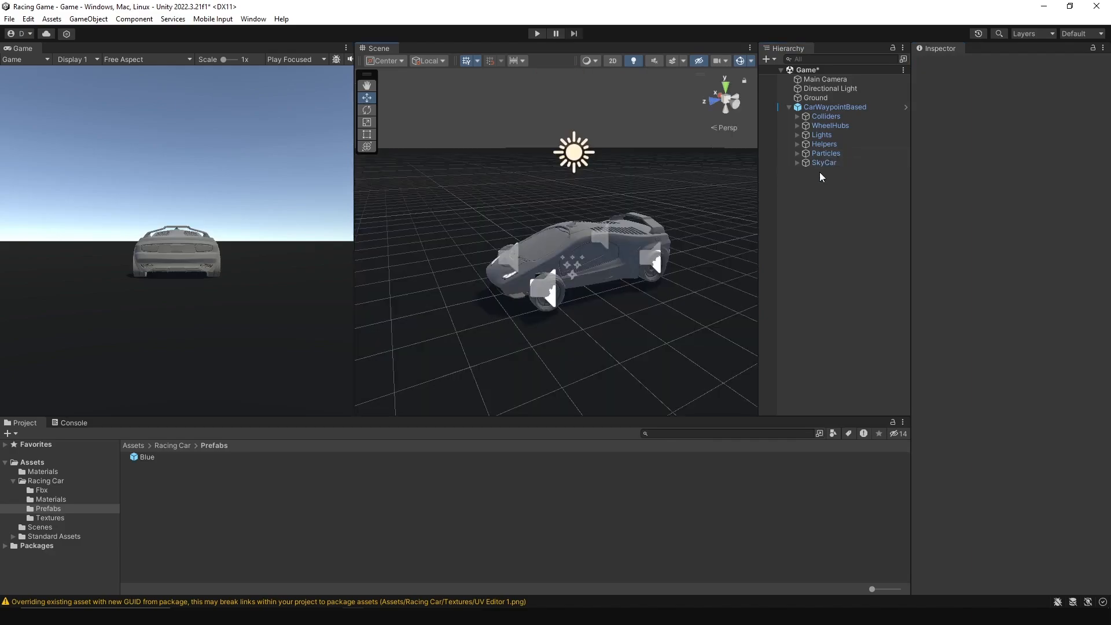
{"action": "left_click", "coordinate": [824, 163]}
{"action": "left_click", "coordinate": [943, 64]}
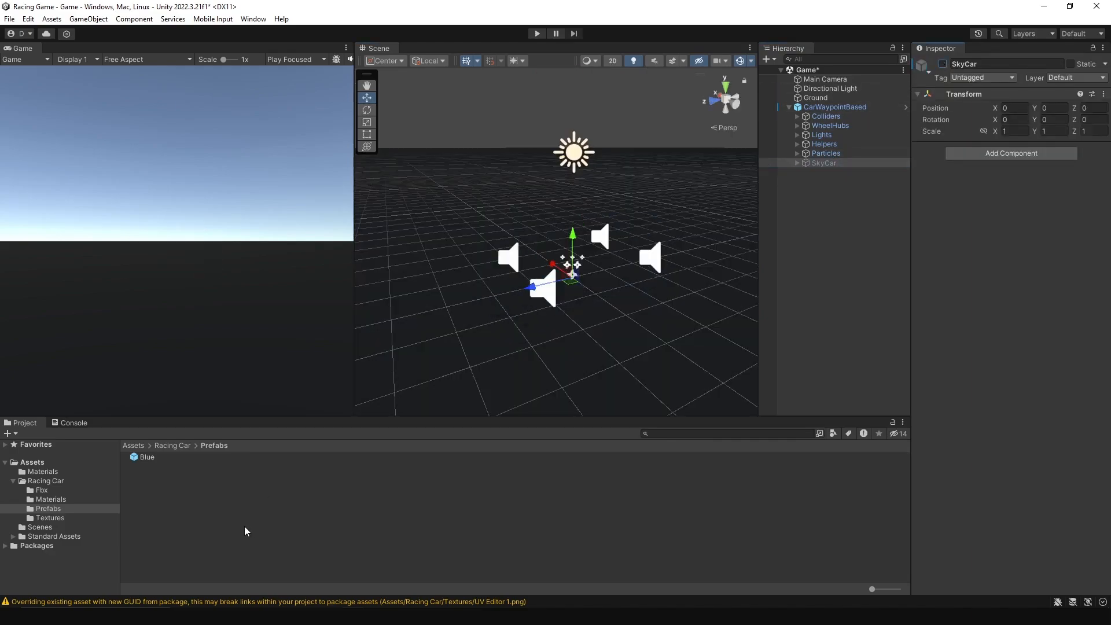
{"action": "left_click_drag", "start_coordinate": [147, 457], "coordinate": [831, 111]}
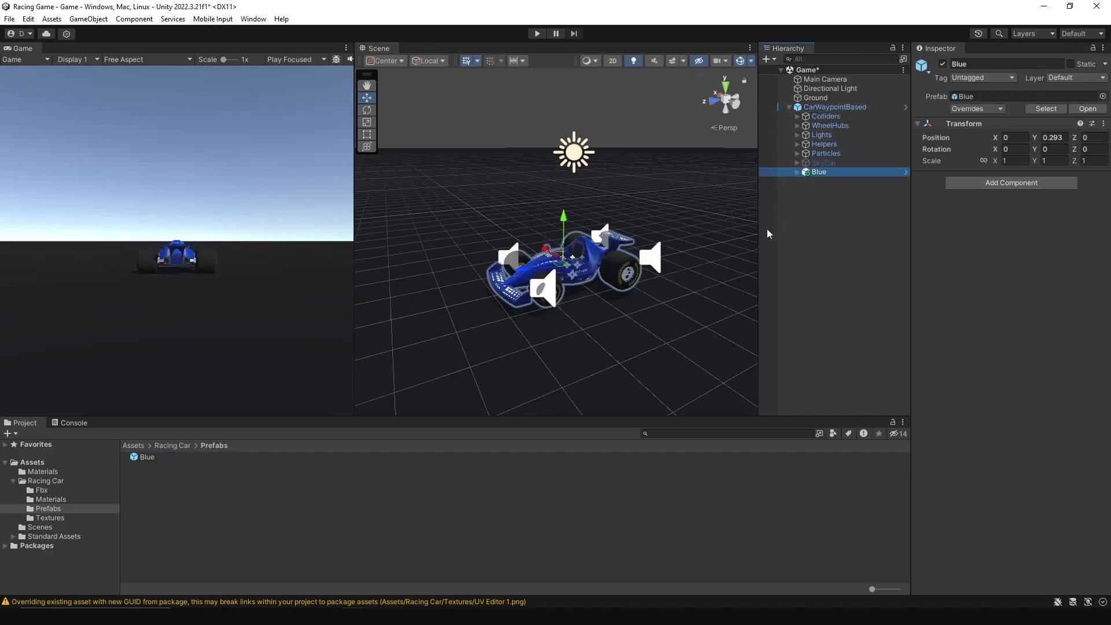
Show the blue car in the Left side view and enlarge the Scene view by shrinking the Project area and Game view.
{"action": "left_click", "coordinate": [737, 104]}
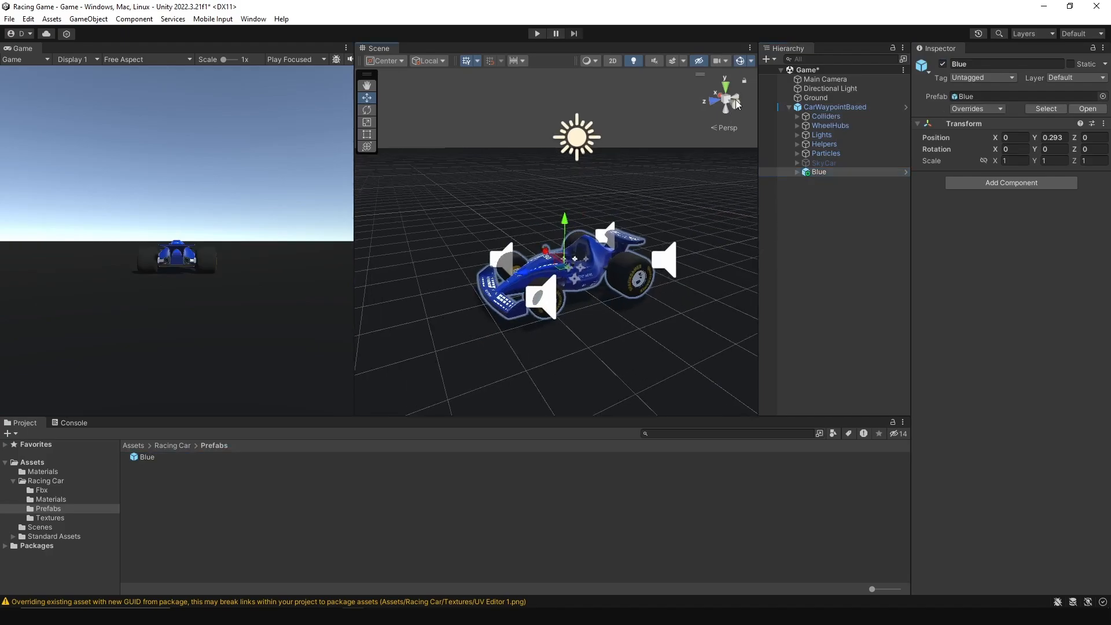
{"action": "scroll", "coordinate": [611, 224], "scroll_direction": "up", "scroll_amount": 1}
{"action": "left_click", "coordinate": [727, 99]}
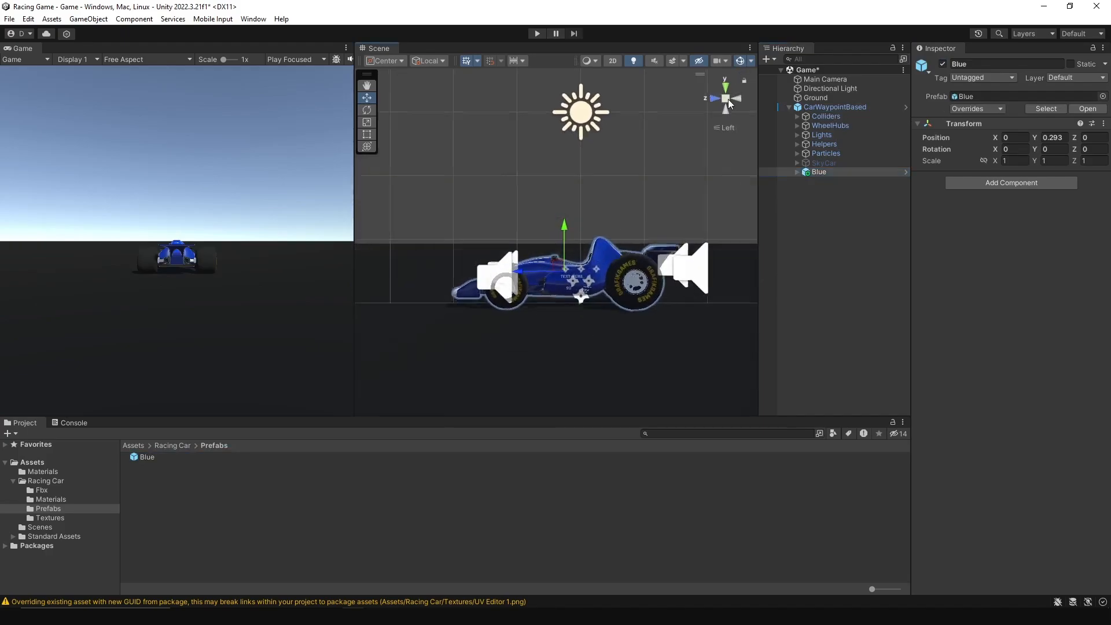
{"action": "scroll", "coordinate": [676, 273], "scroll_direction": "up", "scroll_amount": 3}
{"action": "scroll", "coordinate": [673, 273], "scroll_direction": "up", "scroll_amount": 1}
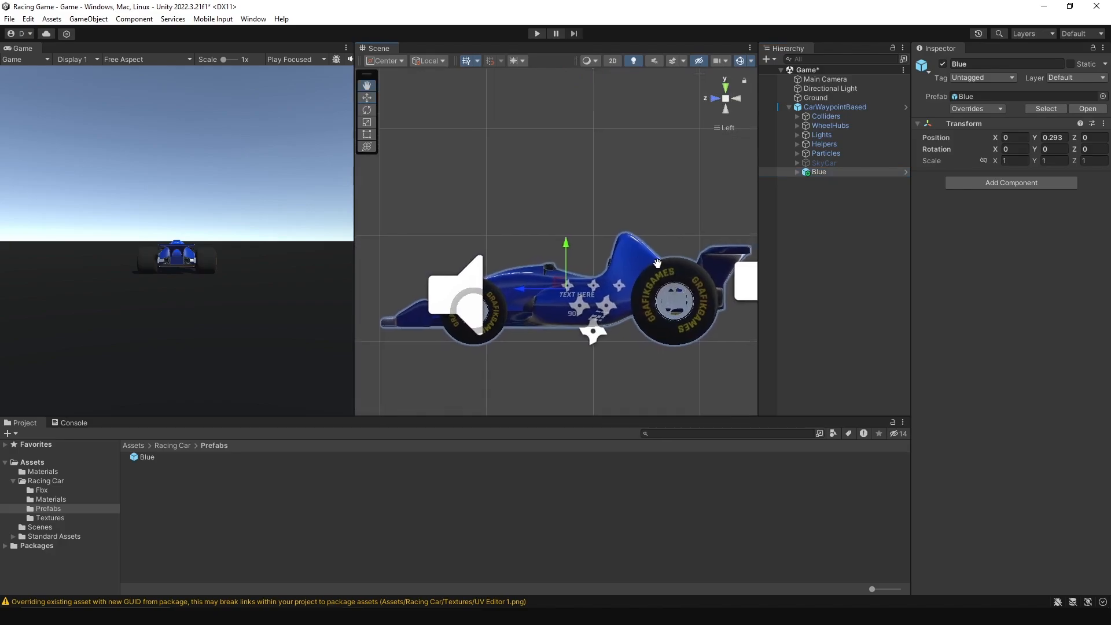
{"action": "middle_click_drag", "start_coordinate": [672, 273], "coordinate": [667, 233]}
{"action": "left_click_drag", "start_coordinate": [663, 417], "coordinate": [670, 458]}
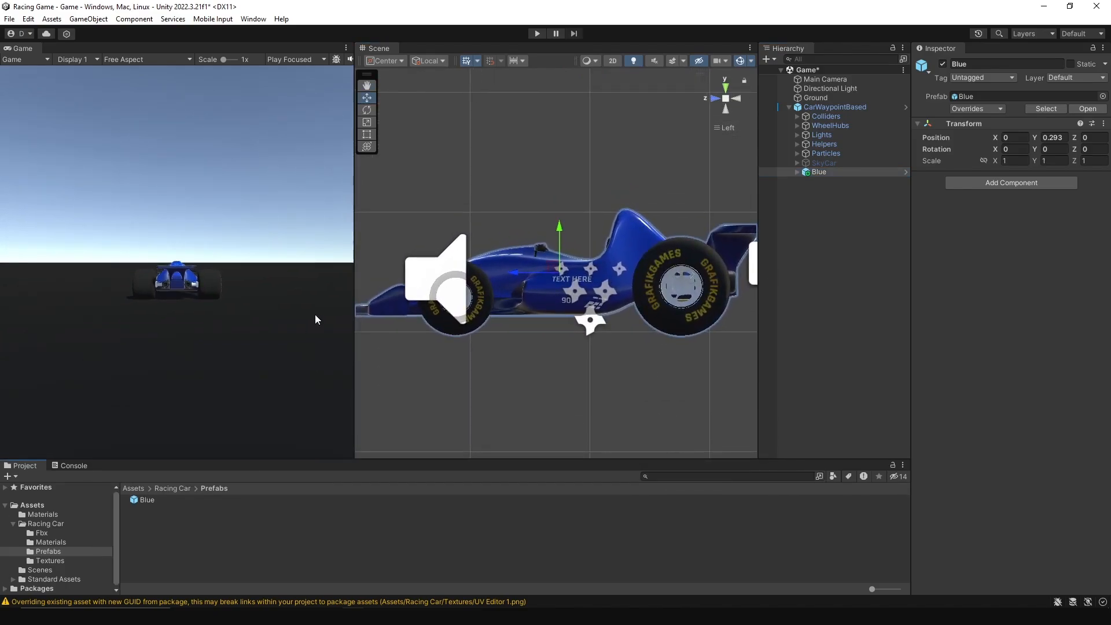
{"action": "left_click_drag", "start_coordinate": [354, 276], "coordinate": [240, 283]}
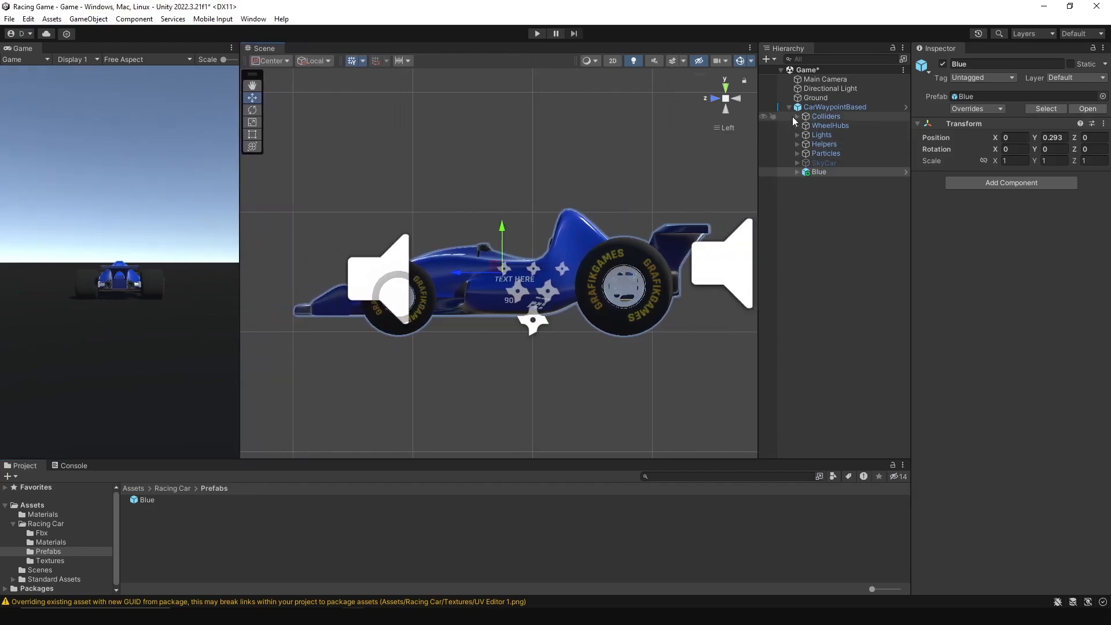
Expand the WheelHubs group and unpack the CarWaypointBased prefab completely.
{"action": "left_click", "coordinate": [818, 125]}
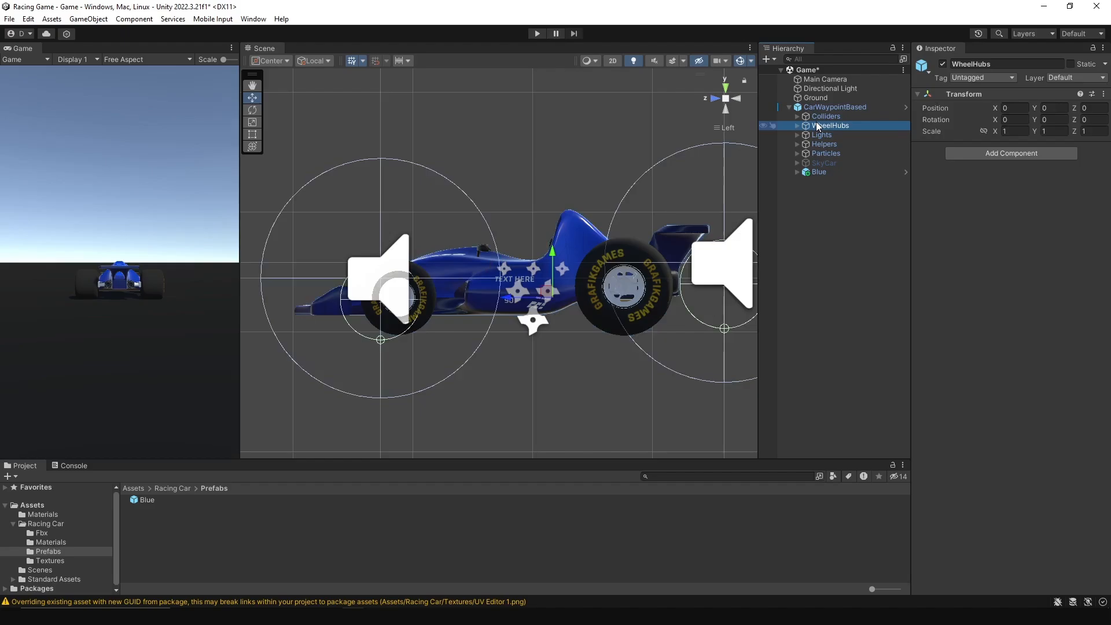
{"action": "left_click", "coordinate": [797, 125]}
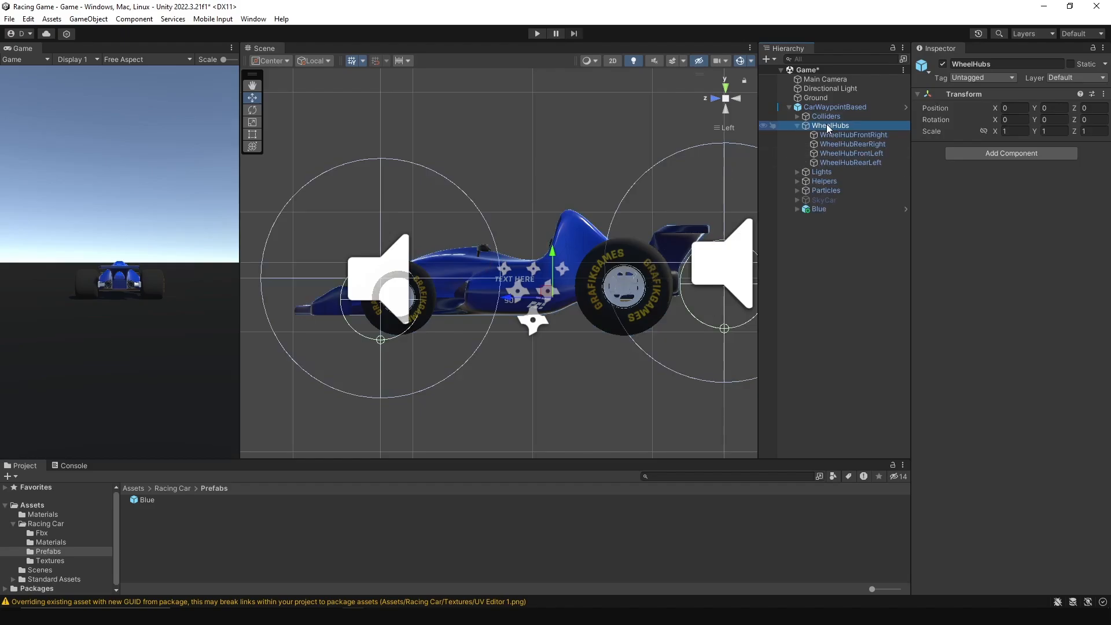
{"action": "right_click", "coordinate": [832, 104]}
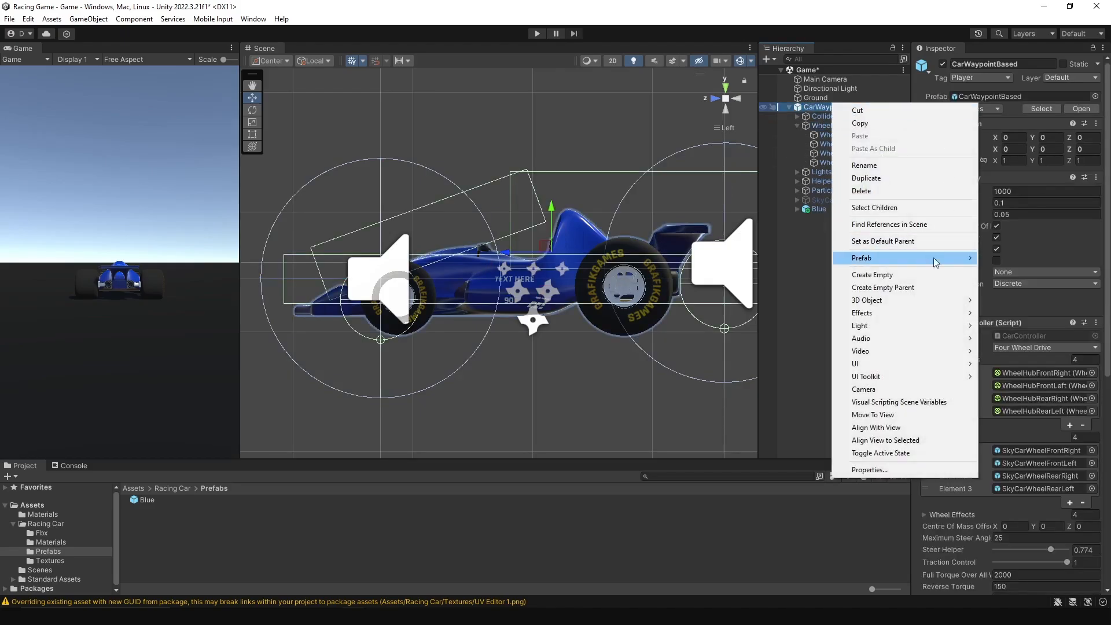
{"action": "mouse_move", "coordinate": [955, 256]}
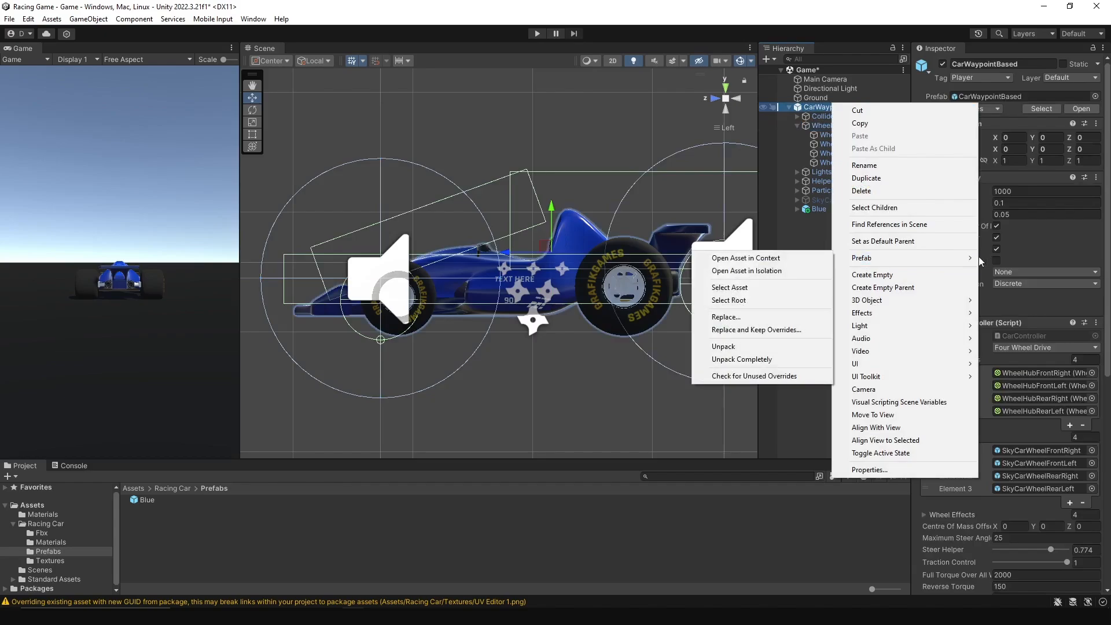
{"action": "left_click", "coordinate": [742, 359]}
Reorder WheelHubFrontLeft directly below WheelHubFrontRight and move both hubs onto the front wheel, at about Y 0.484 and Z 1.12.
{"action": "left_click", "coordinate": [862, 154]}
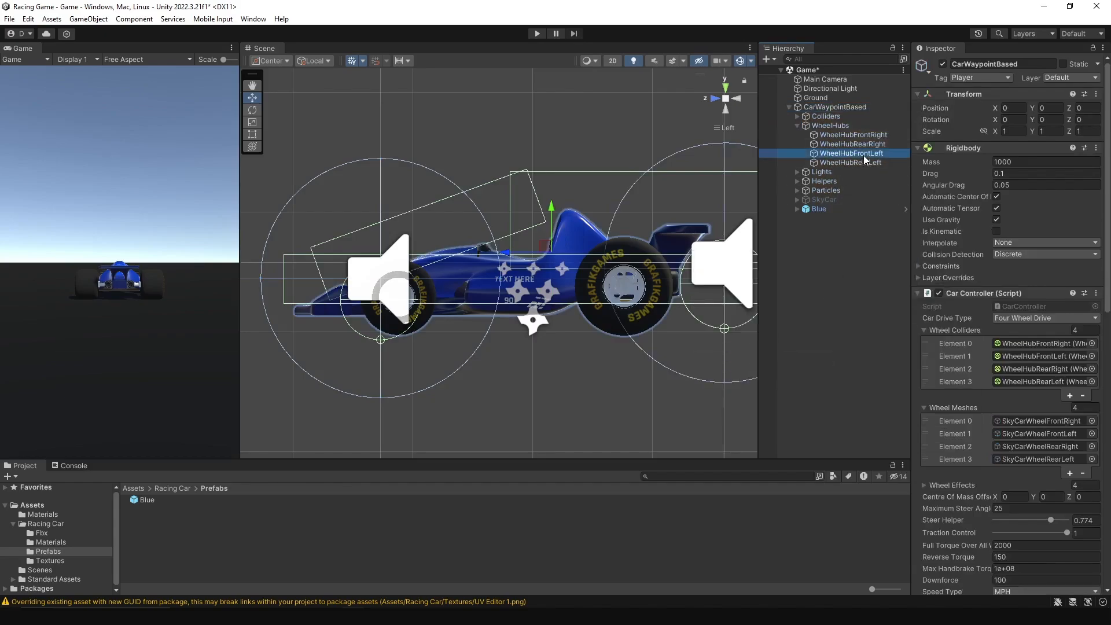
{"action": "left_click_drag", "start_coordinate": [863, 155], "coordinate": [856, 142]}
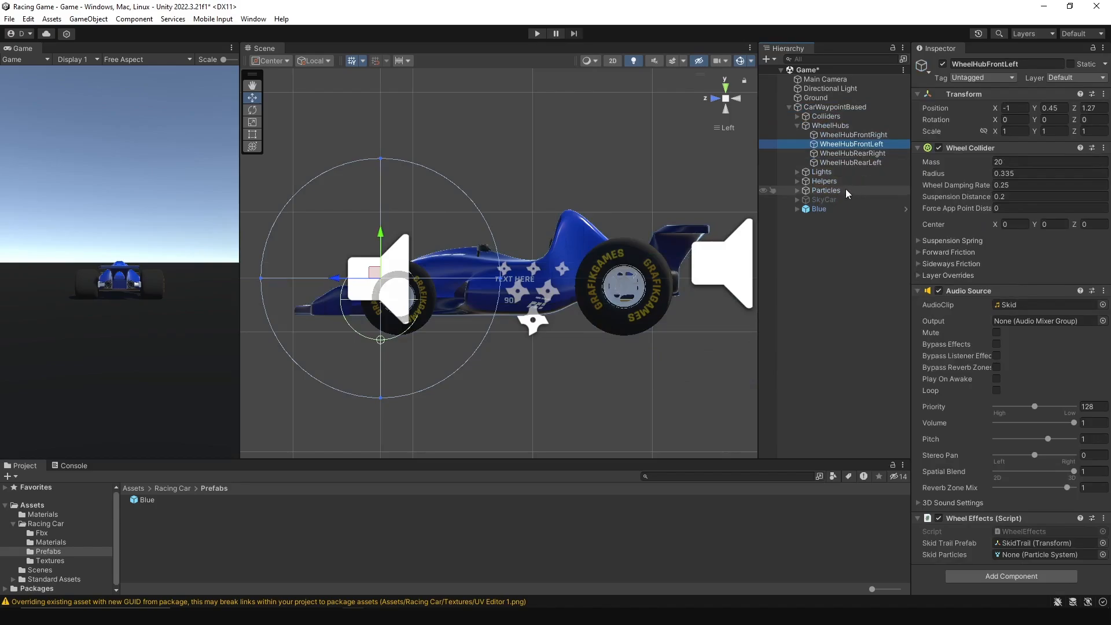
{"action": "left_click", "coordinate": [857, 137], "text": "ctrl"}
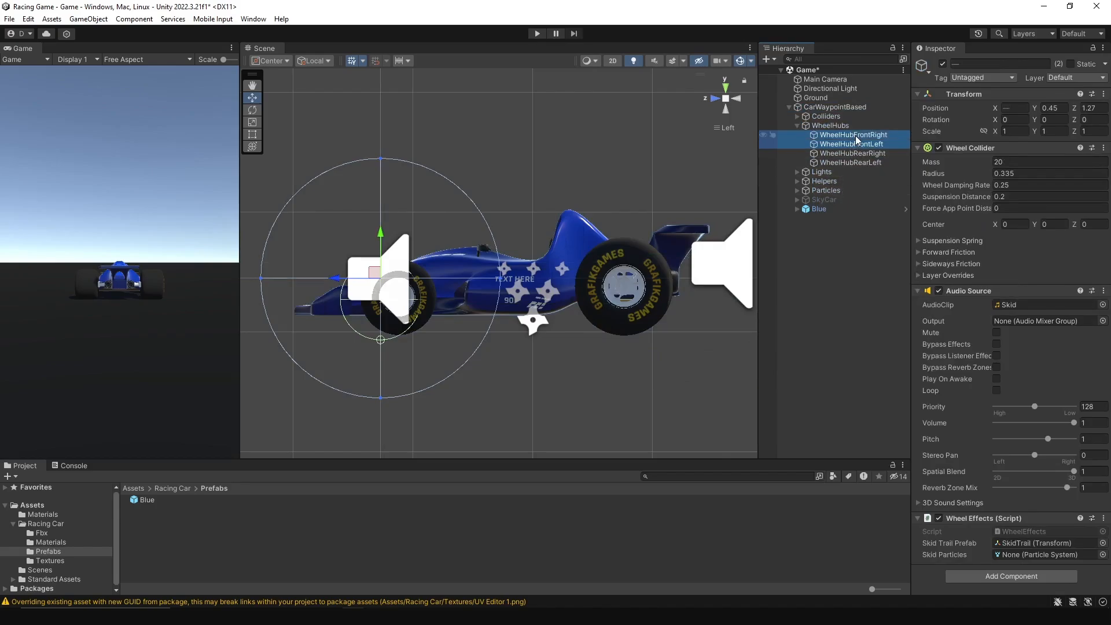
{"action": "left_click_drag", "start_coordinate": [343, 282], "coordinate": [363, 283]}
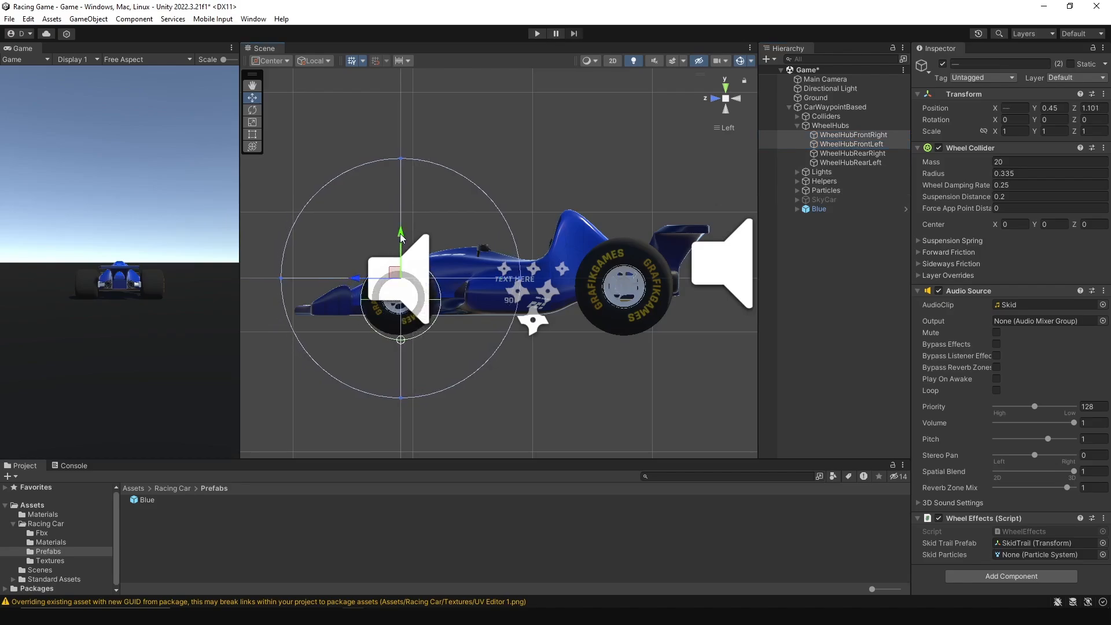
{"action": "left_click_drag", "start_coordinate": [401, 237], "coordinate": [401, 233]}
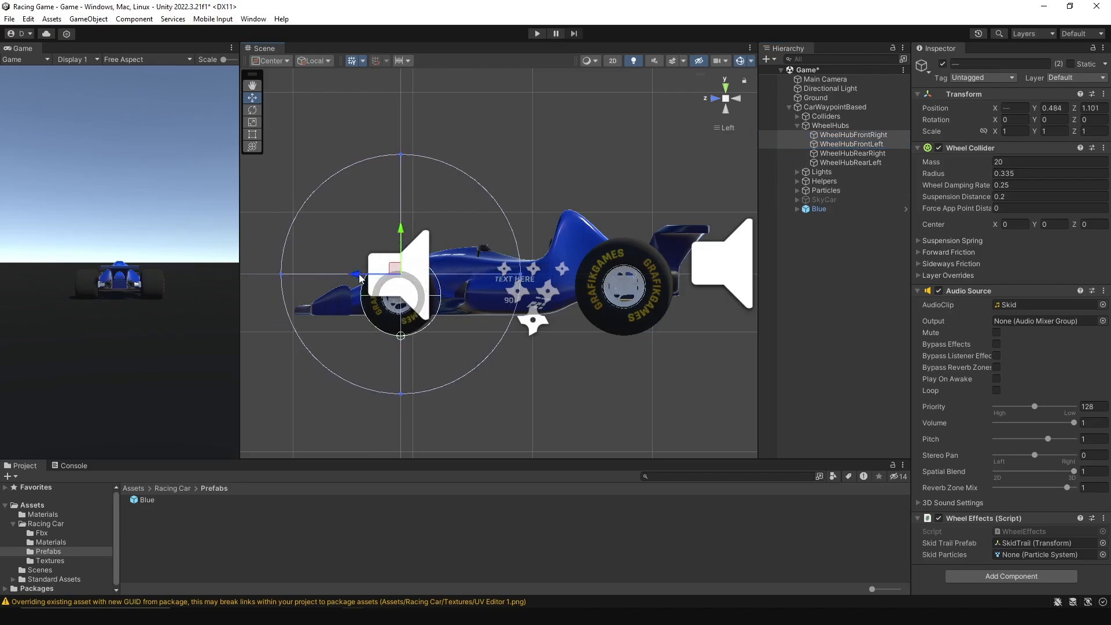
{"action": "left_click_drag", "start_coordinate": [360, 275], "coordinate": [358, 278]}
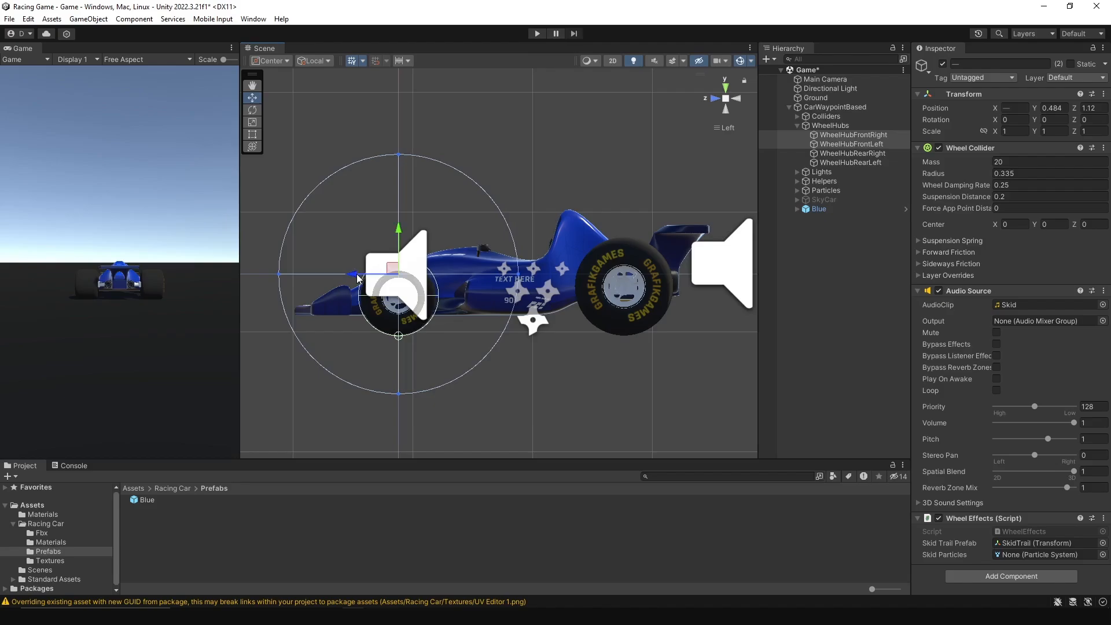
Set the Wheel Collider radius of both front wheel hubs to 0.32.
{"action": "left_click", "coordinate": [1017, 174]}
{"action": "type", "text": "0.3"}
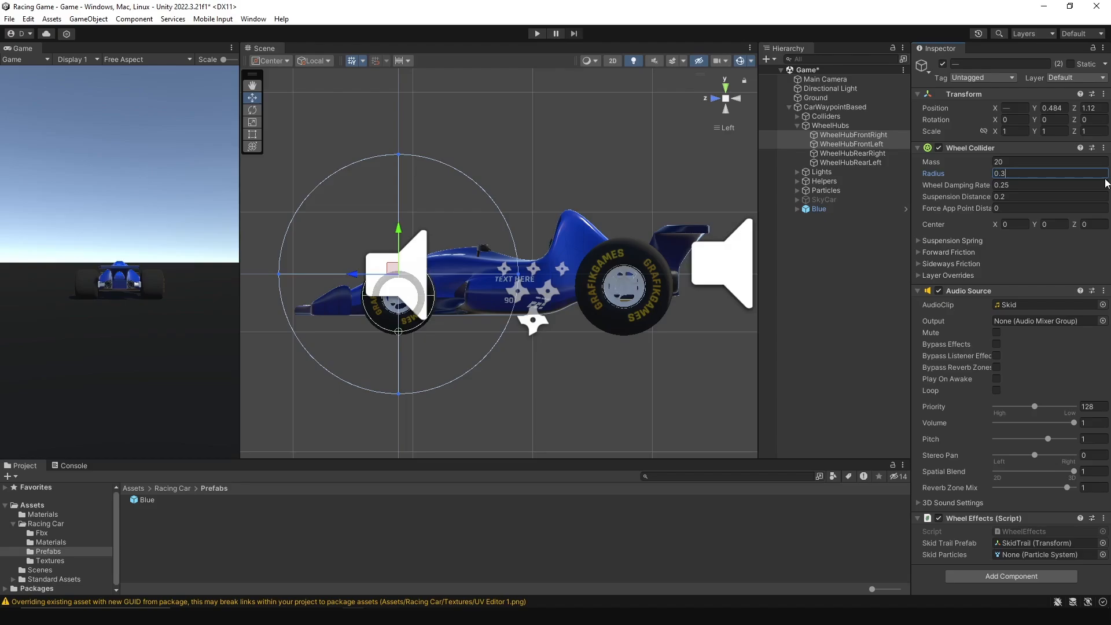
{"action": "type", "text": "2"}
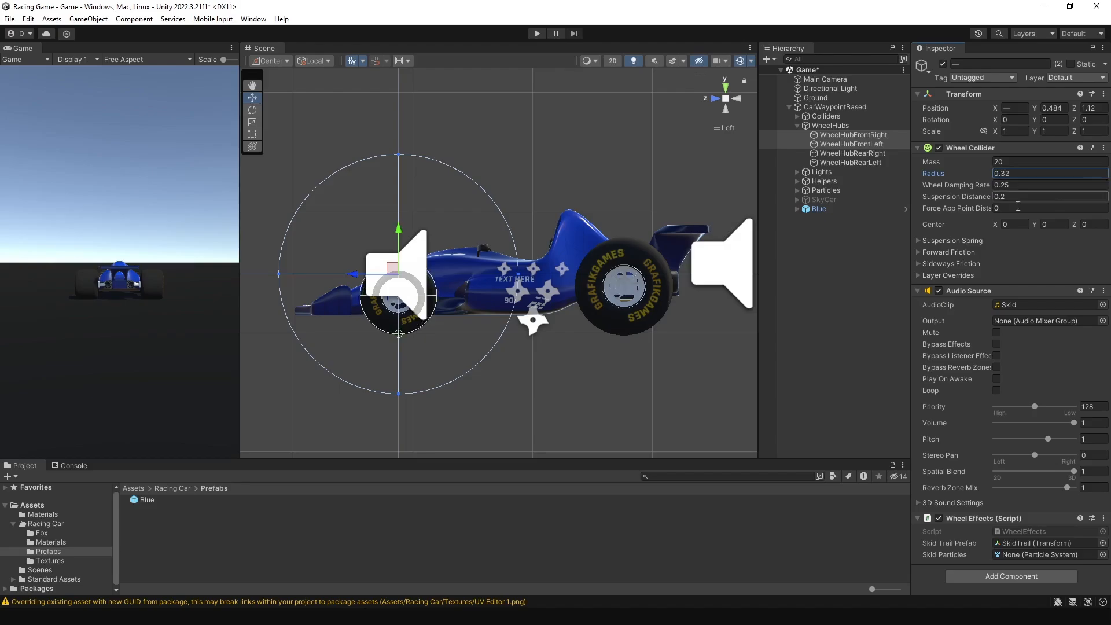
Move WheelHubRearRight and WheelHubRearLeft together onto the rear wheel, at about Y 0.57 and Z -0.764.
{"action": "left_click", "coordinate": [825, 154]}
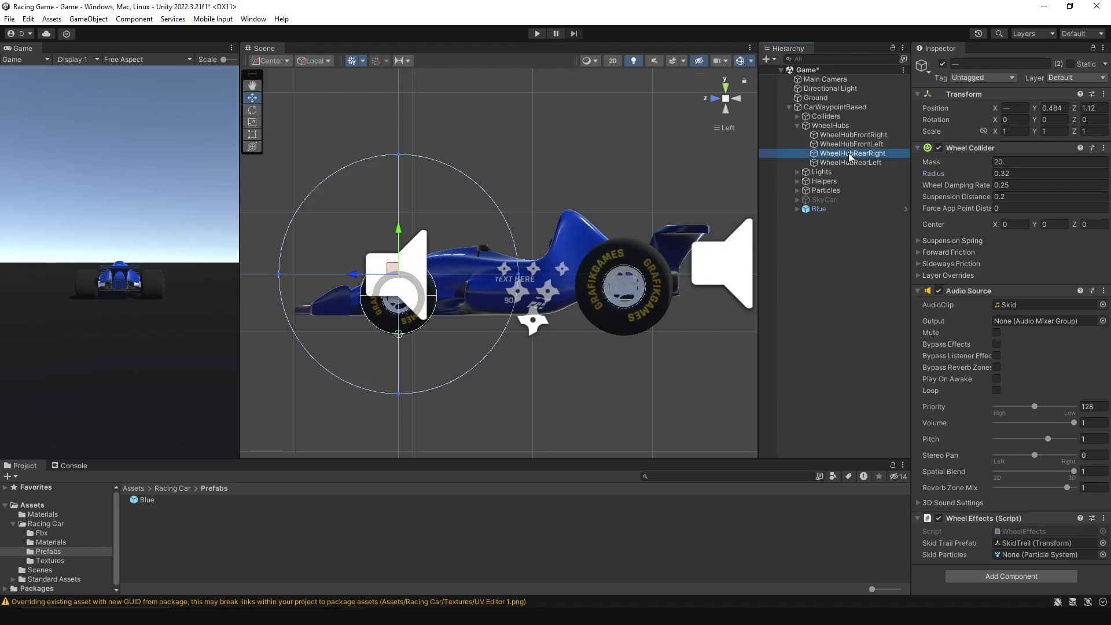
{"action": "left_click", "coordinate": [851, 163], "text": "ctrl"}
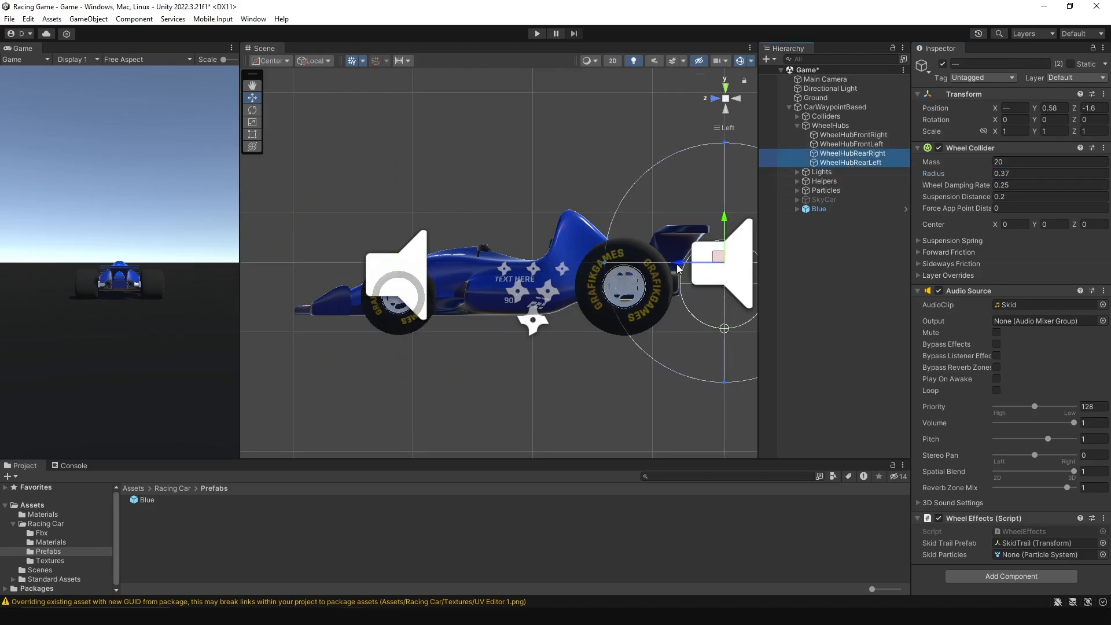
{"action": "left_click_drag", "start_coordinate": [681, 270], "coordinate": [615, 255]}
{"action": "left_click_drag", "start_coordinate": [625, 213], "coordinate": [625, 214]}
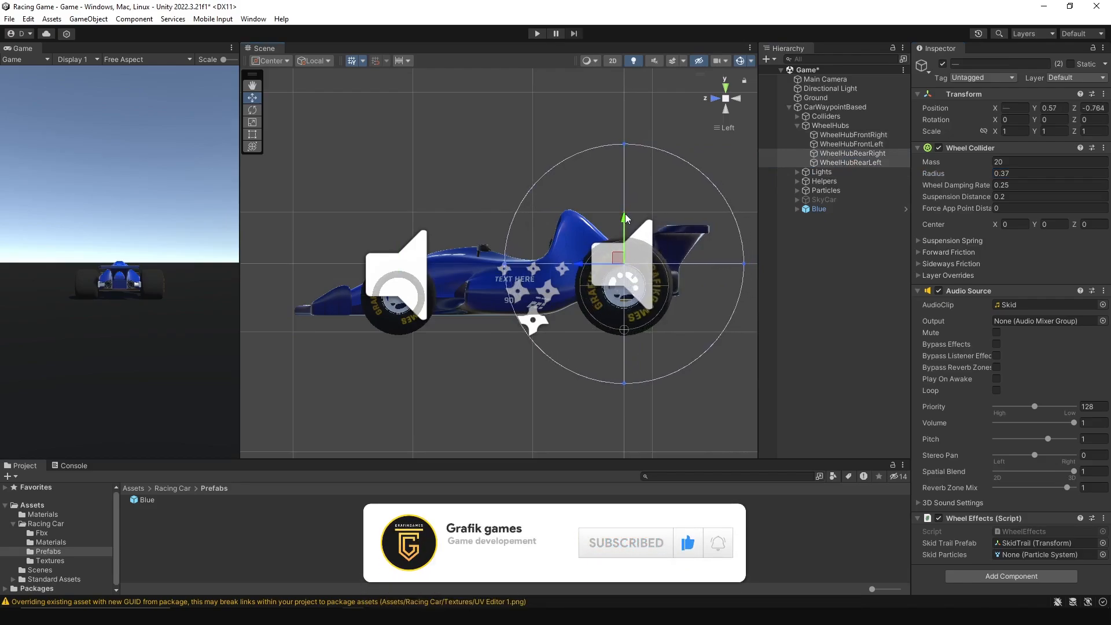
Set the Wheel Collider radius of both rear wheel hubs to 0.41 and lower the hubs slightly to about Y 0.565.
{"action": "left_click", "coordinate": [1002, 173]}
{"action": "type", "text": "0.2"}
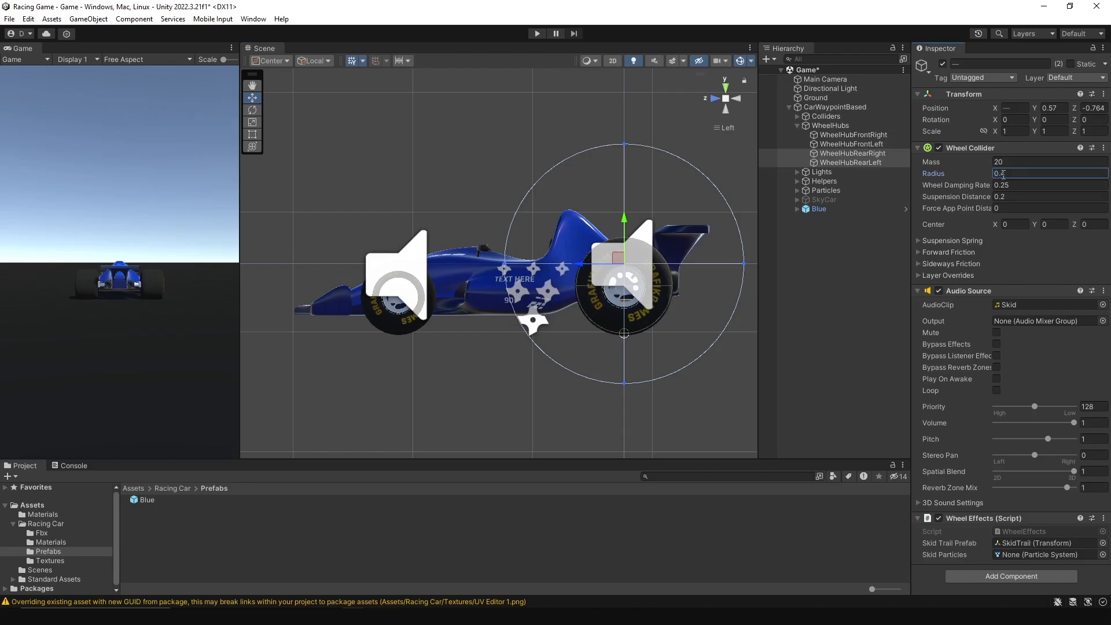
{"action": "double_click", "coordinate": [1028, 174]}
{"action": "left_click", "coordinate": [623, 224]}
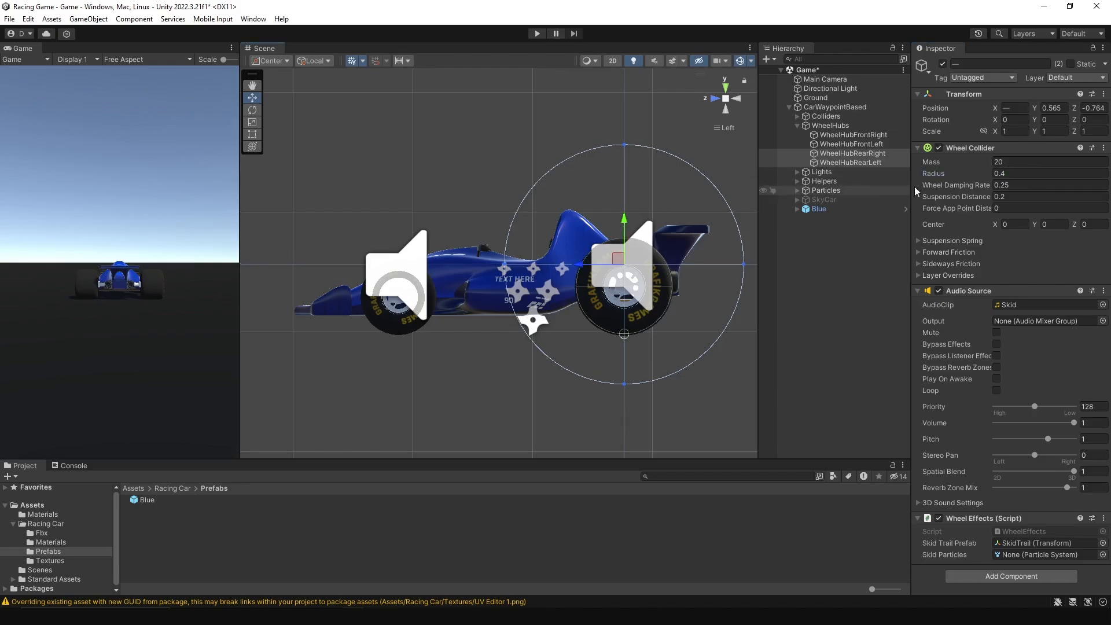
{"action": "left_click", "coordinate": [1019, 173]}
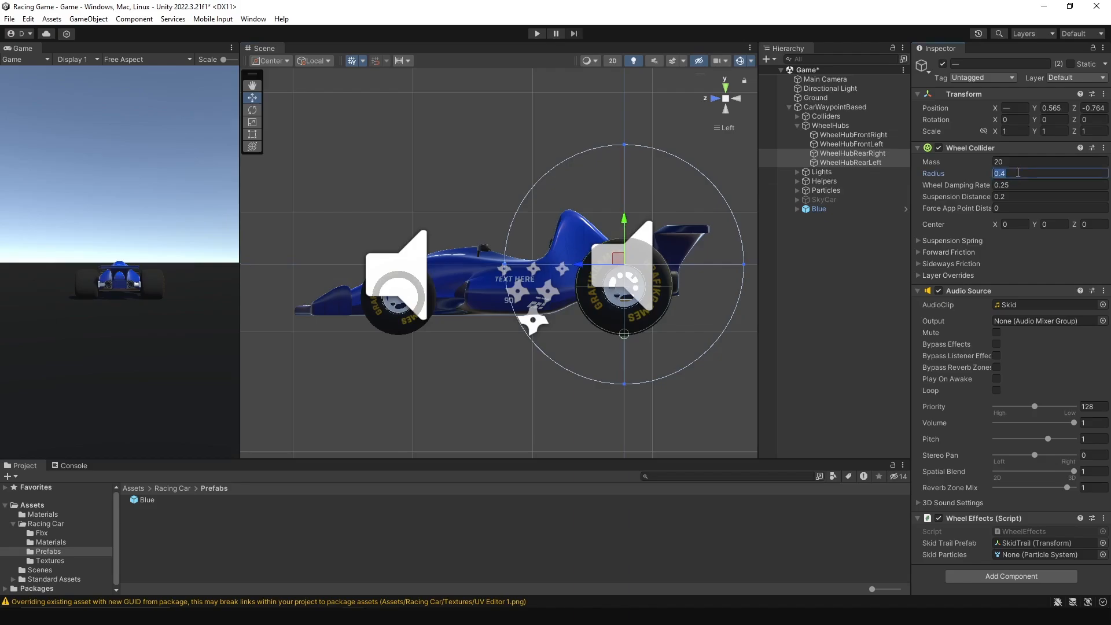
{"action": "type", "text": "0.41"}
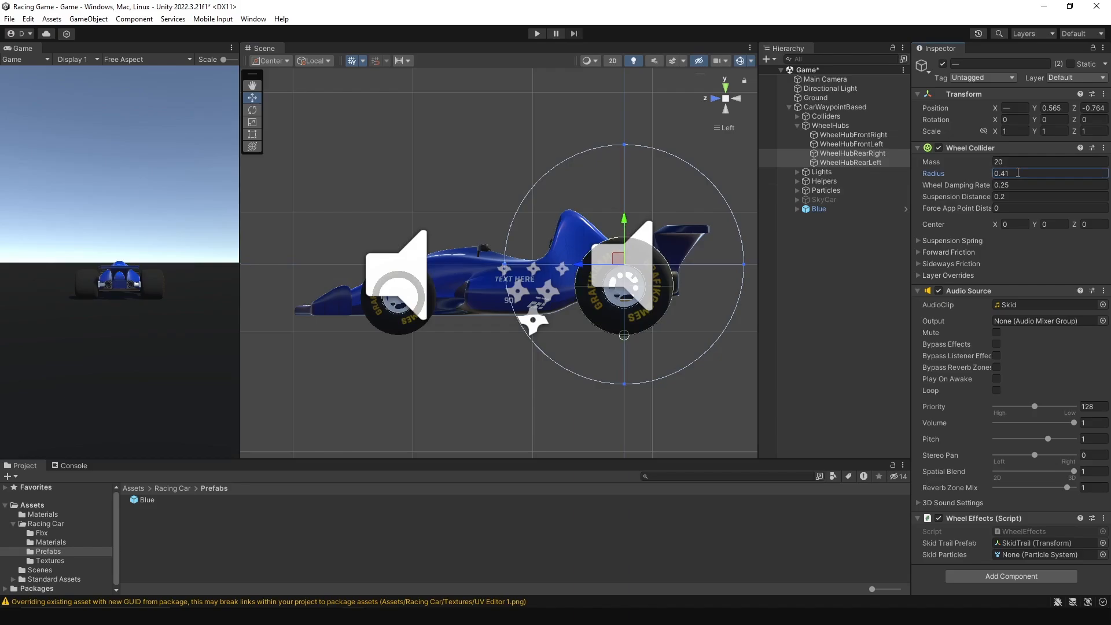
In the Top view, set the X position of WheelHubFrontRight to 0.75 and of WheelHubFrontLeft to -0.75.
{"action": "left_click", "coordinate": [727, 86]}
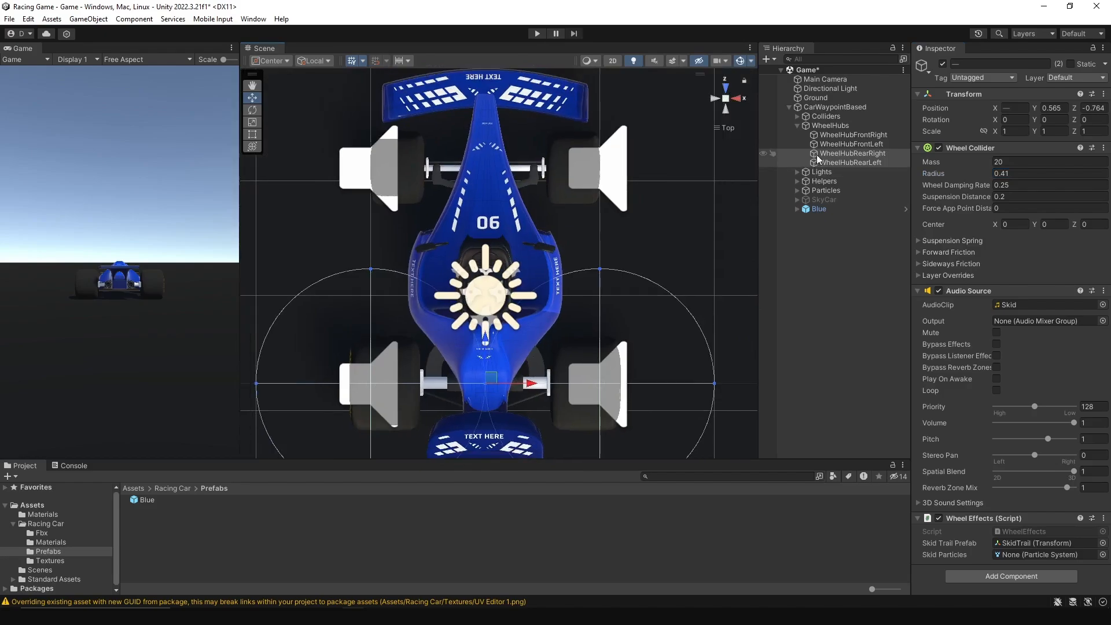
{"action": "left_click", "coordinate": [835, 136]}
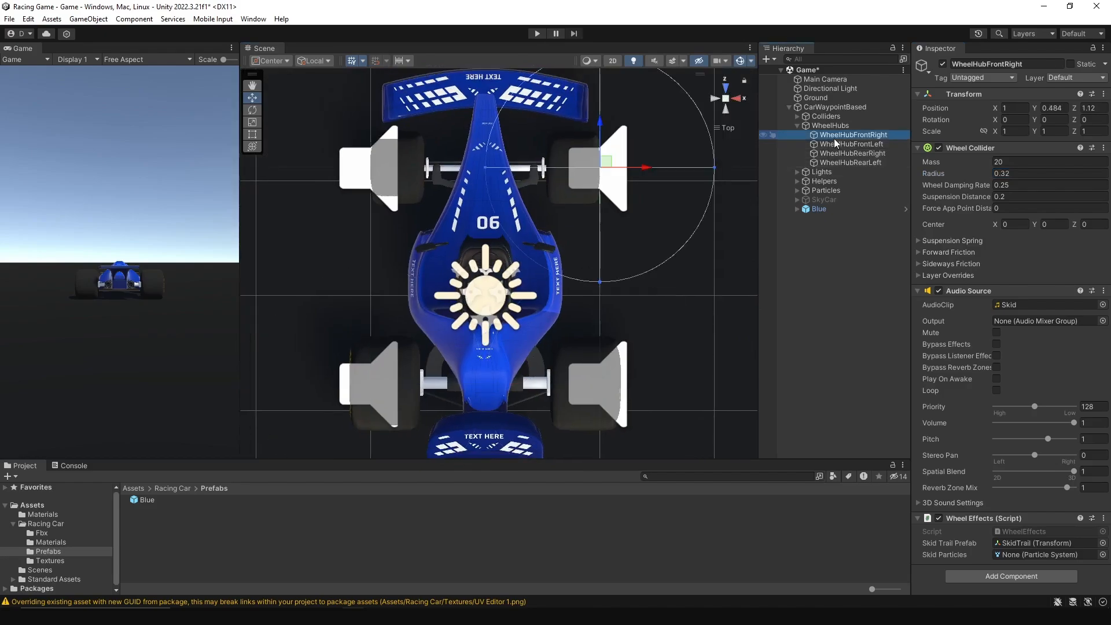
{"action": "left_click", "coordinate": [995, 106]}
{"action": "left_click_drag", "start_coordinate": [996, 106], "coordinate": [989, 105]}
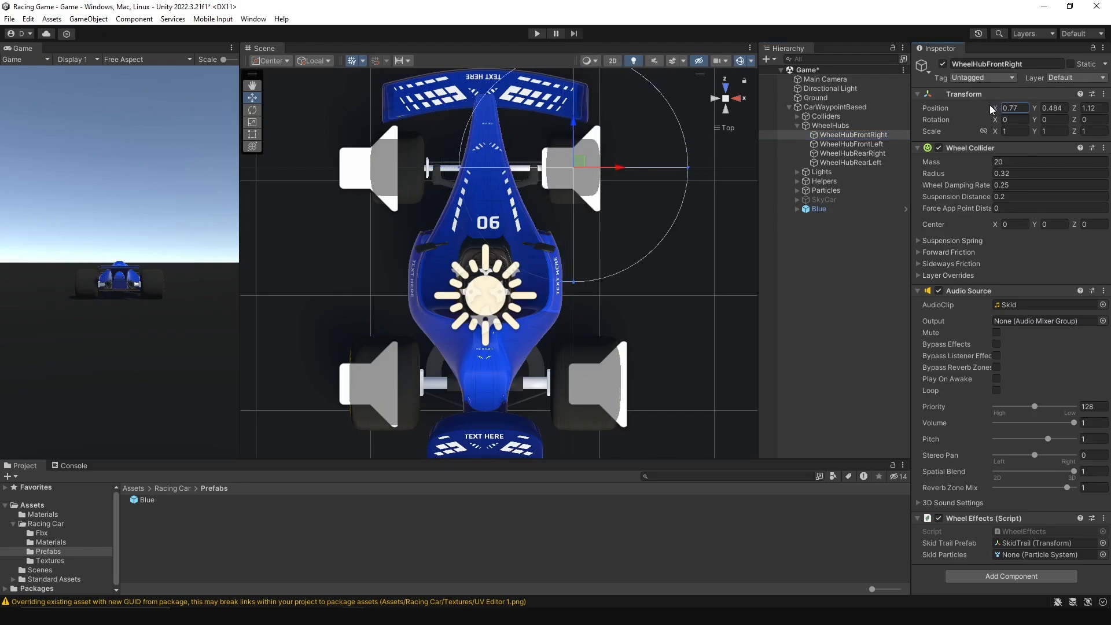
{"action": "left_click", "coordinate": [1022, 107]}
{"action": "type", "text": "0.8"}
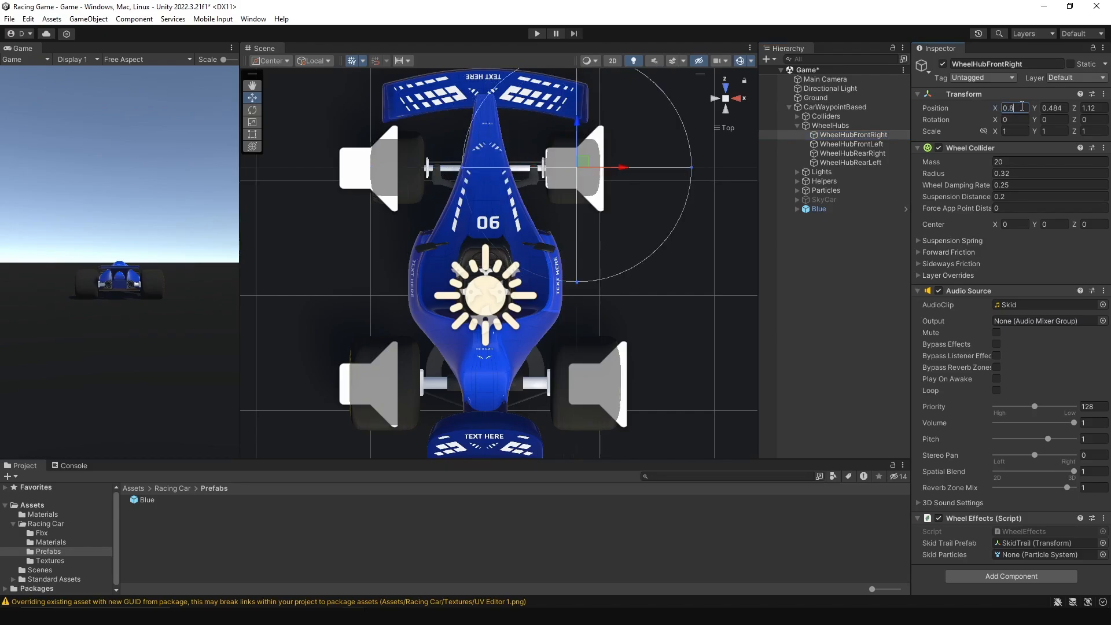
{"action": "key", "text": "BackSpace"}
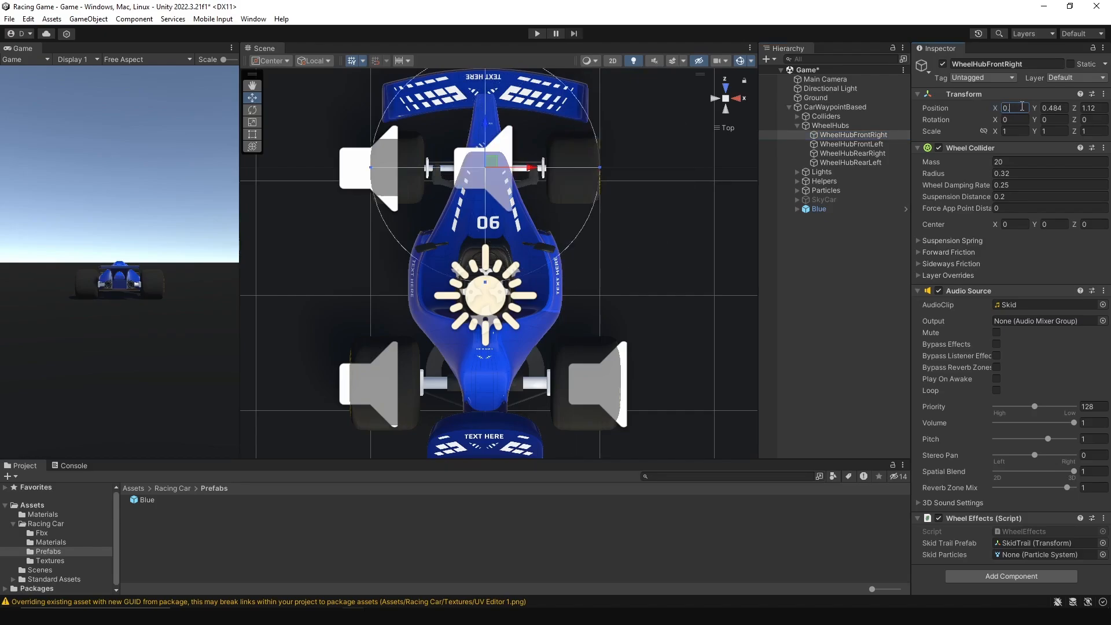
{"action": "type", "text": "75"}
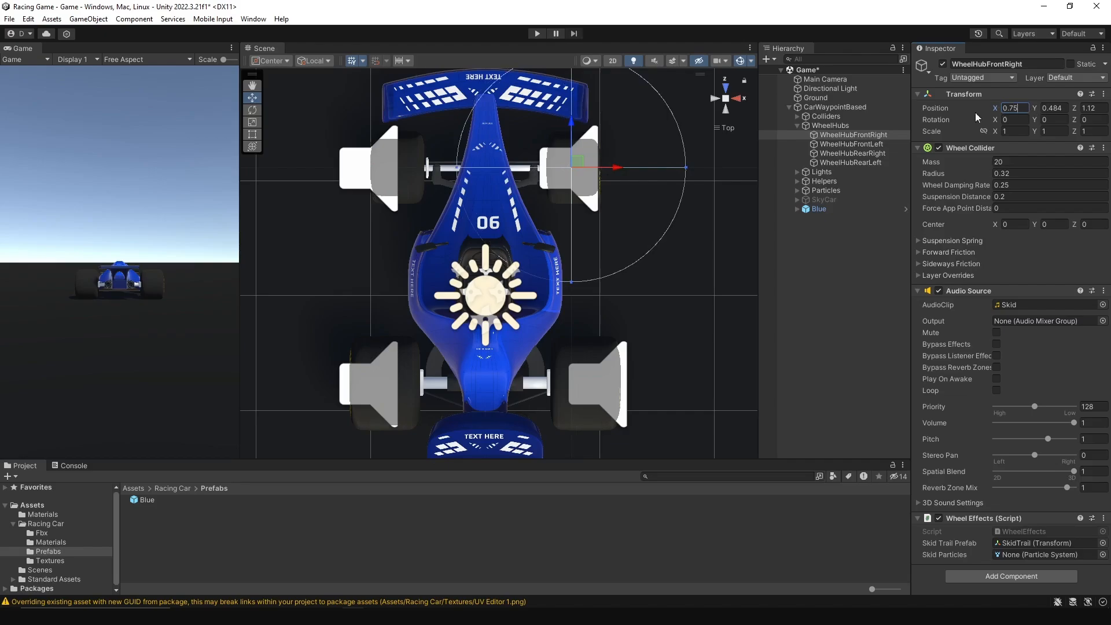
{"action": "left_click", "coordinate": [859, 144]}
{"action": "left_click", "coordinate": [1011, 108]}
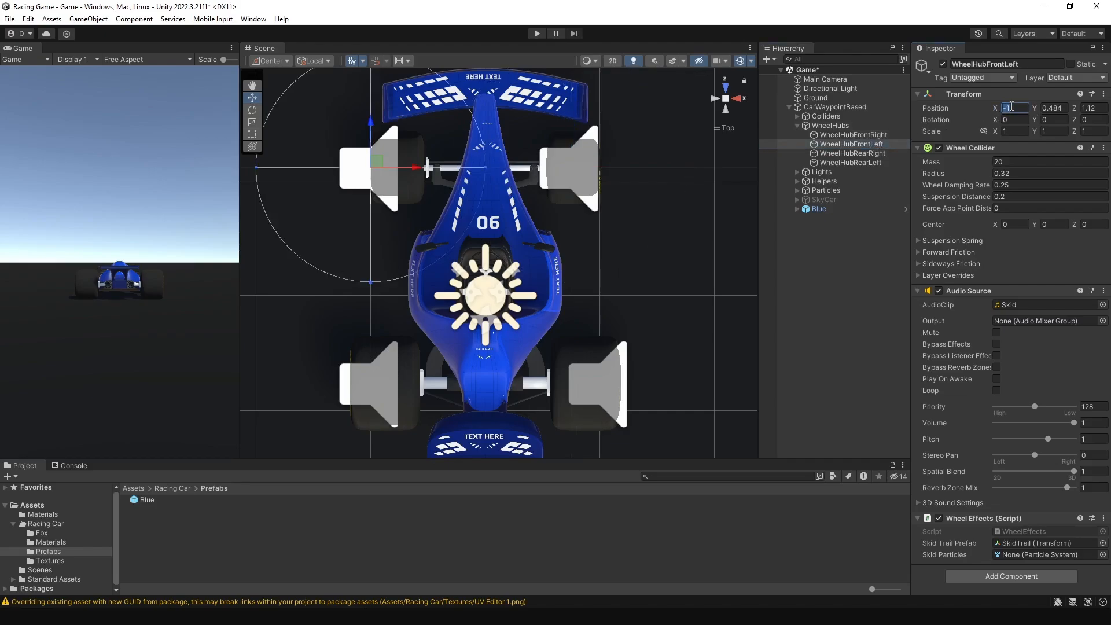
{"action": "type", "text": "-0.75"}
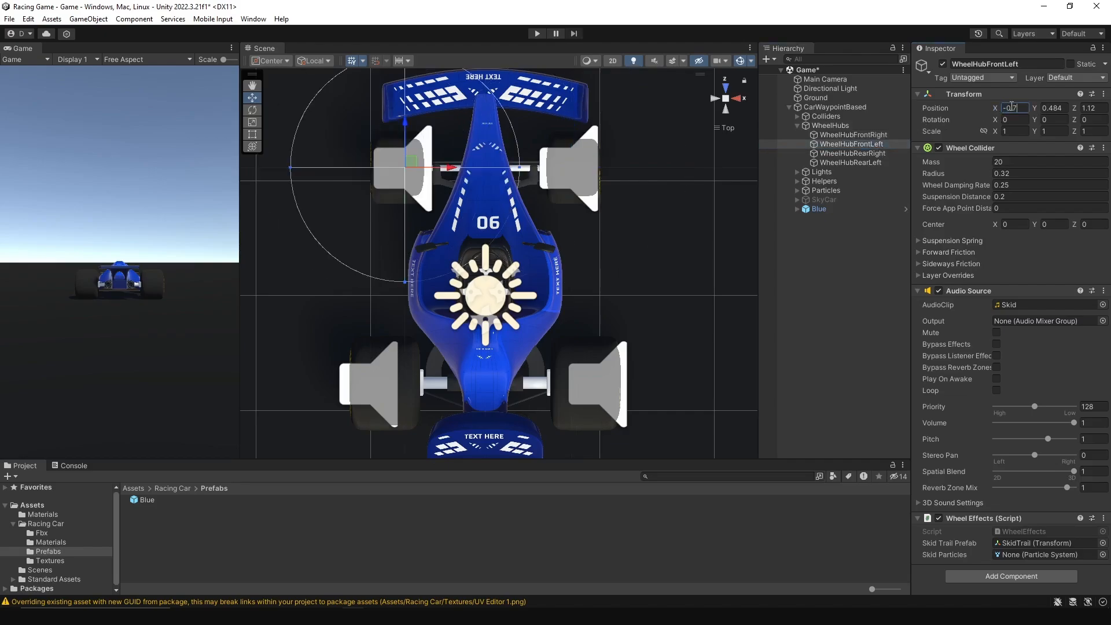
Set the X position of WheelHubRearRight to 0.85 and of WheelHubRearLeft to -0.85.
{"action": "left_click", "coordinate": [883, 153]}
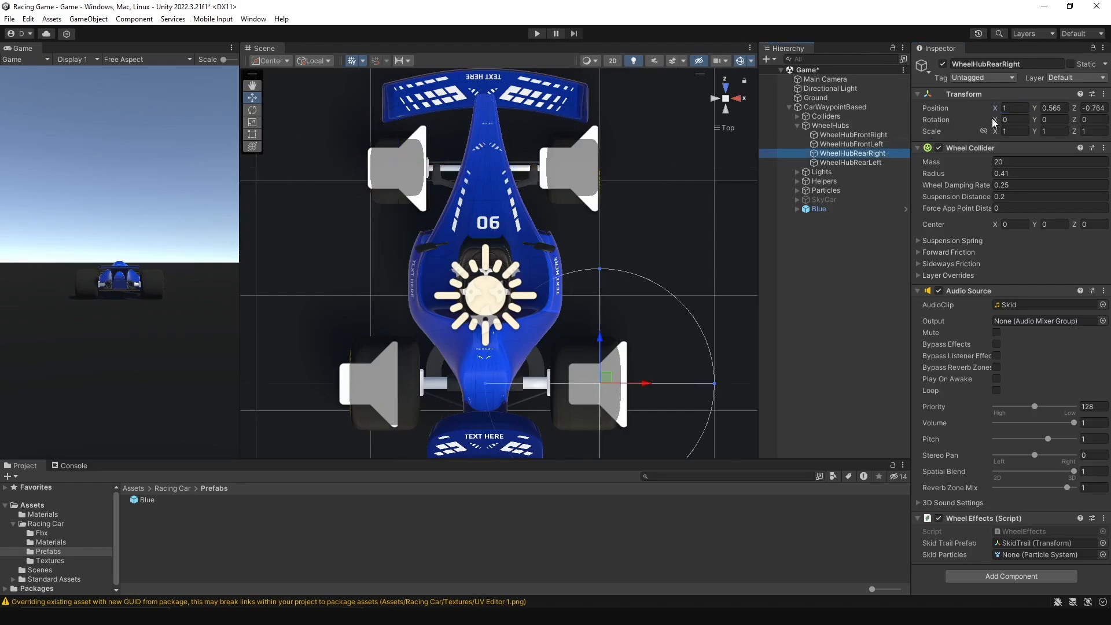
{"action": "left_click_drag", "start_coordinate": [993, 109], "coordinate": [996, 109]}
{"action": "left_click", "coordinate": [1019, 112]}
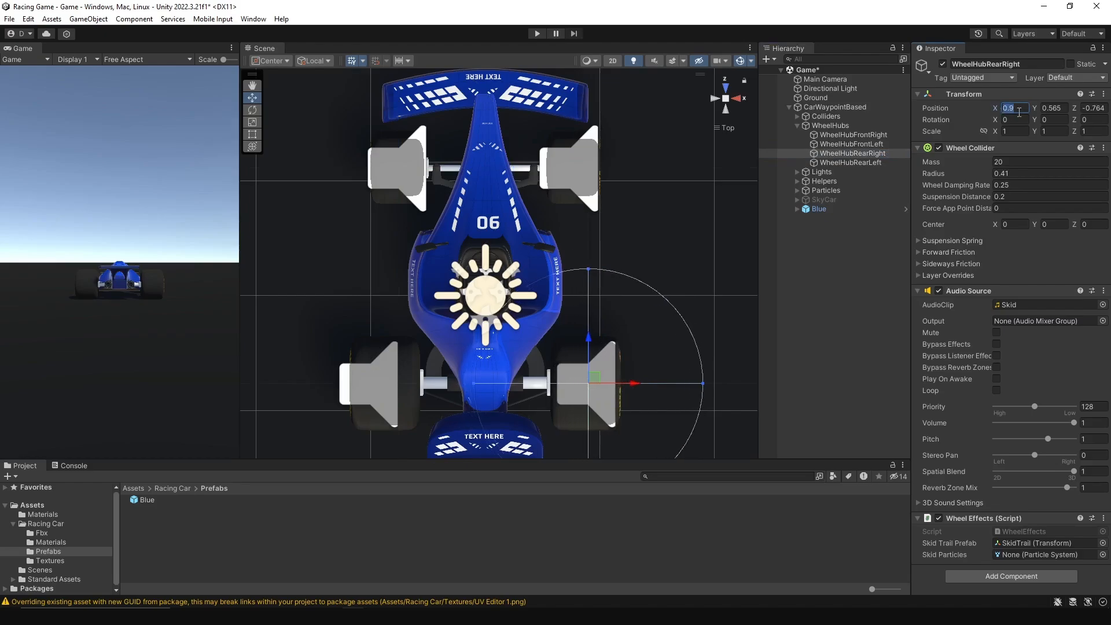
{"action": "type", "text": "0.8"}
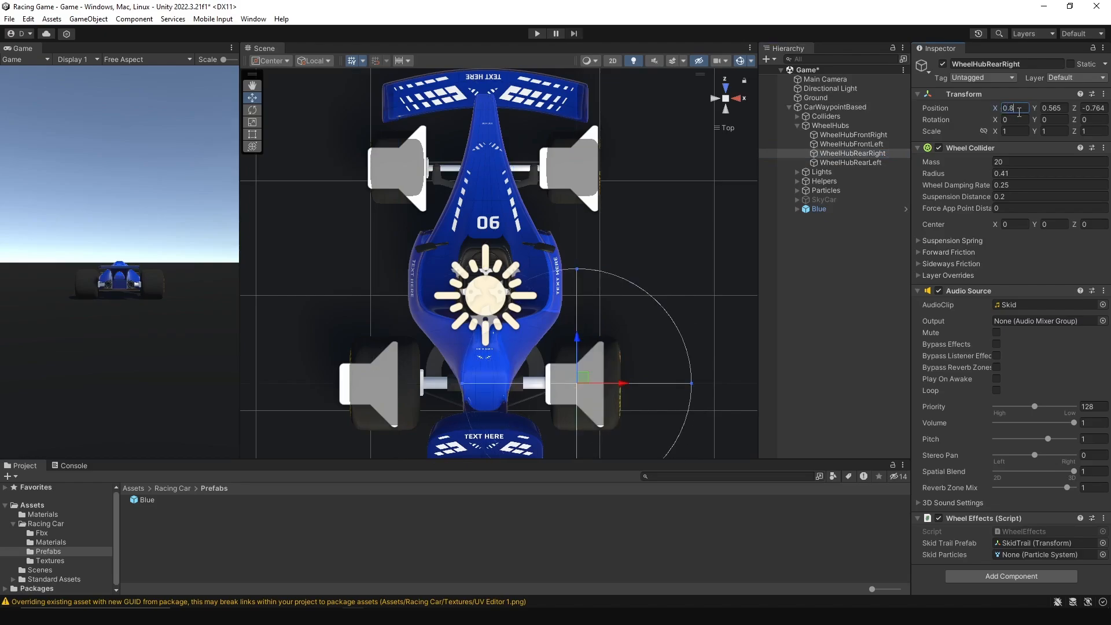
{"action": "type", "text": "5"}
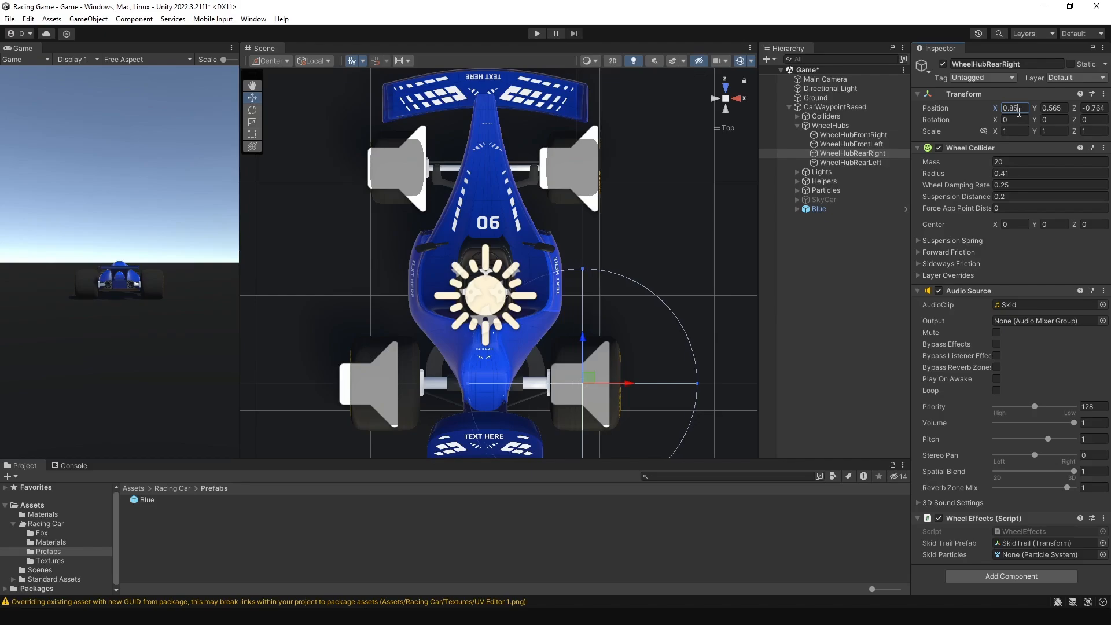
{"action": "left_click", "coordinate": [865, 163]}
{"action": "left_click", "coordinate": [1013, 107]}
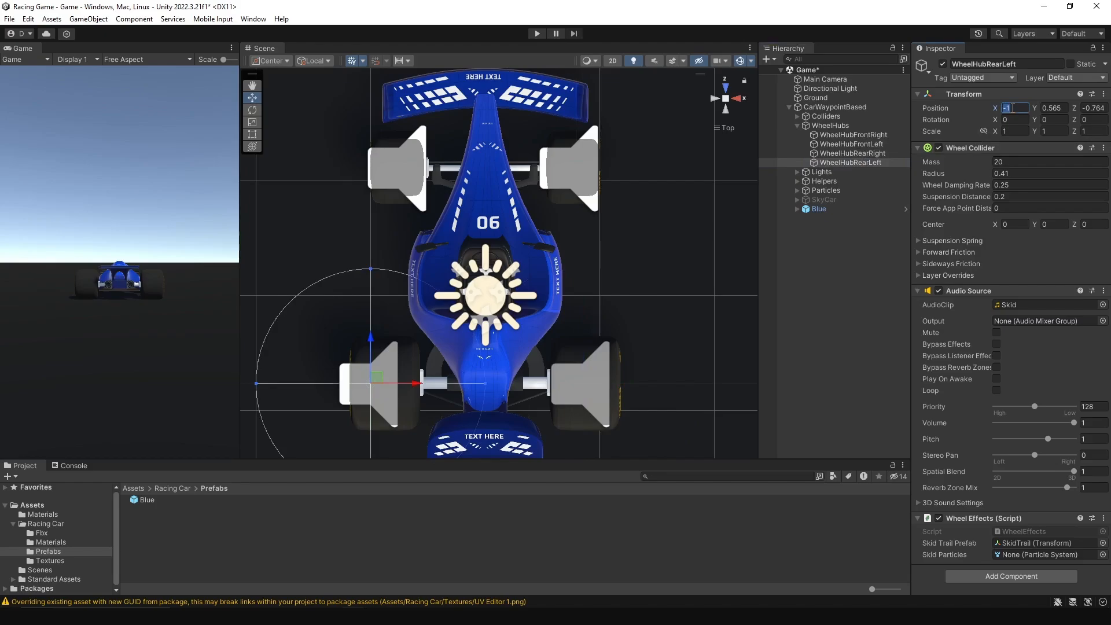
{"action": "type", "text": "-0.85"}
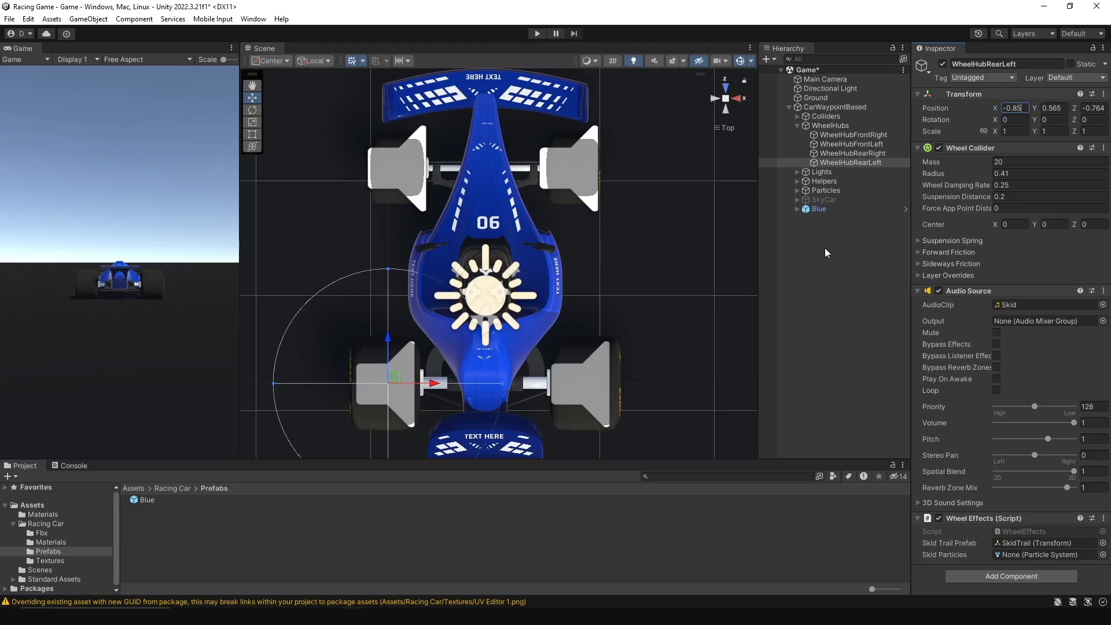
Delete the disabled SkyCar object from CarWaypointBased and collapse the WheelHubs group.
{"action": "scroll", "coordinate": [537, 269], "scroll_direction": "down", "scroll_amount": 5}
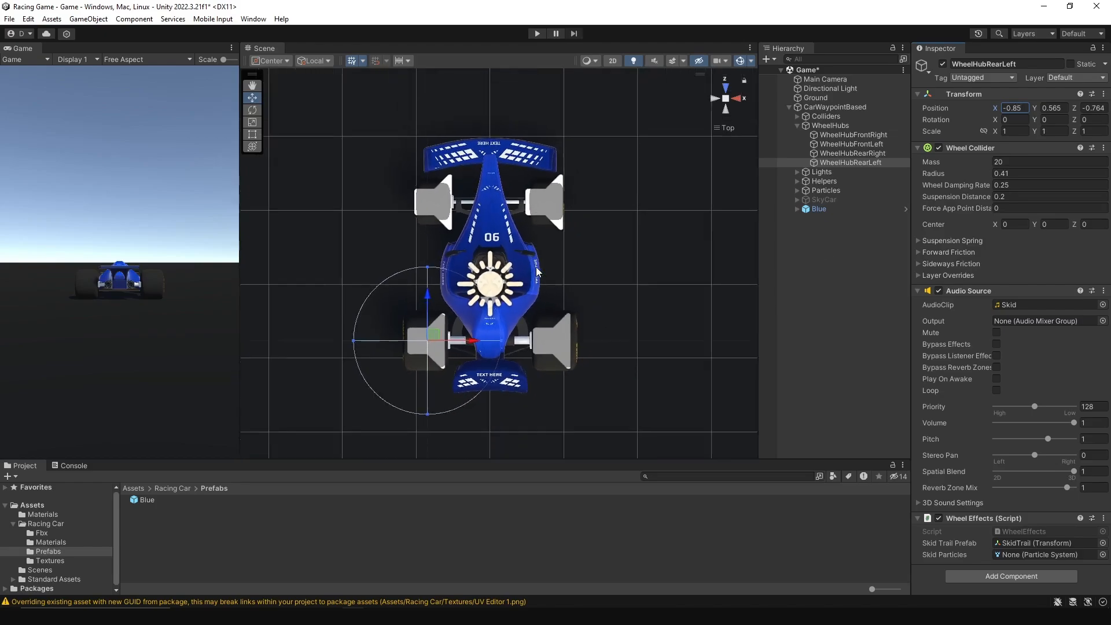
{"action": "scroll", "coordinate": [495, 260], "scroll_direction": "down", "scroll_amount": 2}
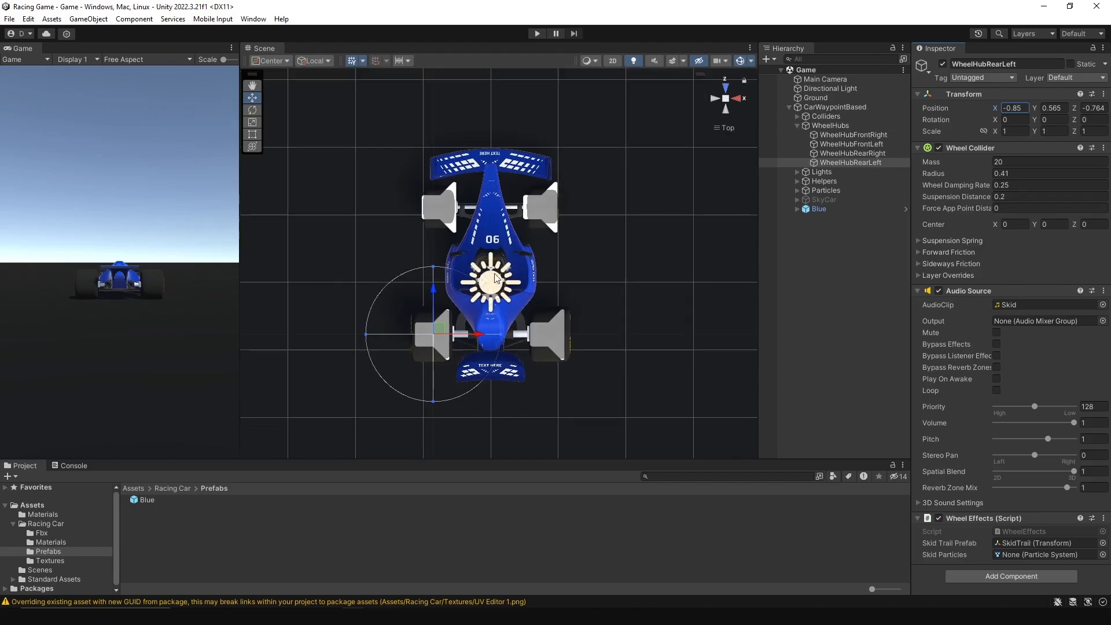
{"action": "left_click", "coordinate": [828, 200]}
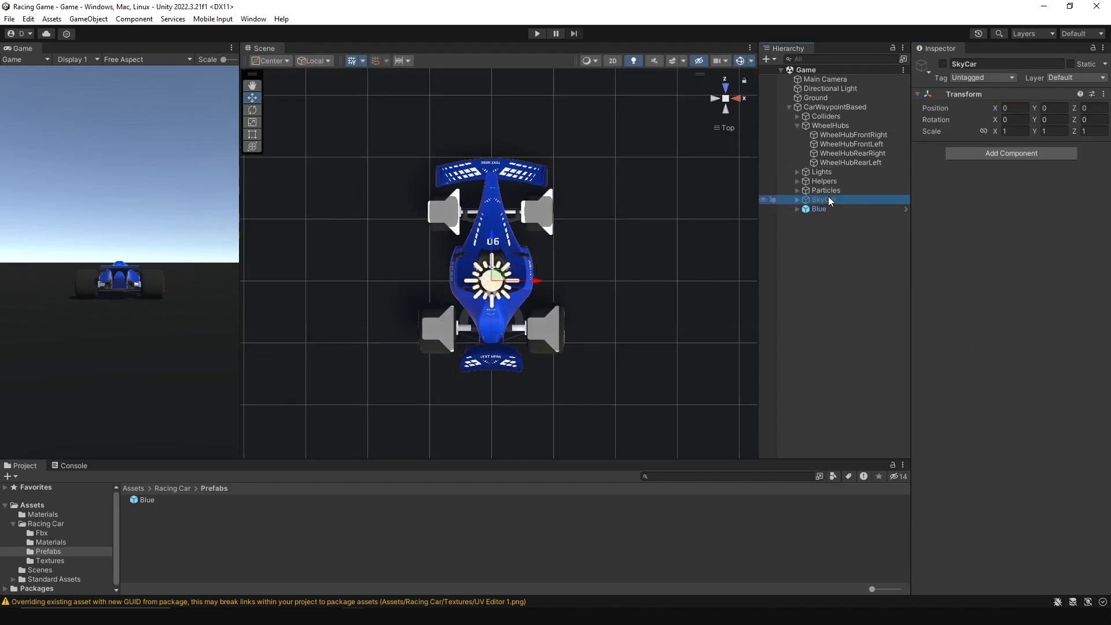
{"action": "key", "text": "Delete"}
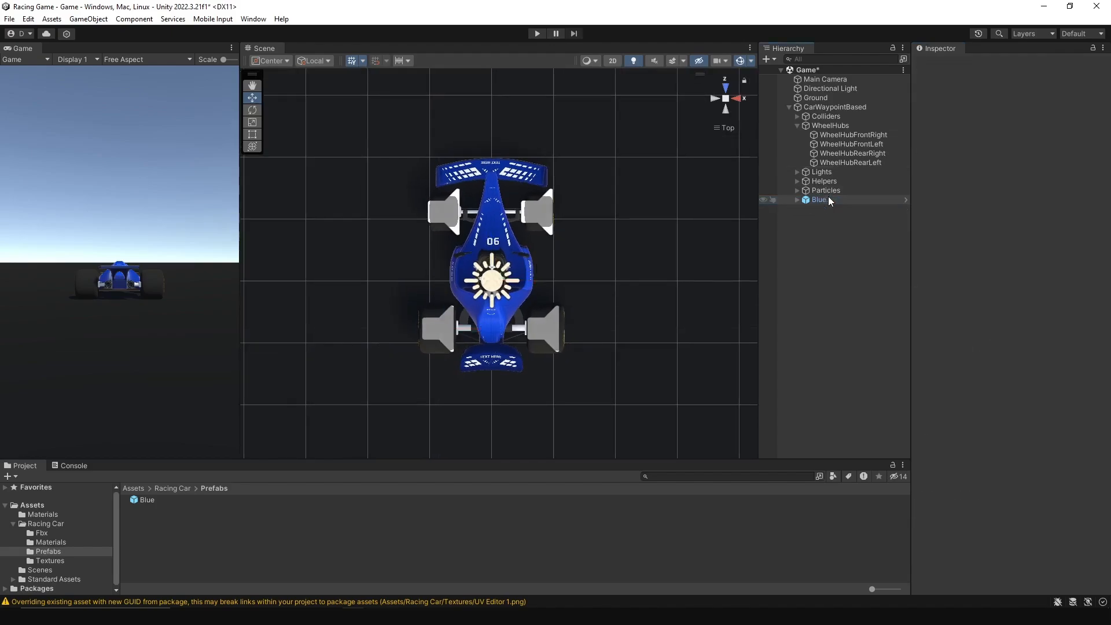
{"action": "left_click", "coordinate": [798, 125]}
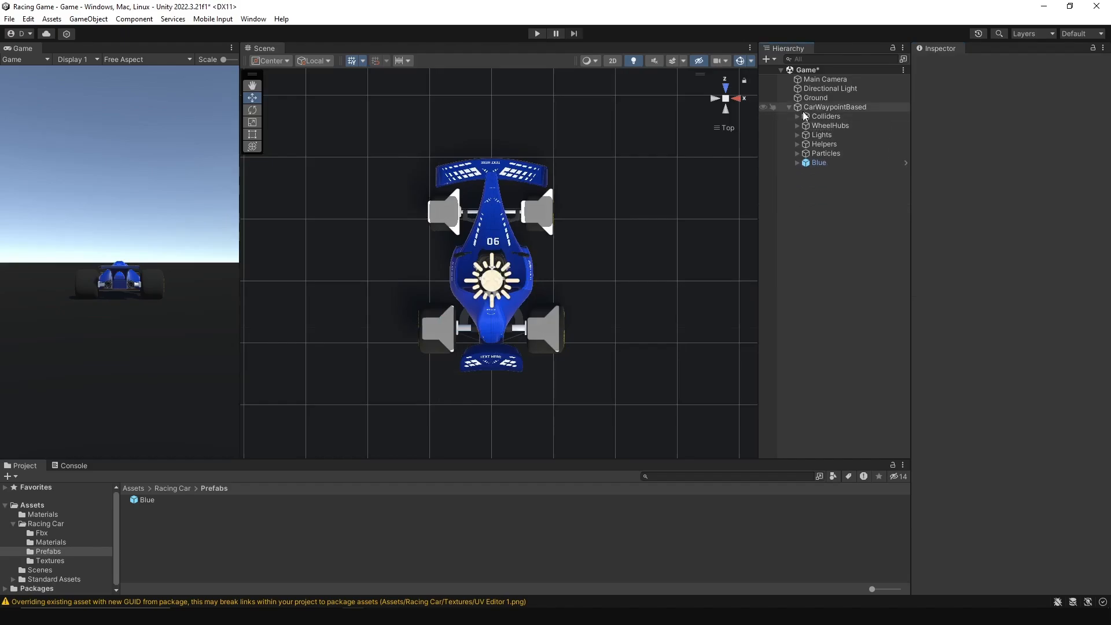
Assign the Blue car's FR, FL, BR and BL wheels to Wheel Meshes elements 0 to 3 of CarWaypointBased's Car Controller.
{"action": "left_click", "coordinate": [835, 107]}
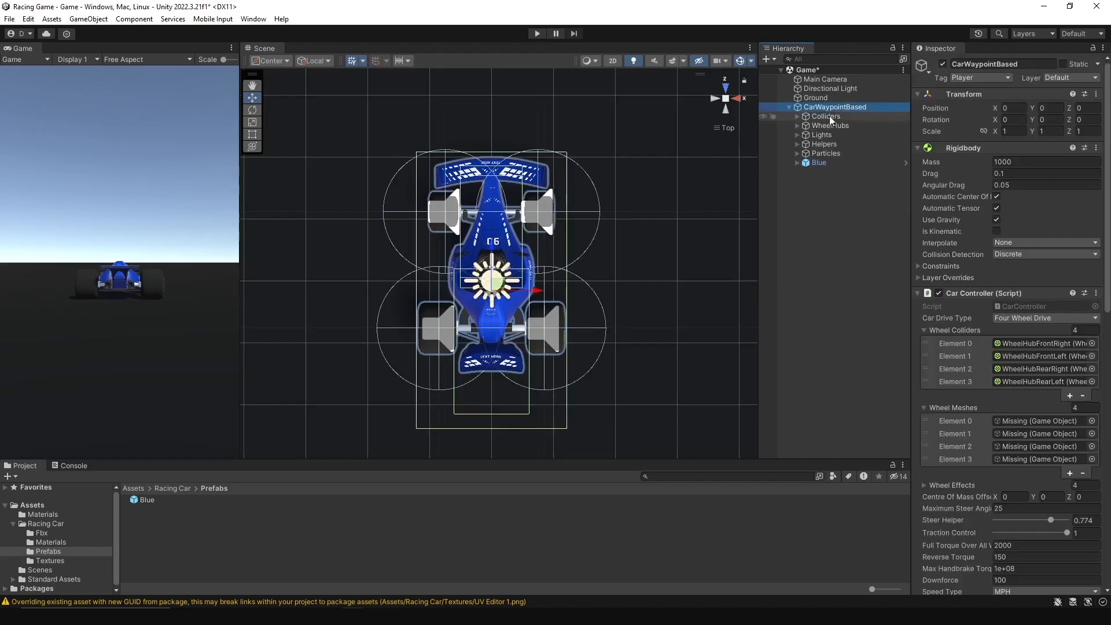
{"action": "left_click", "coordinate": [797, 163]}
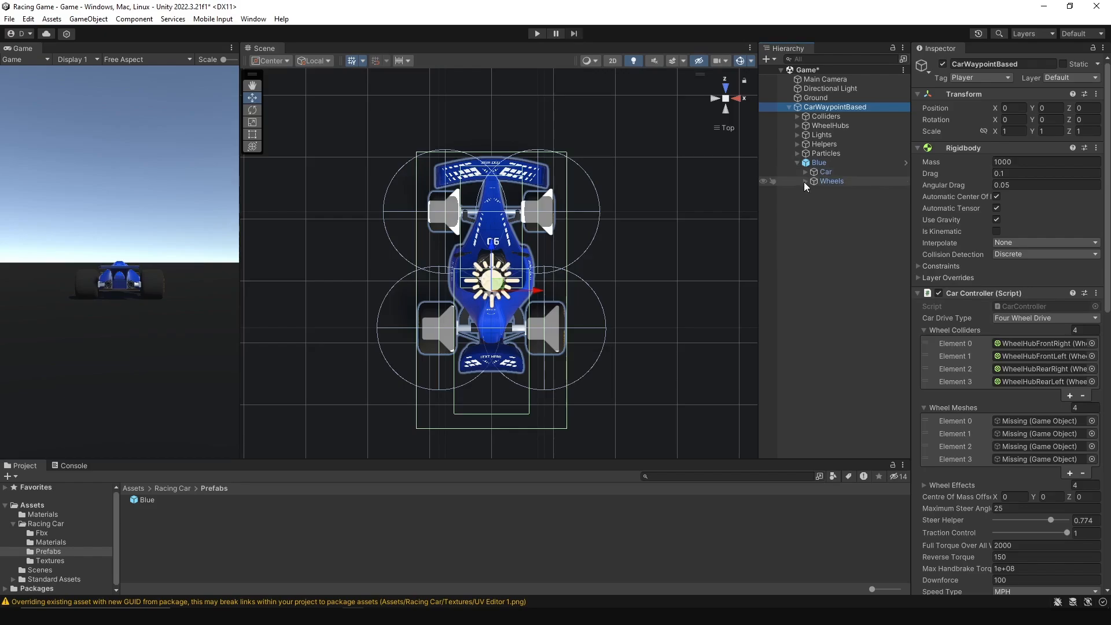
{"action": "left_click", "coordinate": [805, 181]}
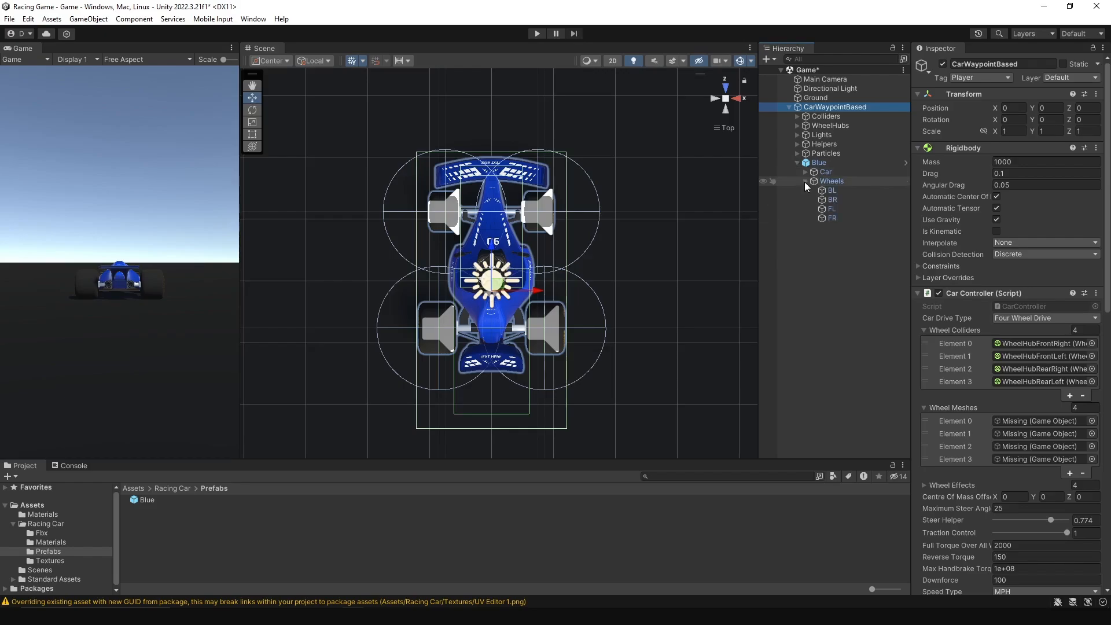
{"action": "left_click", "coordinate": [716, 98]}
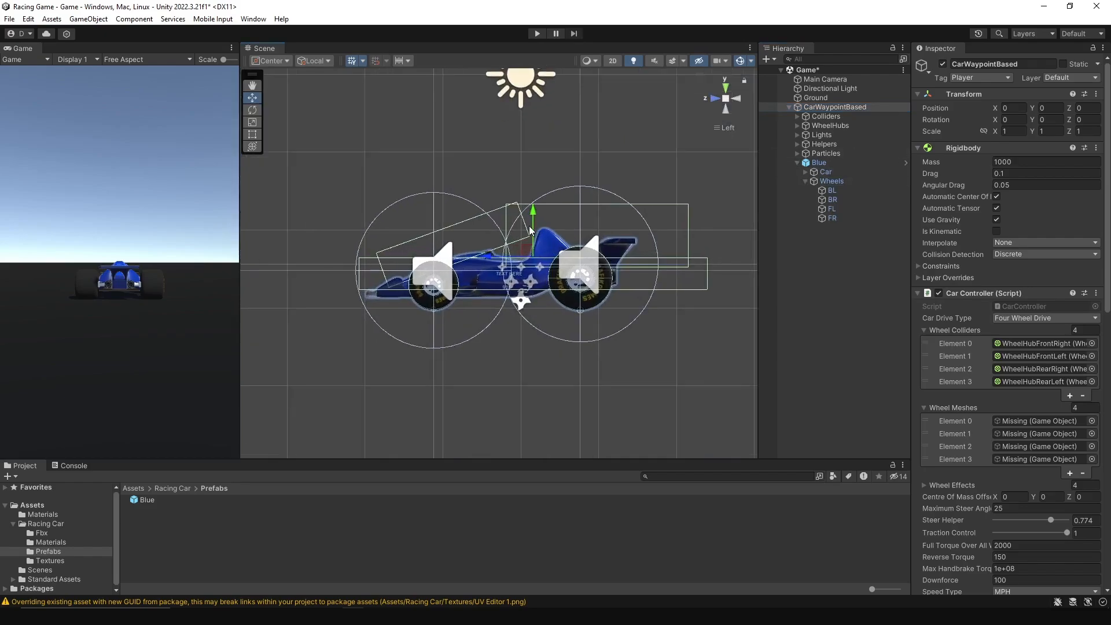
{"action": "scroll", "coordinate": [976, 353], "scroll_direction": "down", "scroll_amount": 3}
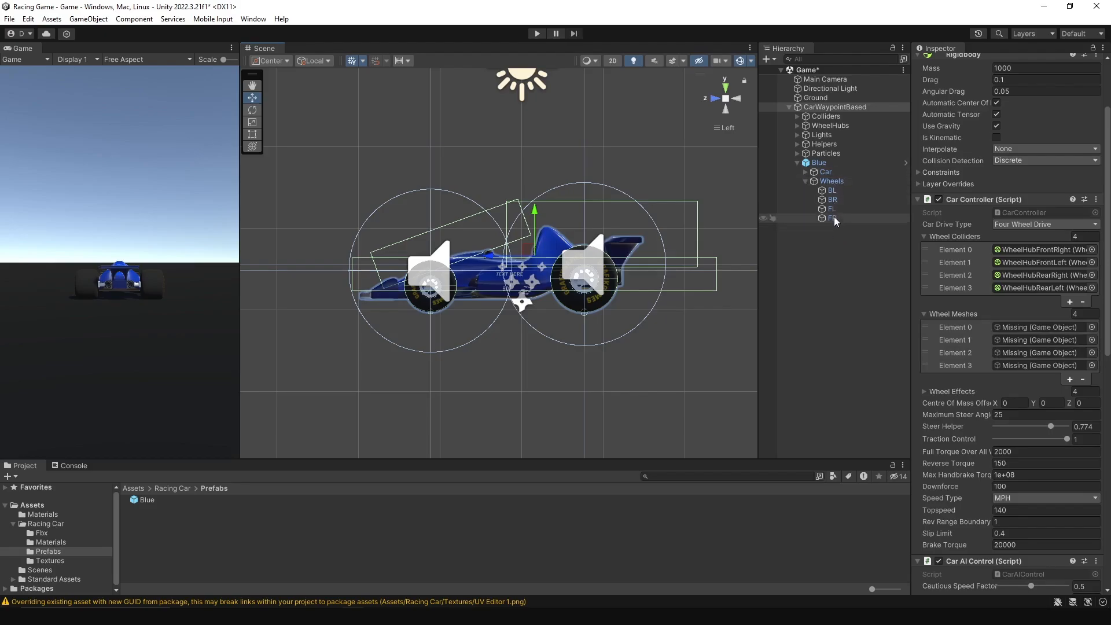
{"action": "left_click_drag", "start_coordinate": [834, 217], "coordinate": [1013, 327]}
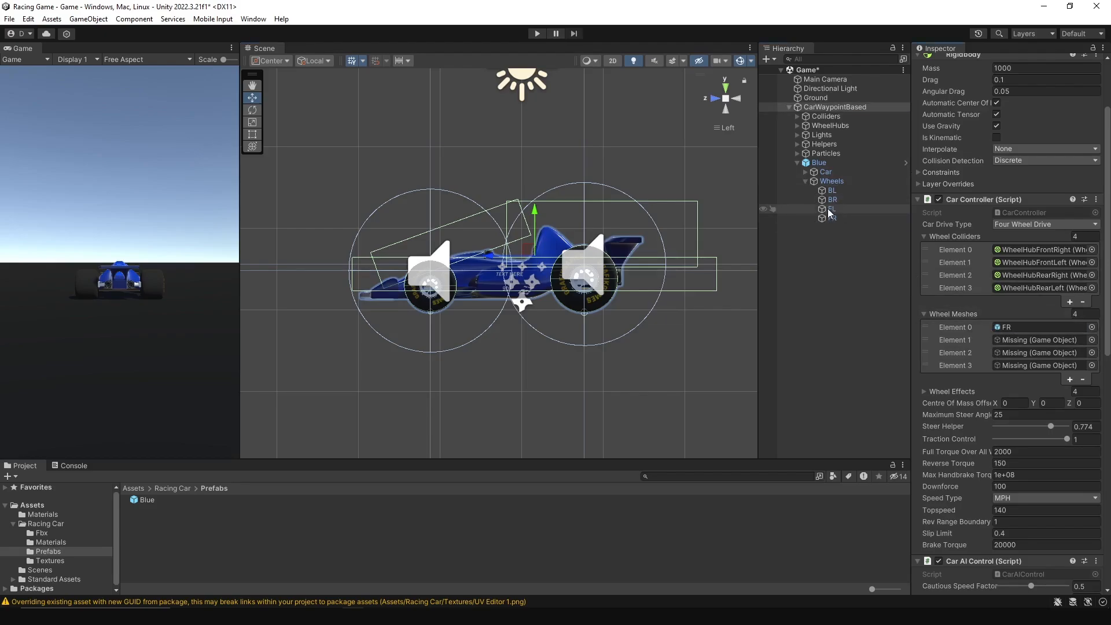
{"action": "left_click_drag", "start_coordinate": [829, 209], "coordinate": [998, 341]}
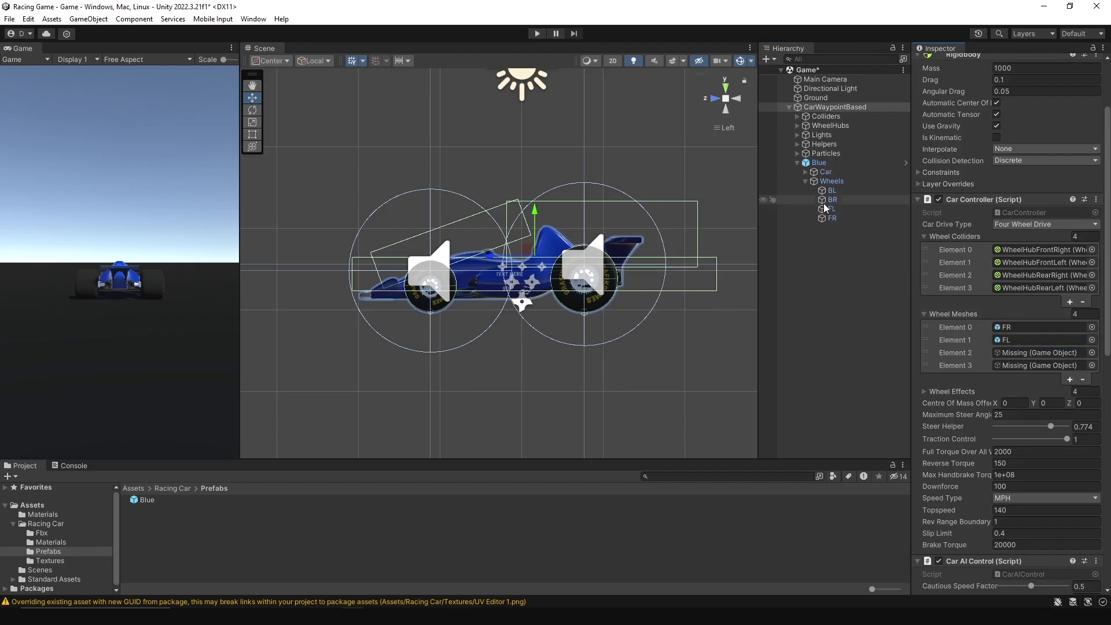
{"action": "left_click_drag", "start_coordinate": [832, 200], "coordinate": [1025, 349]}
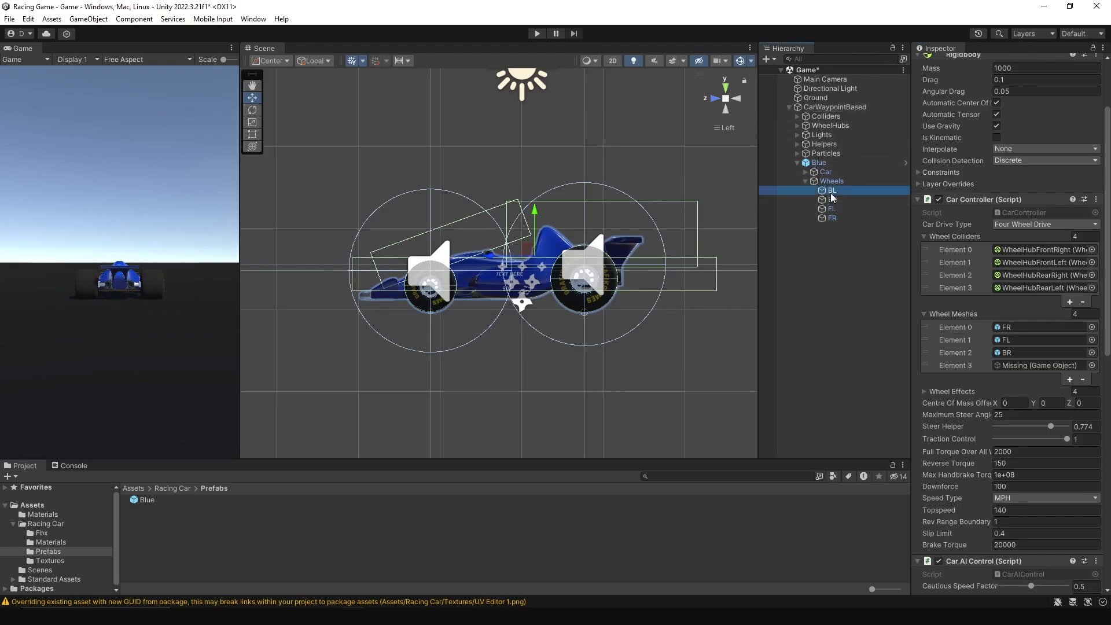
{"action": "left_click_drag", "start_coordinate": [831, 192], "coordinate": [1024, 364]}
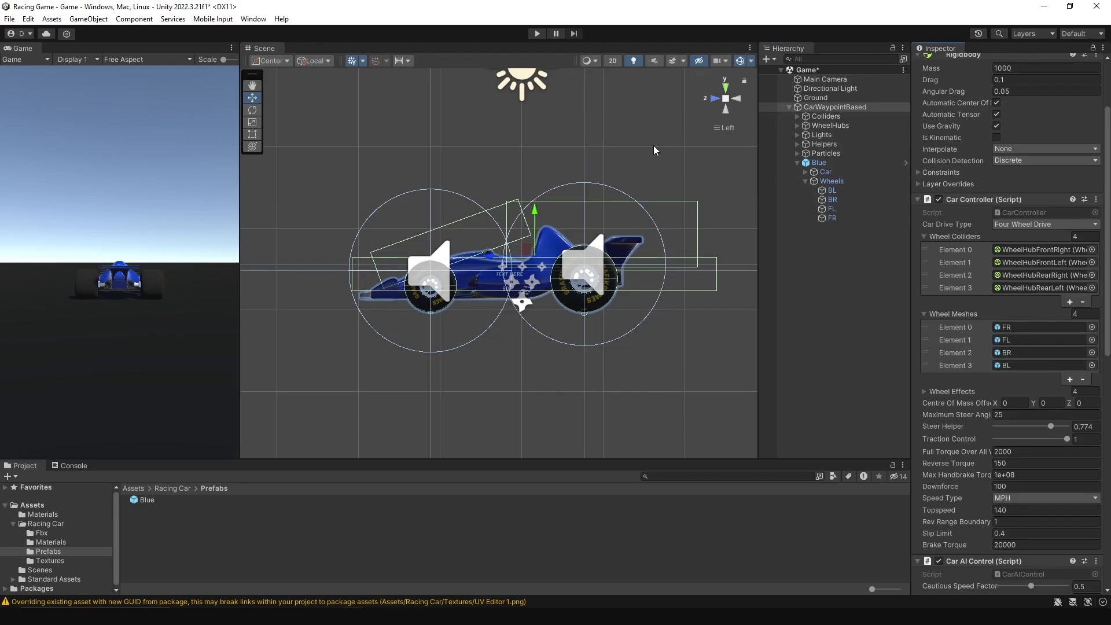
Collapse the Blue car's hierarchy under CarWaypointBased and save the scene.
{"action": "left_click", "coordinate": [727, 100]}
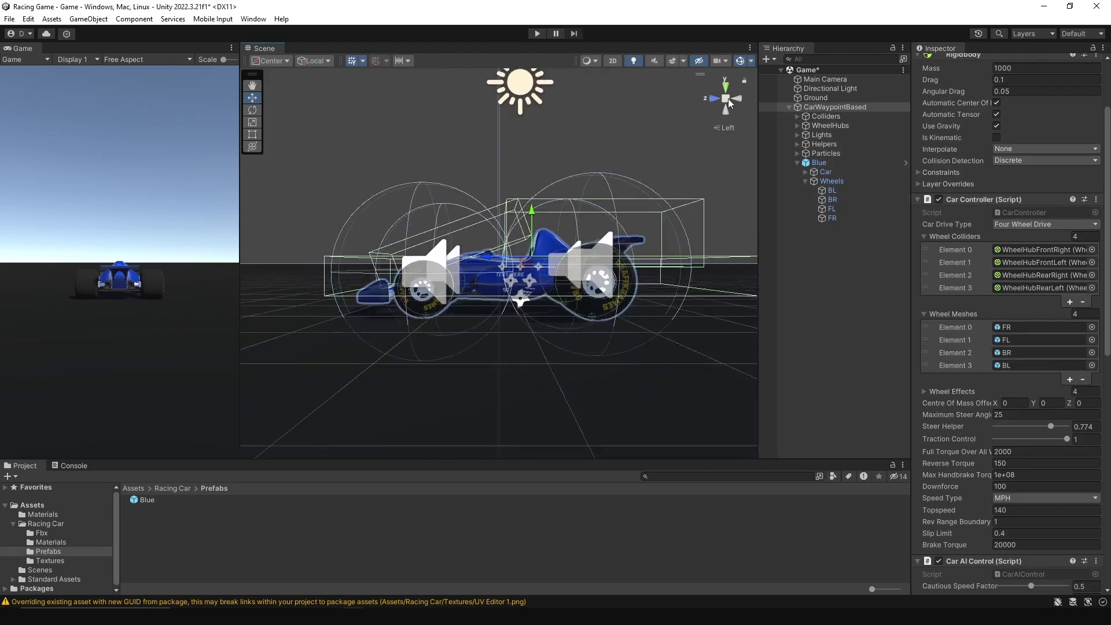
{"action": "left_click_drag", "start_coordinate": [641, 124], "coordinate": [684, 280], "text": "alt"}
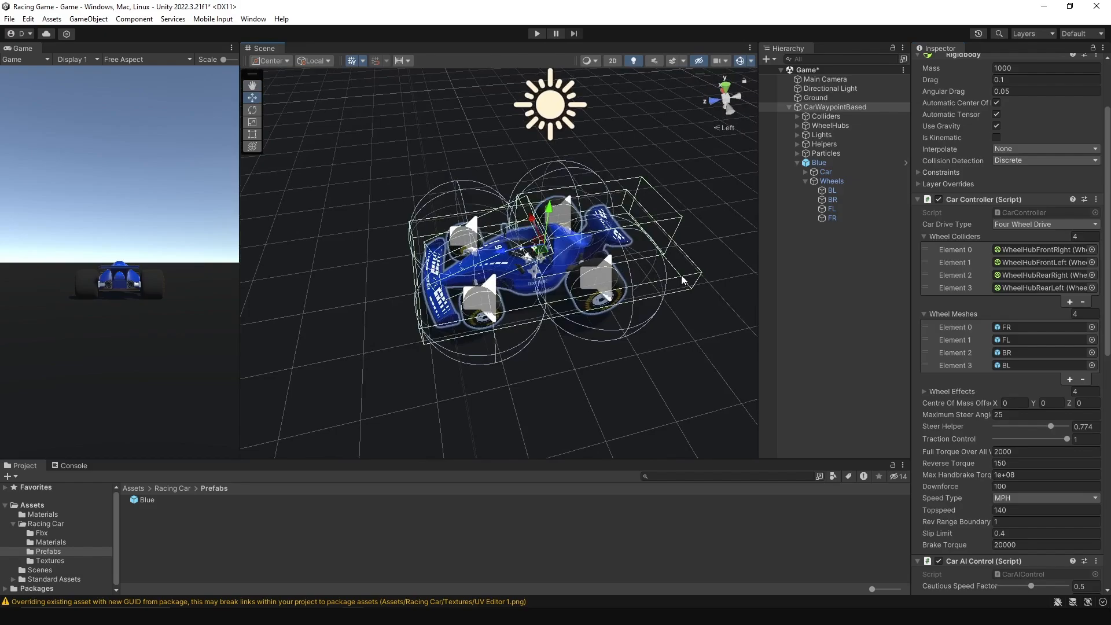
{"action": "middle_click_drag", "start_coordinate": [689, 352], "coordinate": [673, 347]}
{"action": "scroll", "coordinate": [509, 229], "scroll_direction": "up", "scroll_amount": 1}
{"action": "scroll", "coordinate": [510, 229], "scroll_direction": "down", "scroll_amount": 3}
{"action": "scroll", "coordinate": [510, 229], "scroll_direction": "up", "scroll_amount": 3}
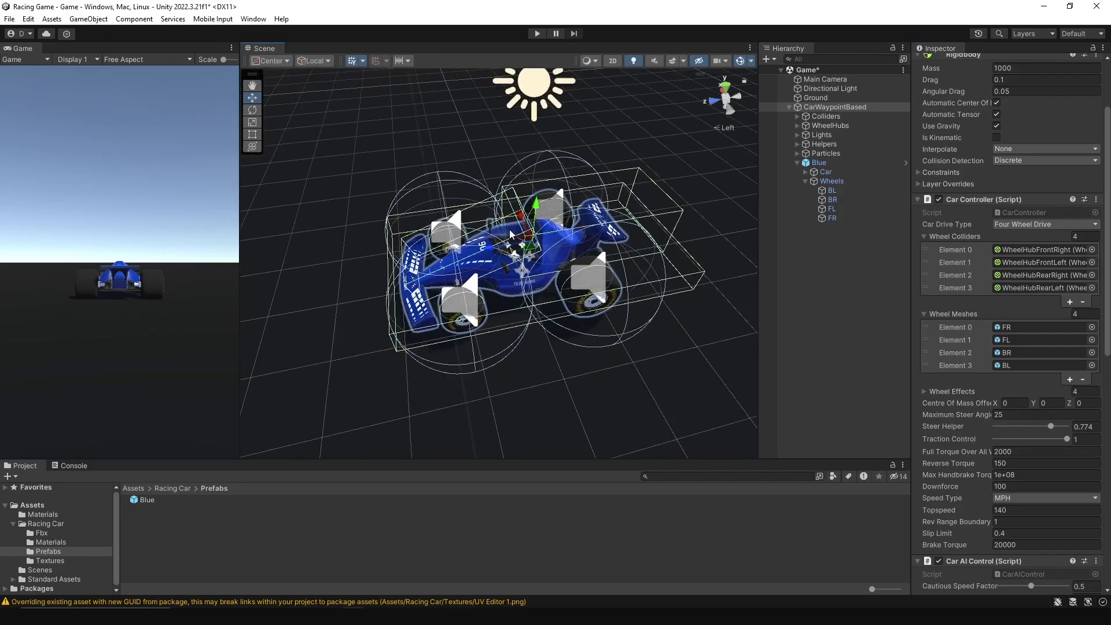
{"action": "scroll", "coordinate": [510, 229], "scroll_direction": "down", "scroll_amount": 1}
{"action": "left_click", "coordinate": [849, 251]}
{"action": "left_click", "coordinate": [798, 162]}
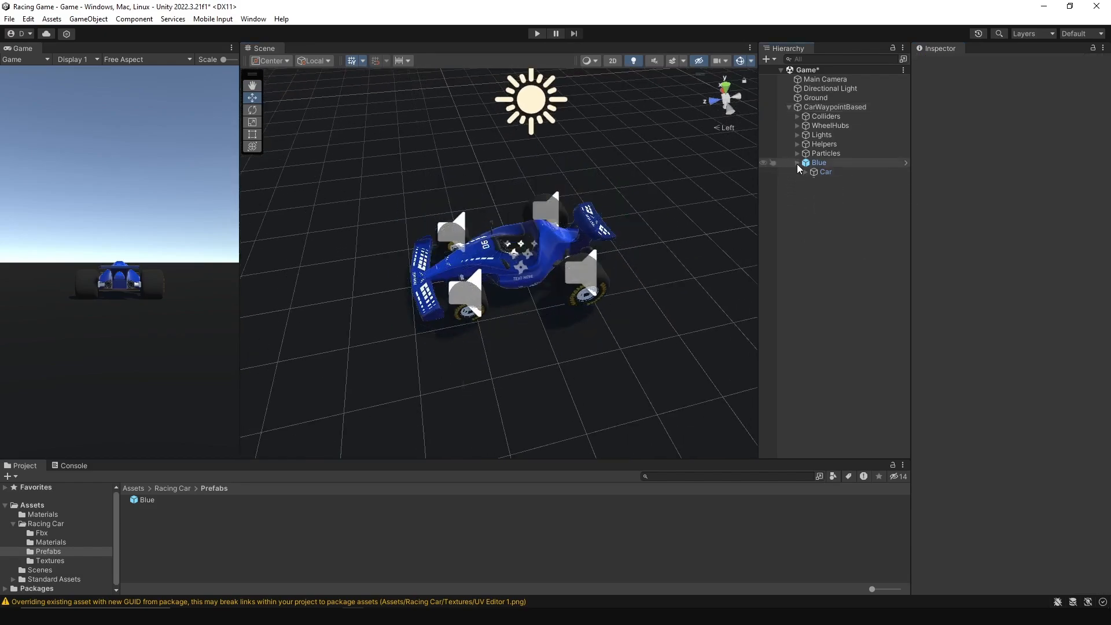
{"action": "key", "text": "ctrl+s"}
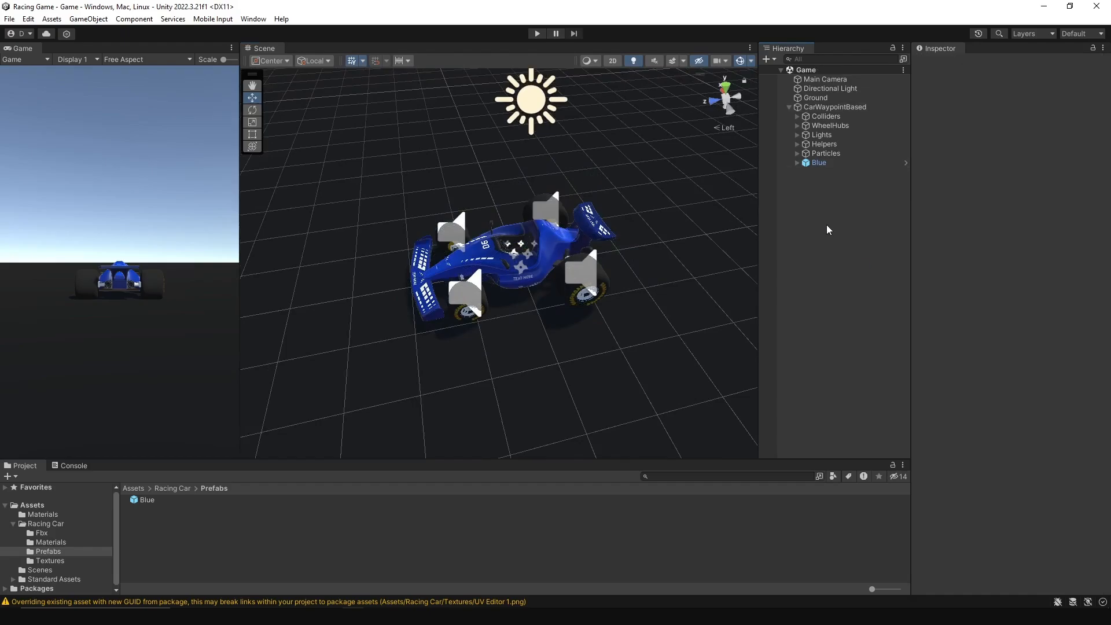
Fit ColliderBody's box collider to the car's rear bodywork by pulling in its rear and top faces, to size about Y 0.56 and Z 0.69.
{"action": "left_click", "coordinate": [789, 107]}
{"action": "left_click", "coordinate": [862, 110]}
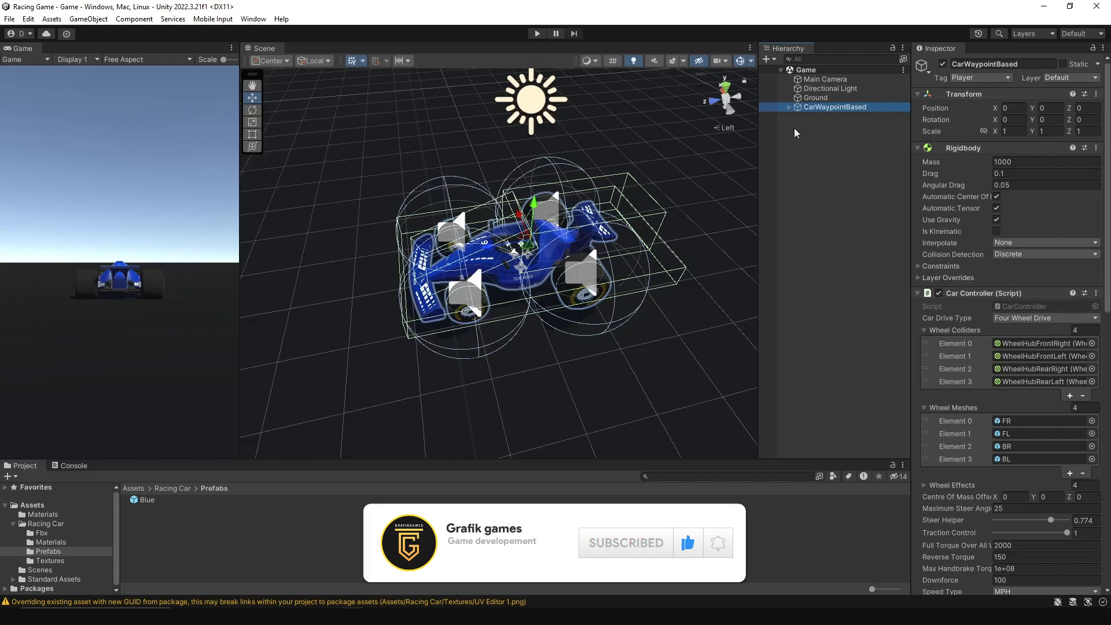
{"action": "left_click", "coordinate": [790, 106]}
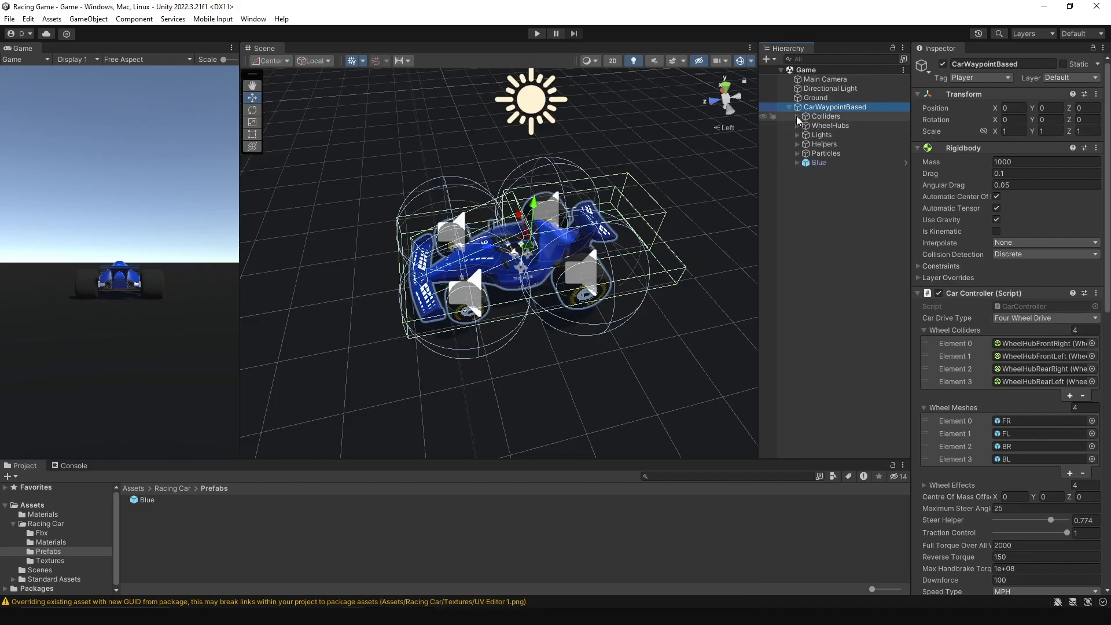
{"action": "left_click", "coordinate": [797, 116]}
{"action": "left_click", "coordinate": [829, 127]}
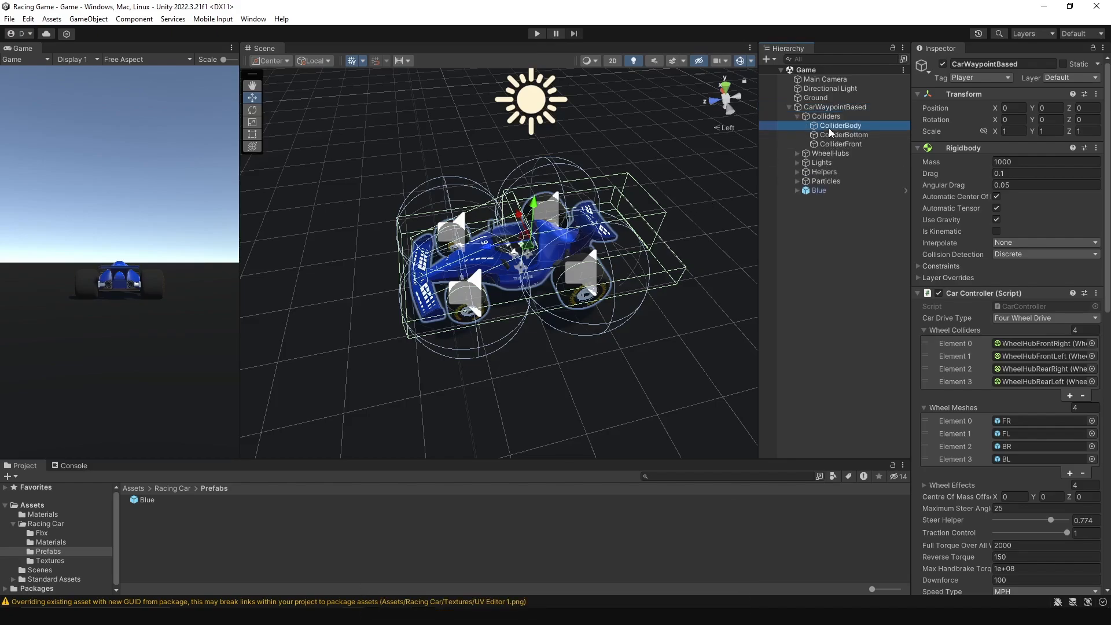
{"action": "left_click", "coordinate": [730, 110]}
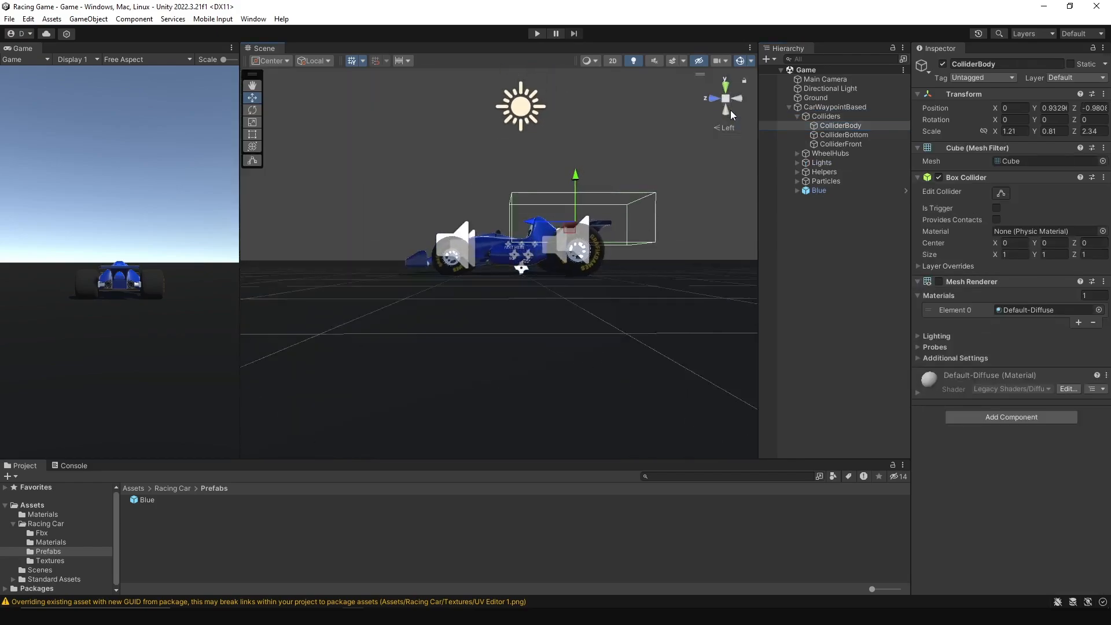
{"action": "scroll", "coordinate": [588, 136], "scroll_direction": "up", "scroll_amount": 4}
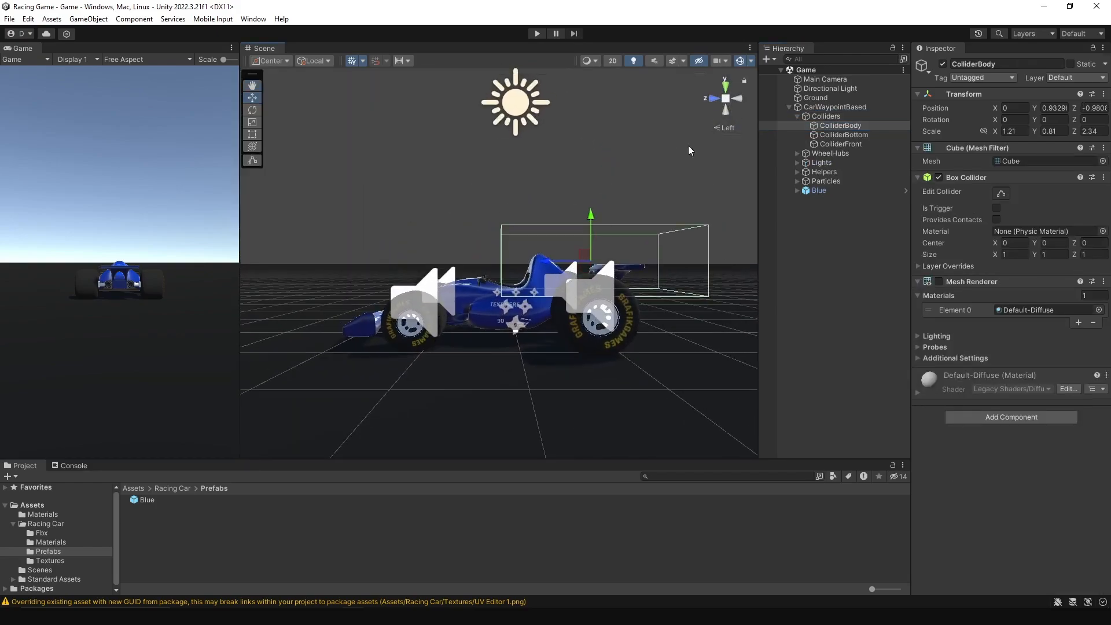
{"action": "left_click", "coordinate": [725, 100]}
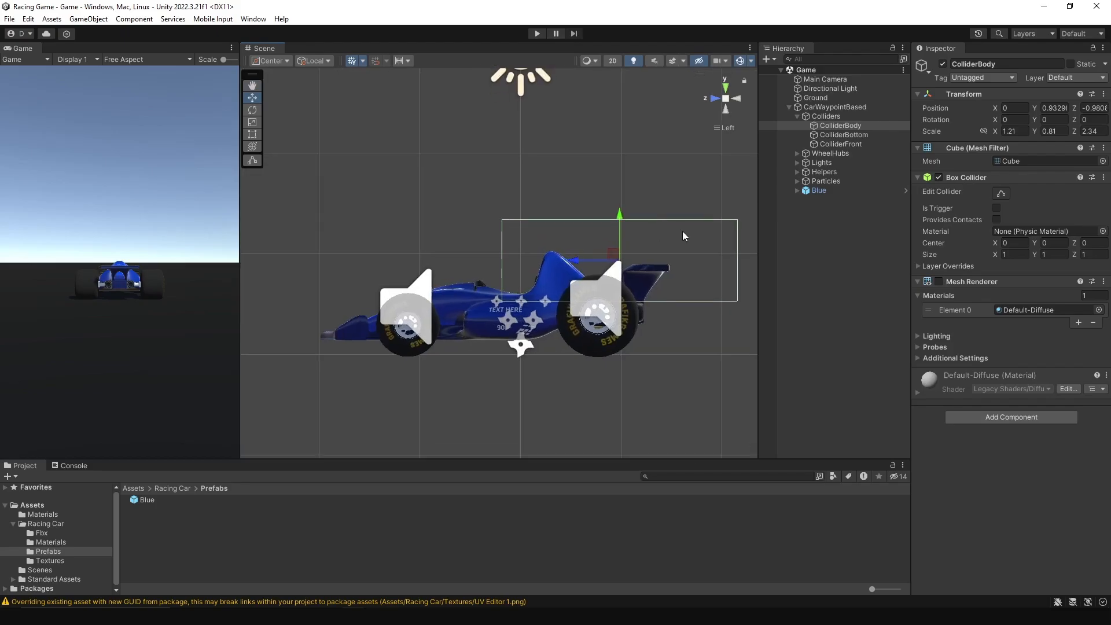
{"action": "left_click", "coordinate": [1000, 193]}
{"action": "left_click_drag", "start_coordinate": [738, 260], "coordinate": [665, 270]}
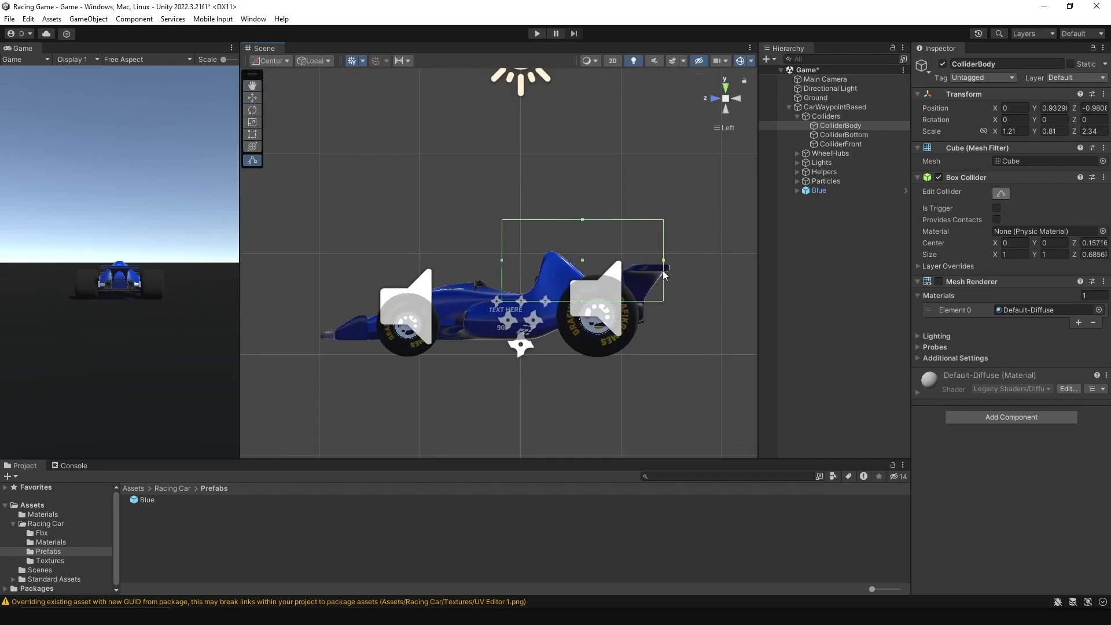
{"action": "left_click_drag", "start_coordinate": [581, 220], "coordinate": [595, 258]}
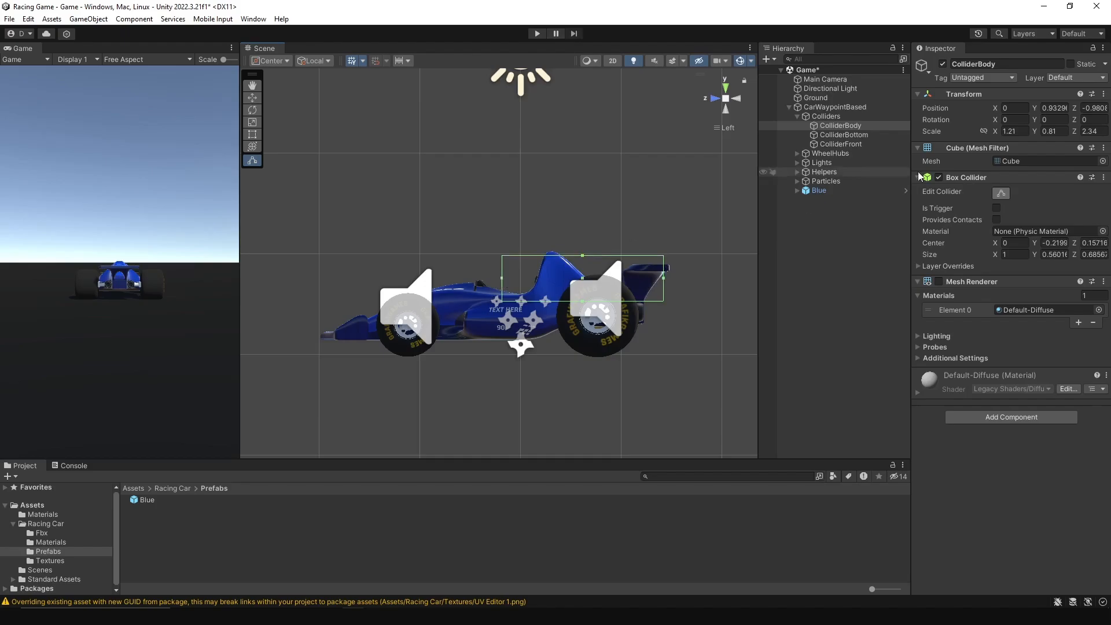
Shorten ColliderBottom's box collider at both ends to match the car's length, to a Z size of about 0.70.
{"action": "left_click", "coordinate": [841, 136]}
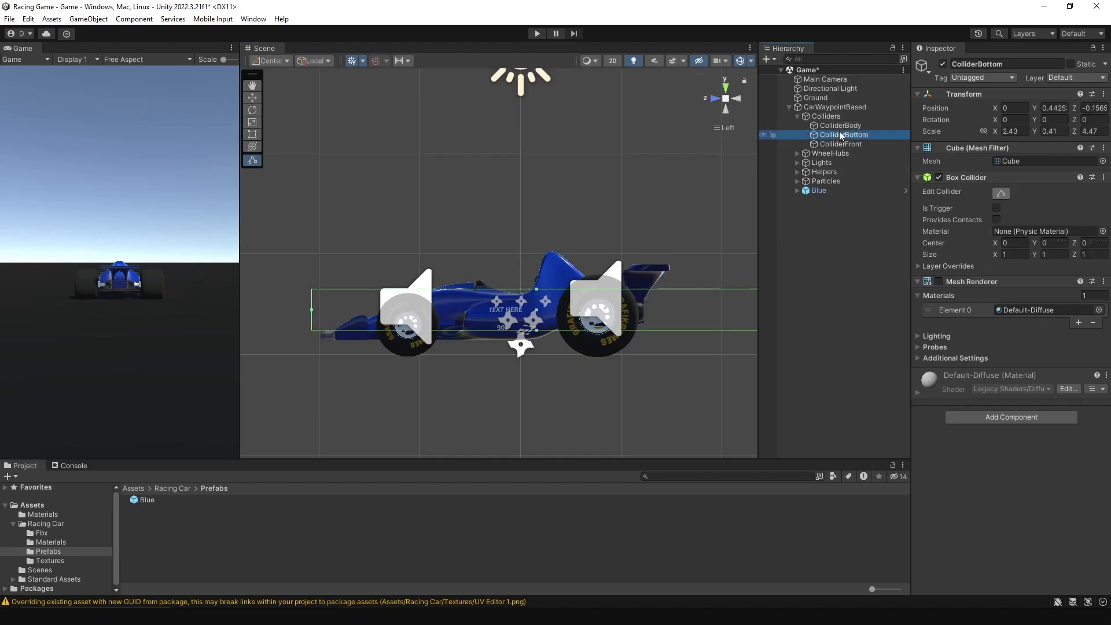
{"action": "scroll", "coordinate": [740, 309], "scroll_direction": "down", "scroll_amount": 2}
{"action": "left_click_drag", "start_coordinate": [701, 300], "coordinate": [611, 295]}
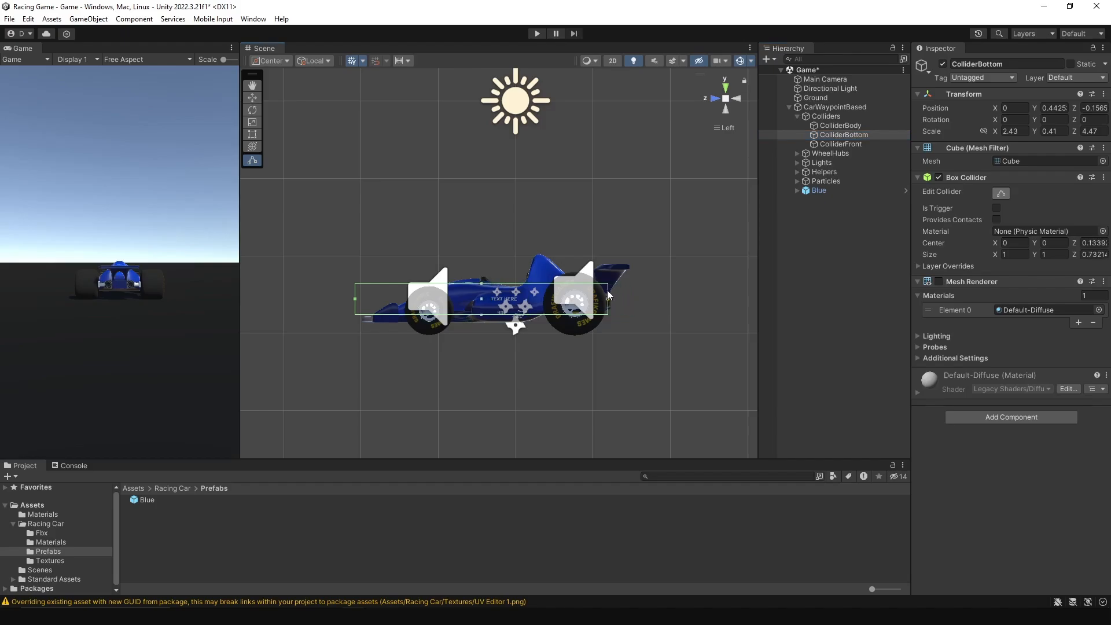
{"action": "mouse_move", "coordinate": [355, 299]}
{"action": "left_mouse_down"}
{"action": "mouse_move", "coordinate": [378, 314]}
{"action": "mouse_move", "coordinate": [366, 314]}
{"action": "left_mouse_up"}
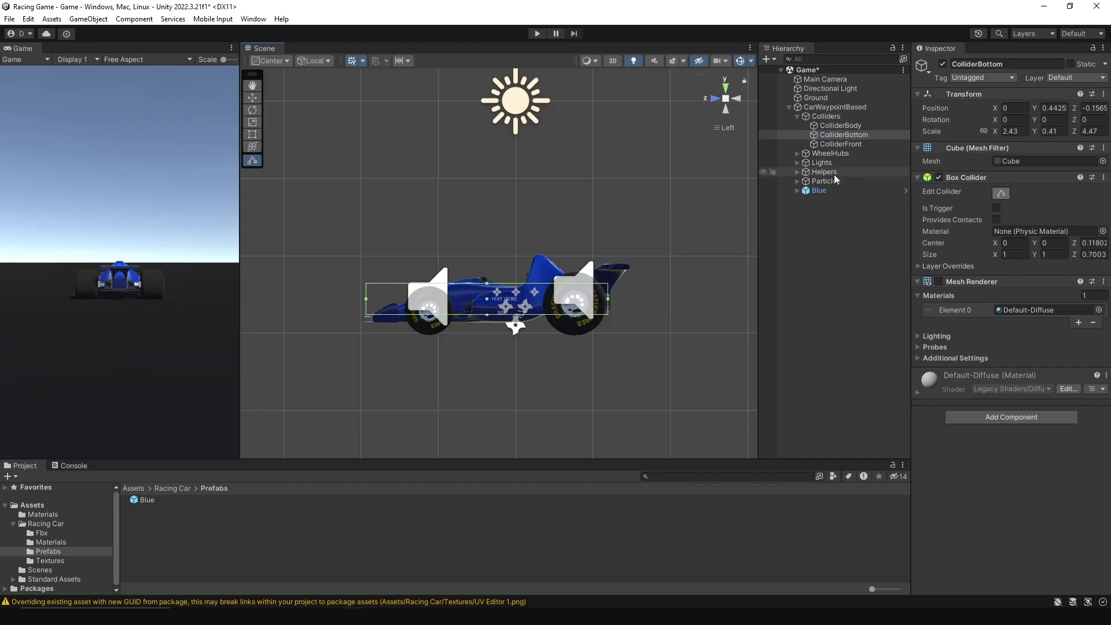
Flatten ColliderFront's box collider to a Y size of about 0.18 and shorten its rear end to follow the car's nose.
{"action": "left_click", "coordinate": [841, 144]}
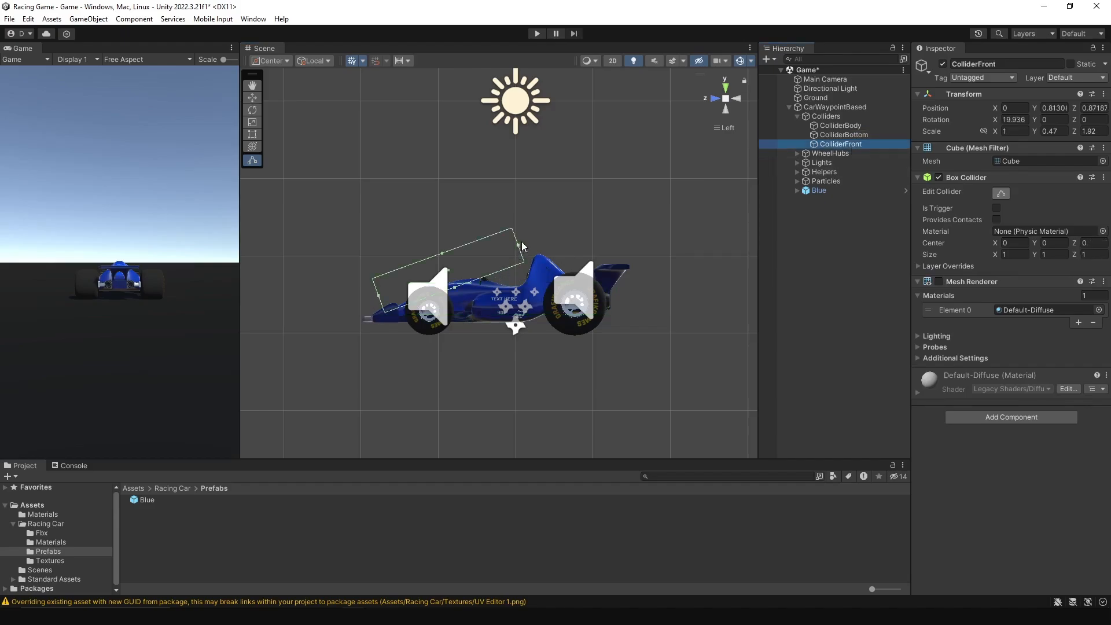
{"action": "left_click_drag", "start_coordinate": [439, 255], "coordinate": [454, 286]}
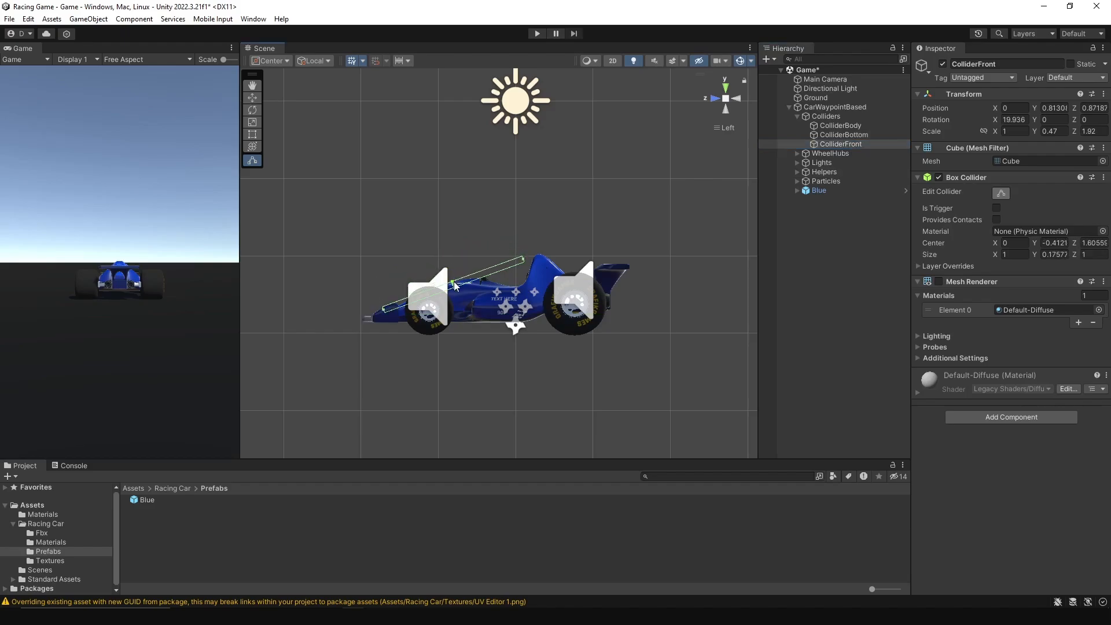
{"action": "left_click_drag", "start_coordinate": [523, 256], "coordinate": [487, 279]}
Collapse the Colliders group and CarWaypointBased, and save the scene.
{"action": "left_click", "coordinate": [836, 126]}
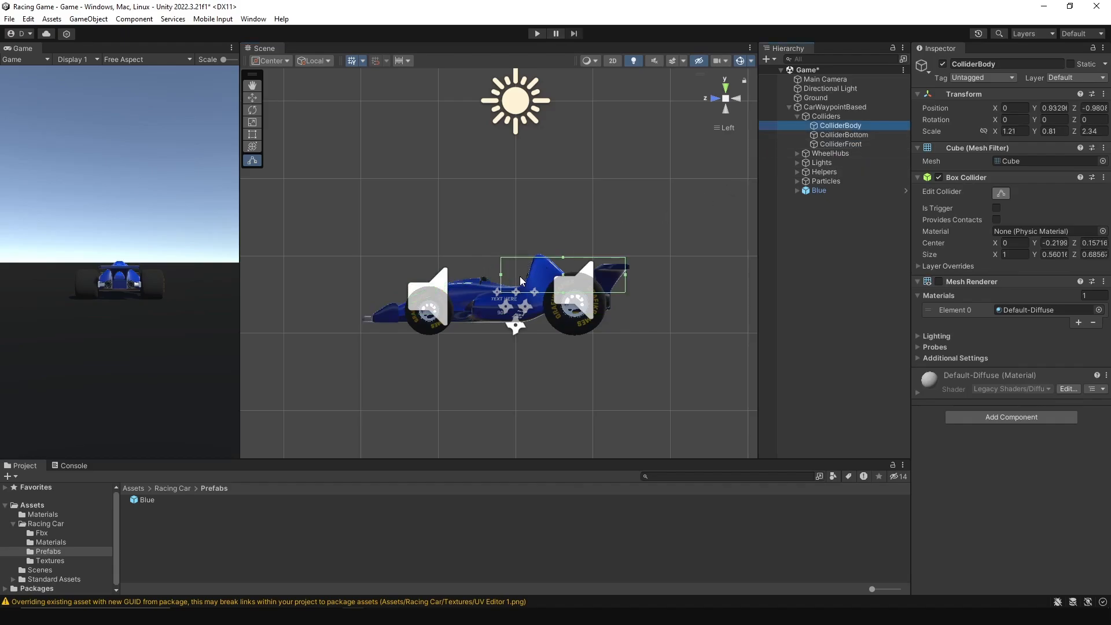
{"action": "left_click", "coordinate": [828, 115]}
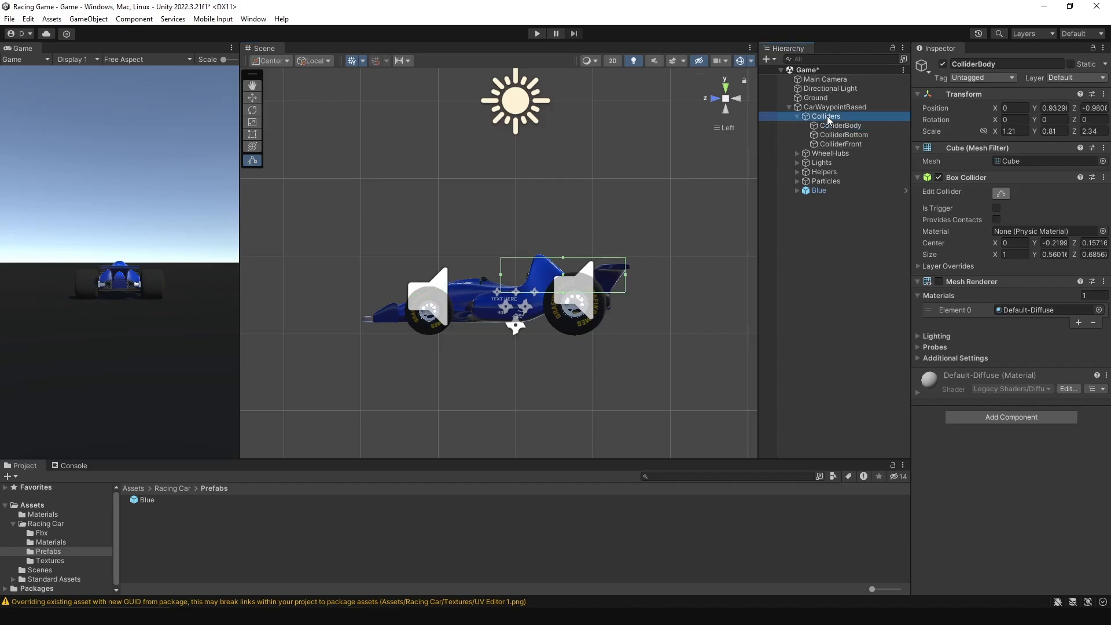
{"action": "left_click", "coordinate": [797, 117]}
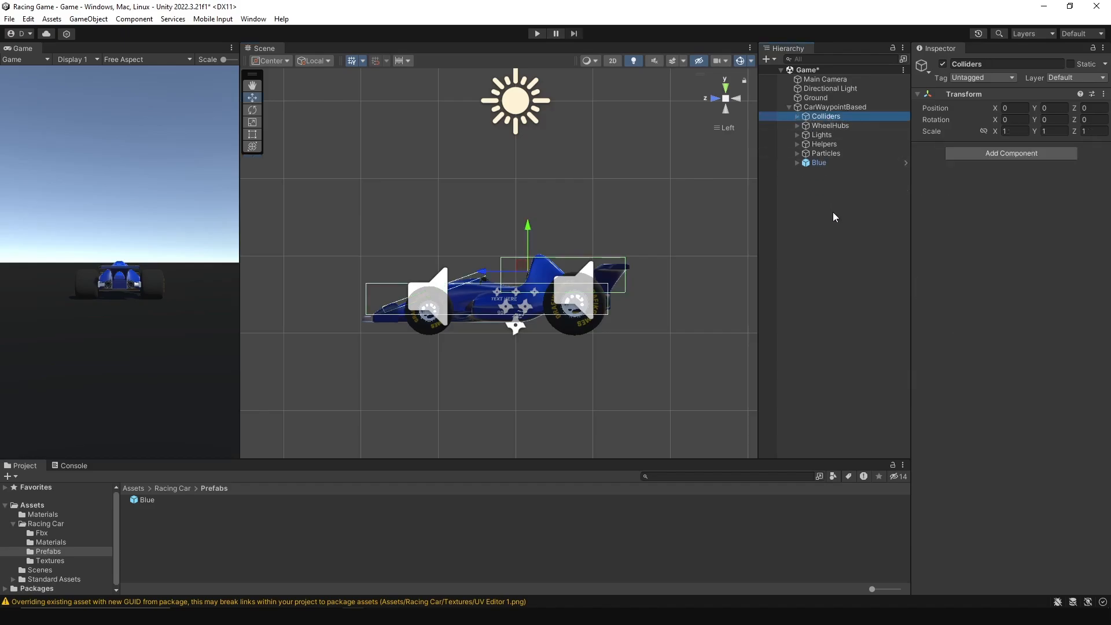
{"action": "key", "text": "ctrl+s"}
{"action": "left_click", "coordinate": [789, 107]}
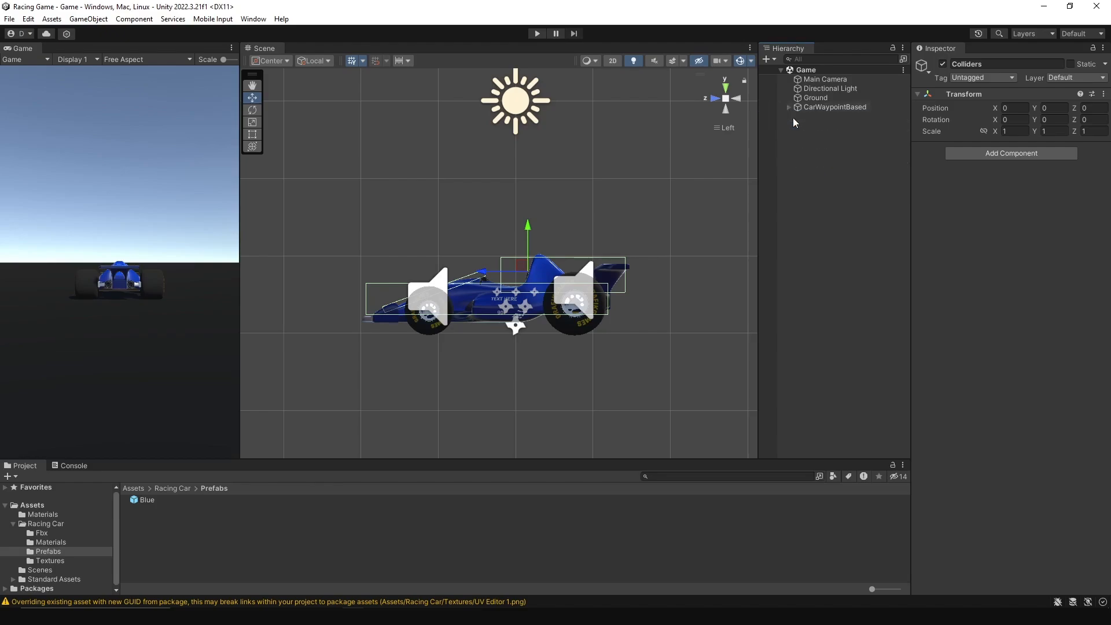
Create an empty object named Waypoints at the scene's root level and reset its Transform.
{"action": "left_click", "coordinate": [815, 207]}
{"action": "right_click", "coordinate": [820, 133]}
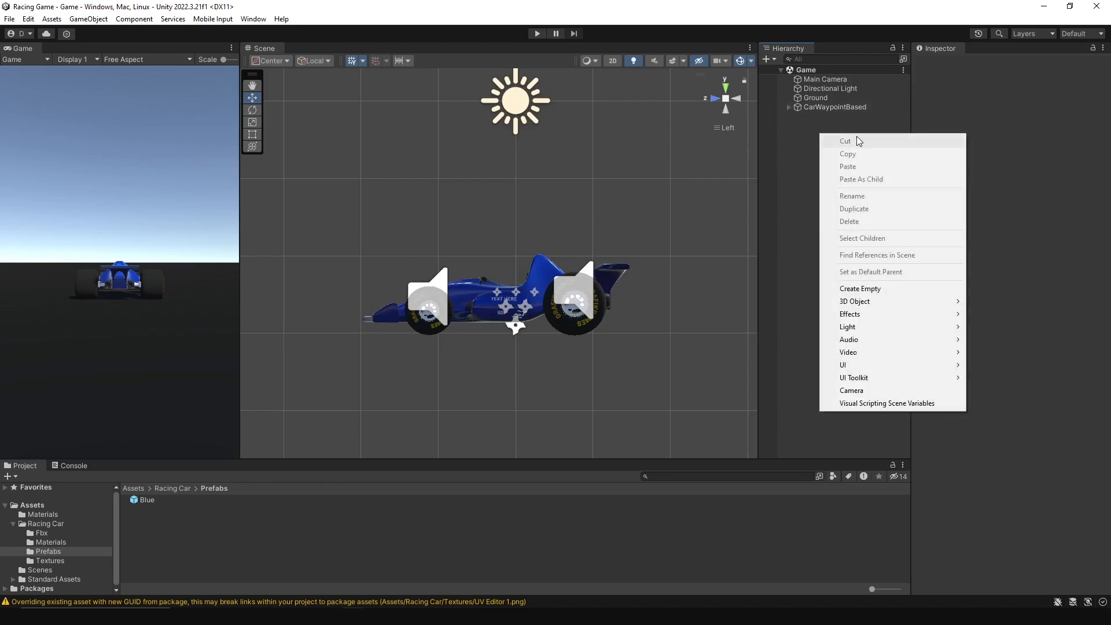
{"action": "left_click", "coordinate": [894, 289]}
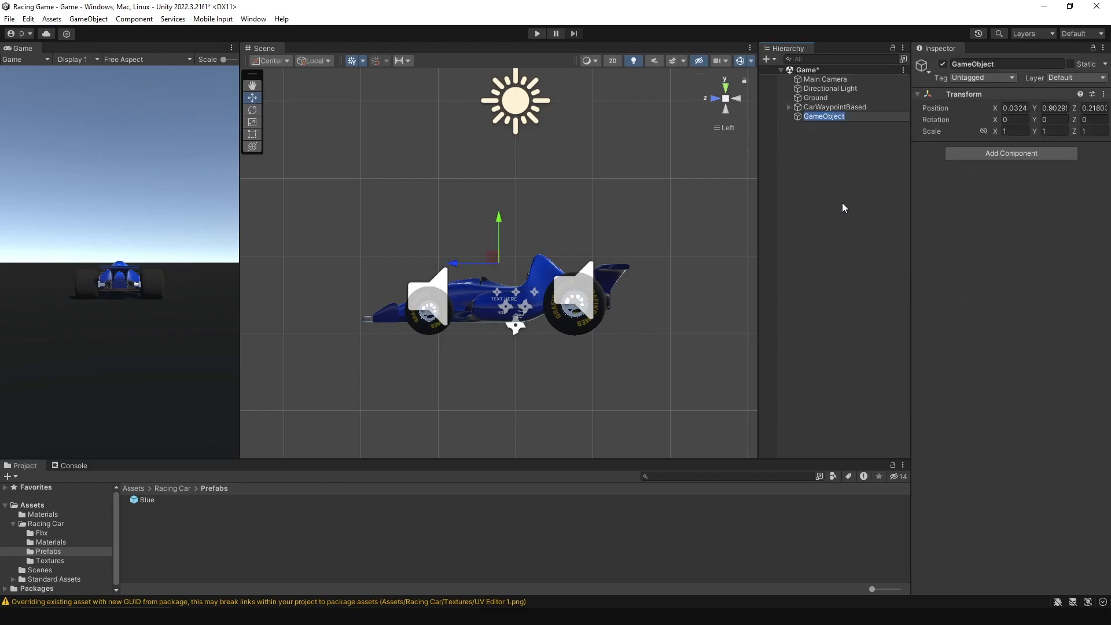
{"action": "type", "text": "Waypoints"}
{"action": "key", "text": "Return"}
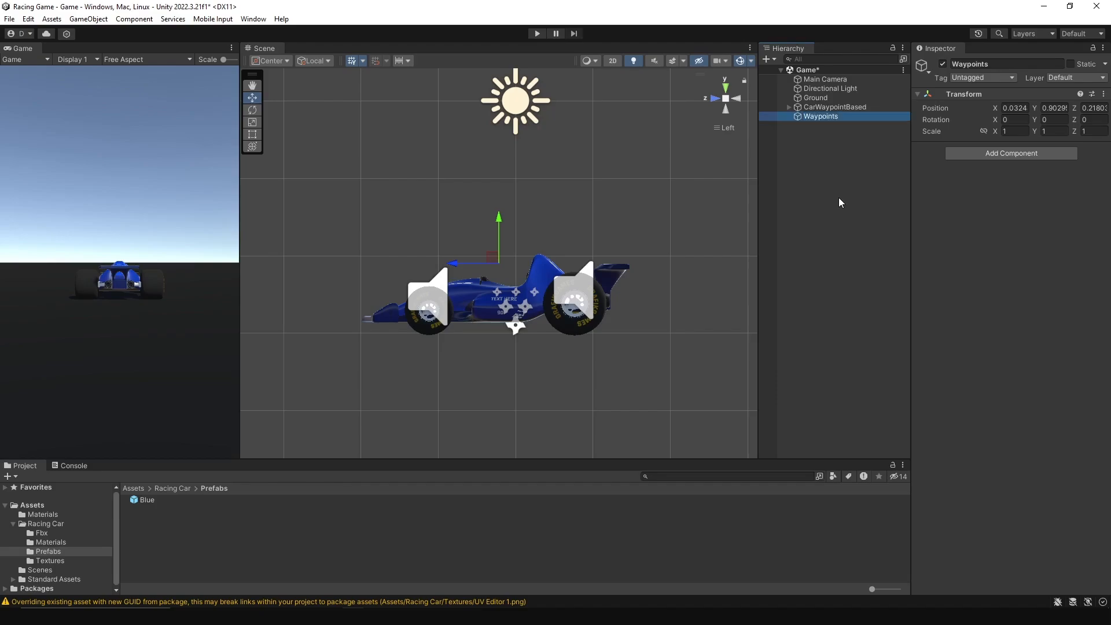
{"action": "left_click", "coordinate": [1104, 94]}
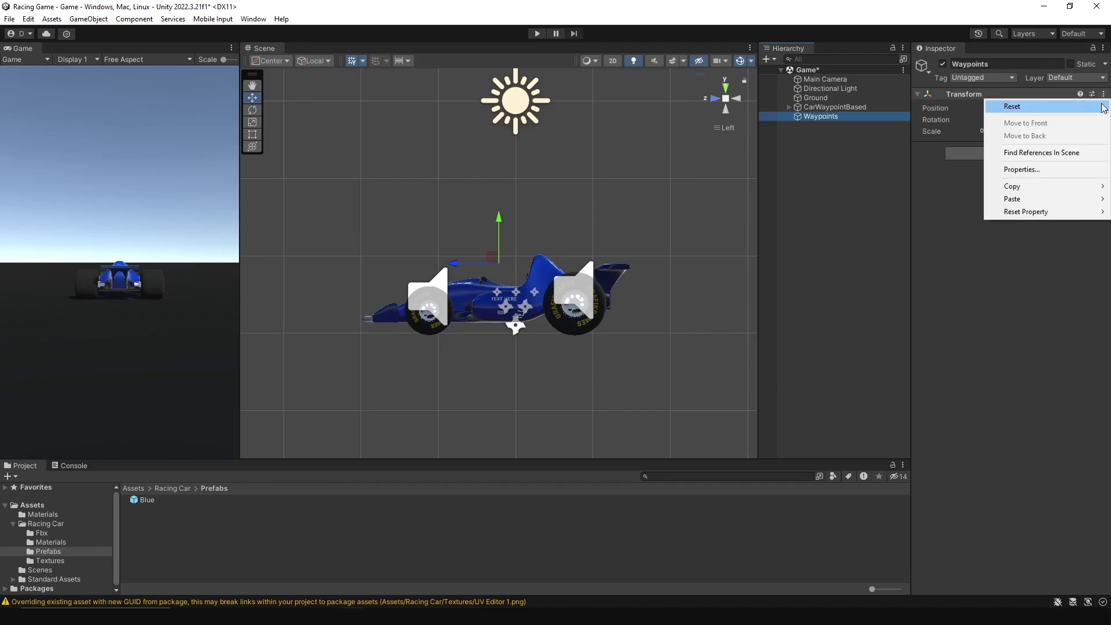
{"action": "left_click", "coordinate": [1102, 107]}
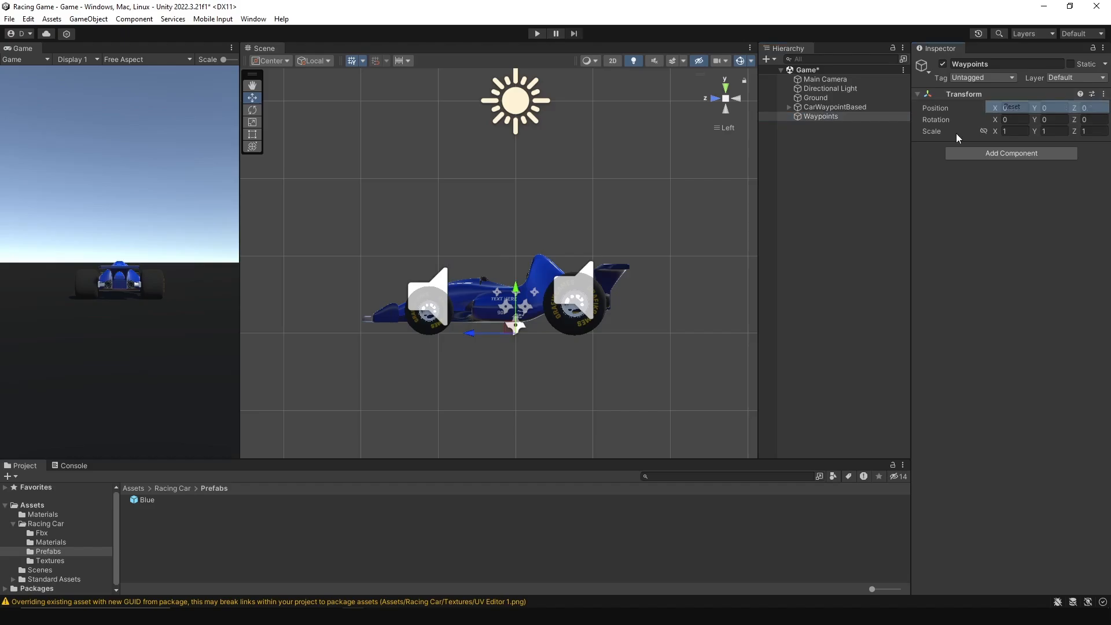
Create an empty child object named 0 under Waypoints.
{"action": "left_click", "coordinate": [824, 116]}
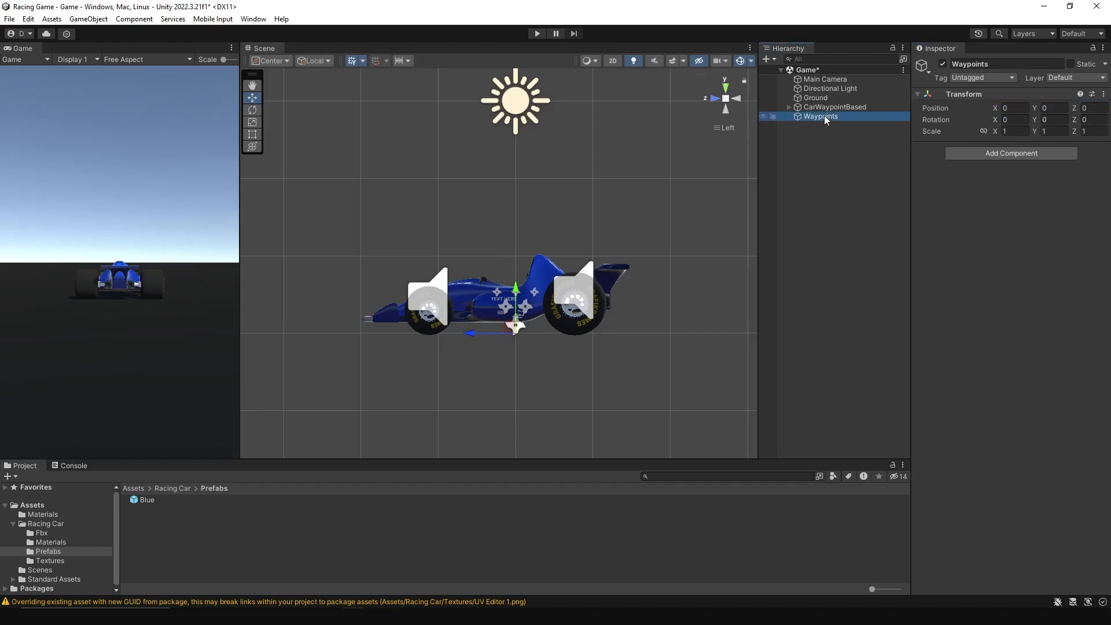
{"action": "left_click", "coordinate": [725, 88]}
{"action": "scroll", "coordinate": [433, 336], "scroll_direction": "down", "scroll_amount": 10}
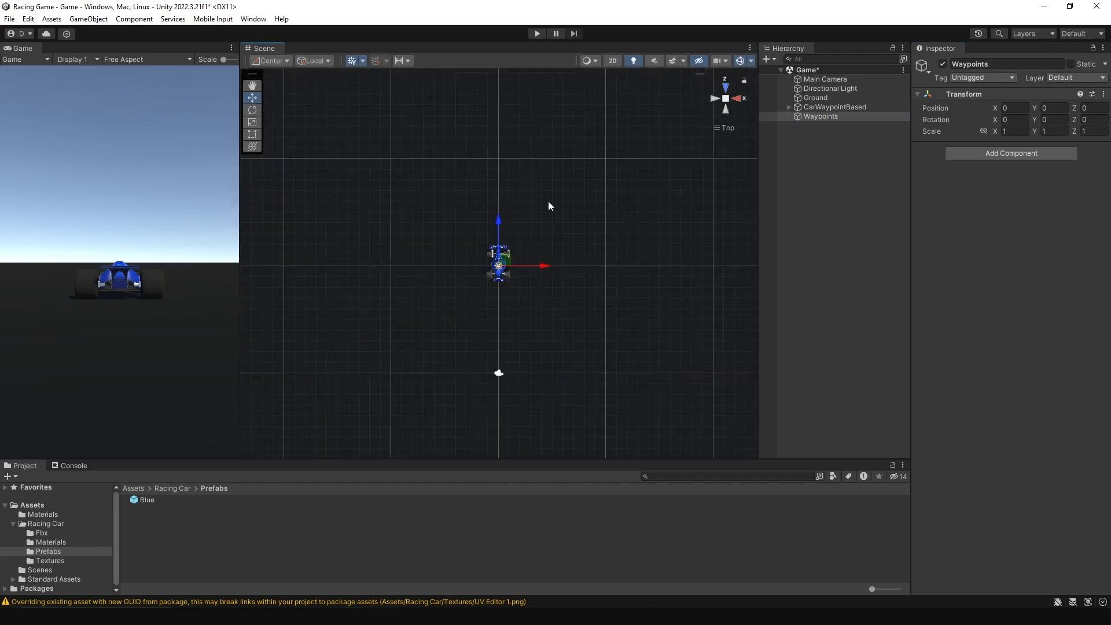
{"action": "middle_click_drag", "start_coordinate": [551, 208], "coordinate": [418, 328]}
{"action": "right_click", "coordinate": [830, 116]}
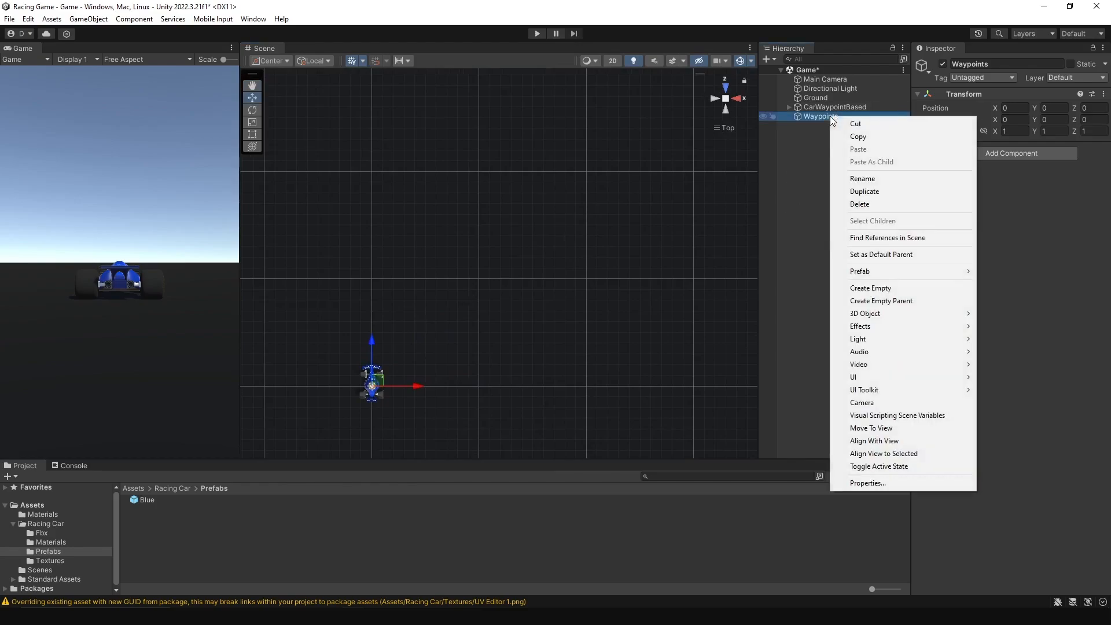
{"action": "left_click", "coordinate": [915, 290]}
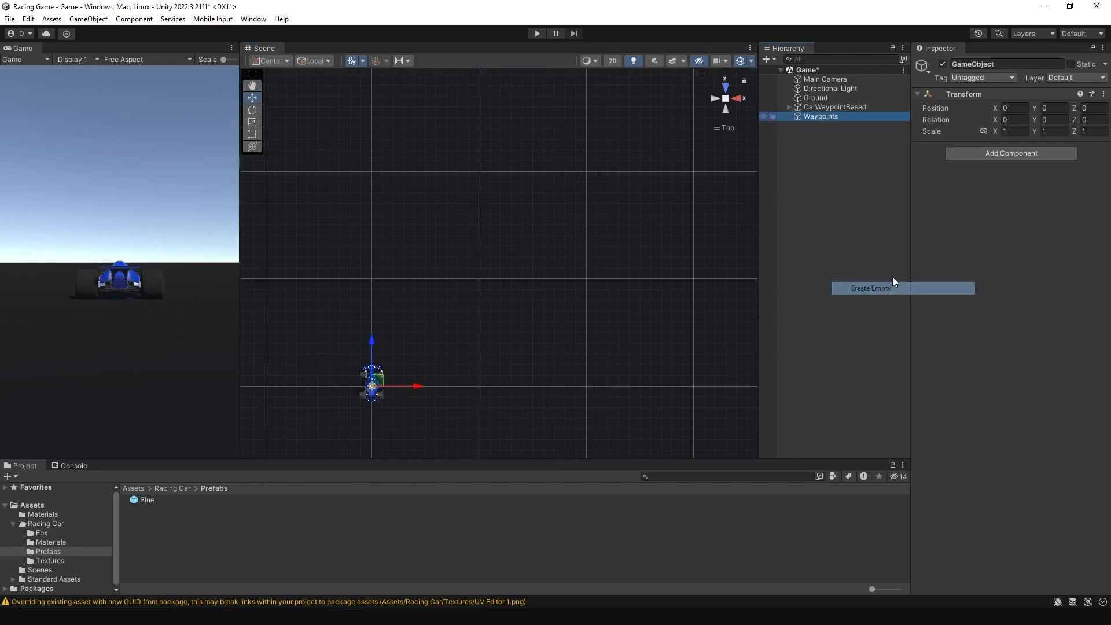
{"action": "type", "text": "1"}
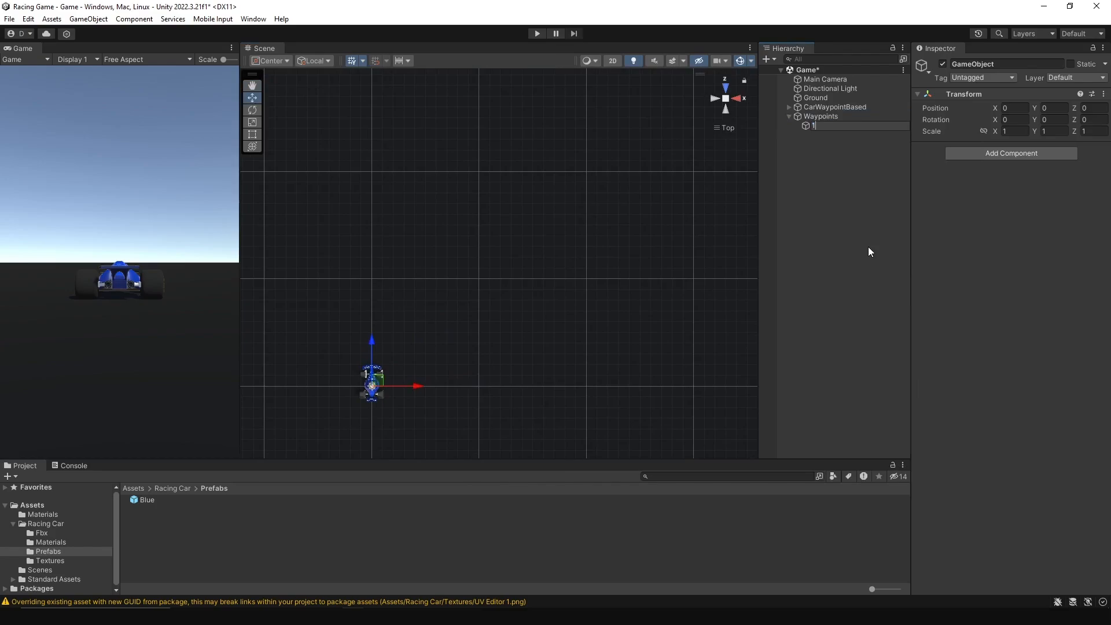
{"action": "key", "text": "BackSpace"}
{"action": "type", "text": "0"}
{"action": "key", "text": "Return"}
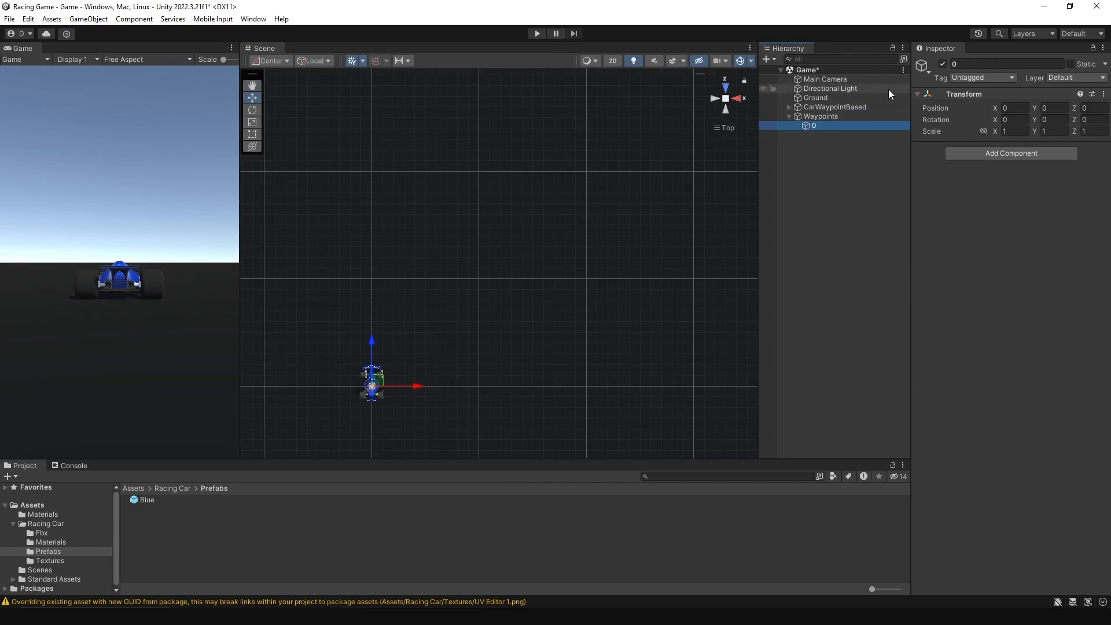
Give waypoint 0 a yellow circle icon and move it ahead of the car to about X -0.97, Z 7.17.
{"action": "left_click", "coordinate": [924, 66]}
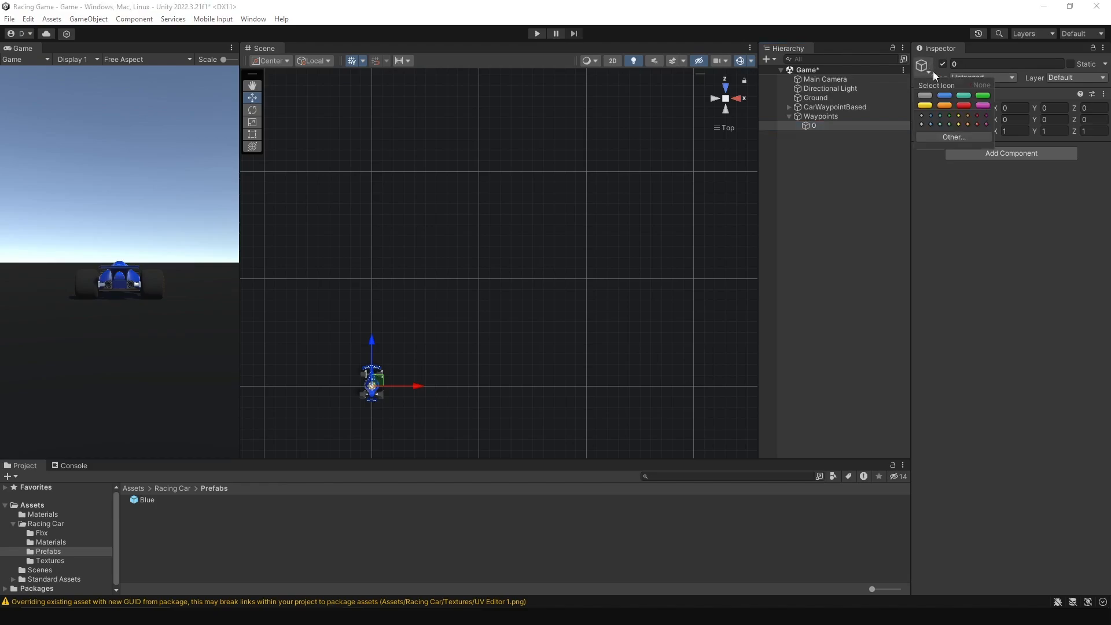
{"action": "left_click", "coordinate": [959, 114]}
{"action": "left_click", "coordinate": [378, 385]}
{"action": "left_click_drag", "start_coordinate": [381, 376], "coordinate": [371, 306]}
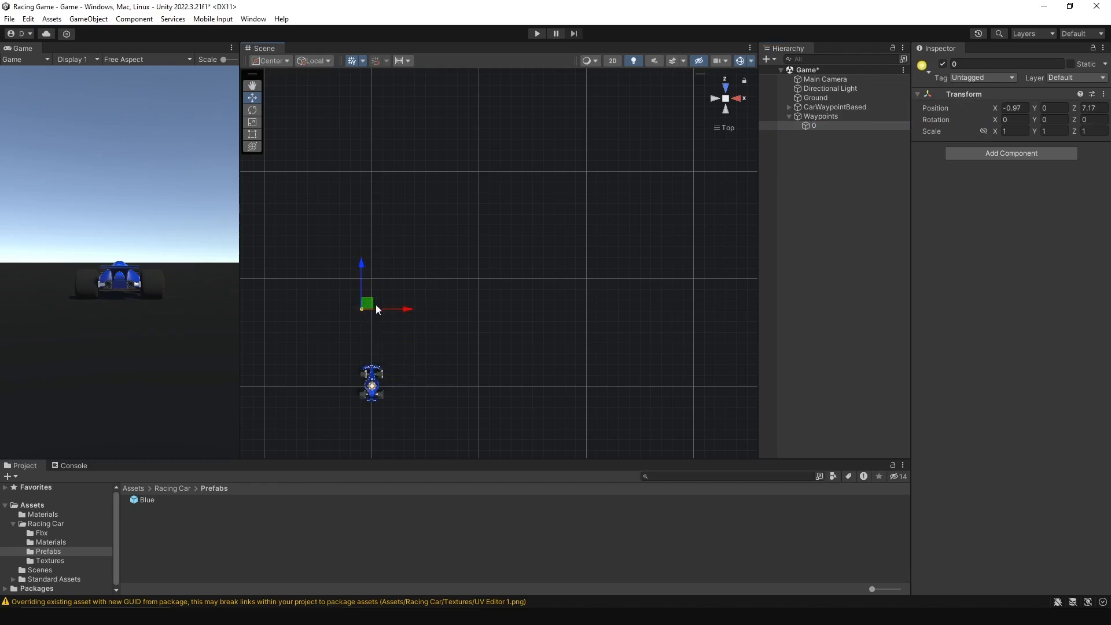
Duplicate waypoint 0 several times, placing the copies along a curve ahead of the car to about X 4.85, Z 24.7.
{"action": "left_click_drag", "start_coordinate": [375, 308], "coordinate": [426, 116]}
{"action": "key", "text": "ctrl+d"}
{"action": "key", "text": "ctrl+d"}
{"action": "key", "text": "ctrl+d"}
{"action": "scroll", "coordinate": [409, 321], "scroll_direction": "down", "scroll_amount": 2}
{"action": "scroll", "coordinate": [400, 279], "scroll_direction": "down", "scroll_amount": 2}
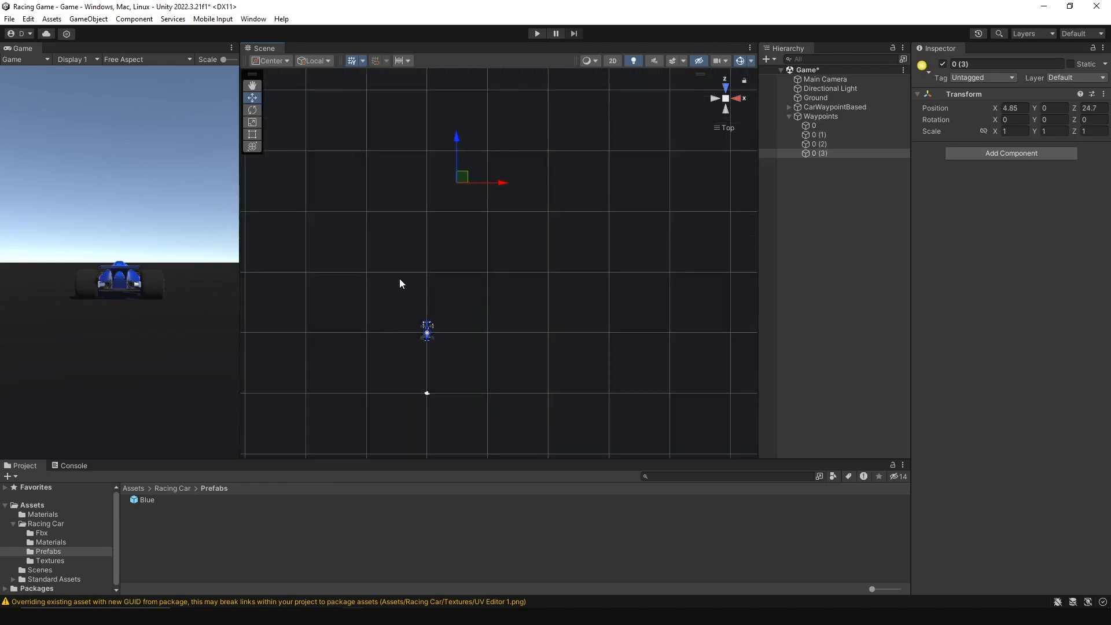
{"action": "key", "text": "ctrl+d"}
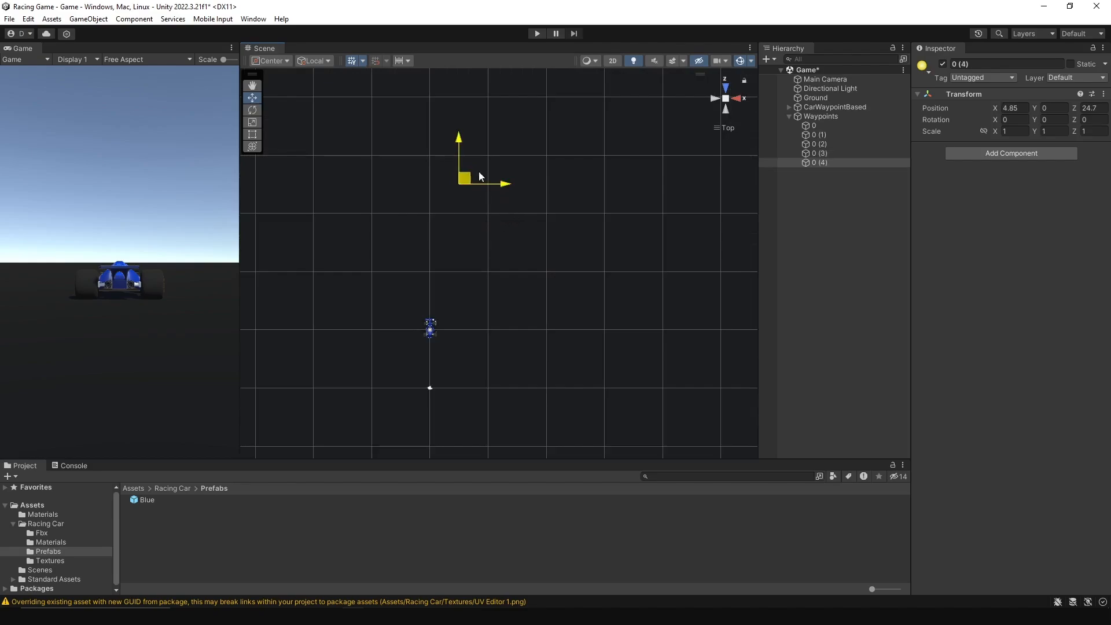
Continue duplicating and placing waypoints in a loop back towards the car, and delete the surplus copy 0 (10).
{"action": "left_click_drag", "start_coordinate": [479, 172], "coordinate": [439, 366]}
{"action": "key", "text": "ctrl+d"}
{"action": "key", "text": "ctrl+d"}
{"action": "key", "text": "ctrl+d"}
{"action": "key", "text": "ctrl+d"}
{"action": "key", "text": "ctrl+d"}
{"action": "key", "text": "ctrl+d"}
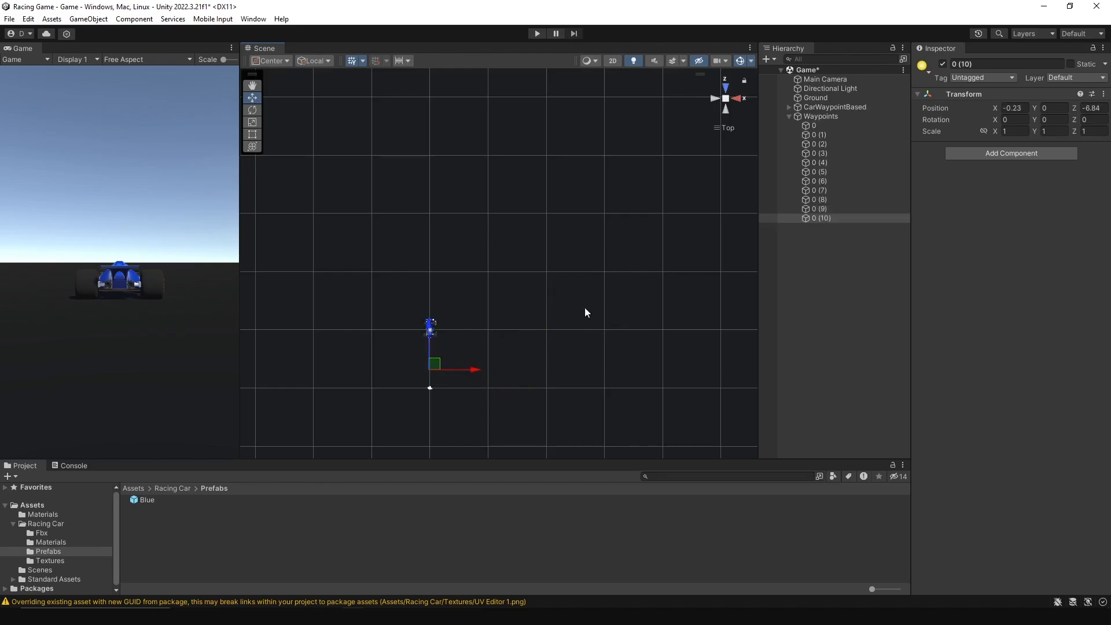
{"action": "left_click", "coordinate": [813, 220]}
{"action": "key", "text": "Delete"}
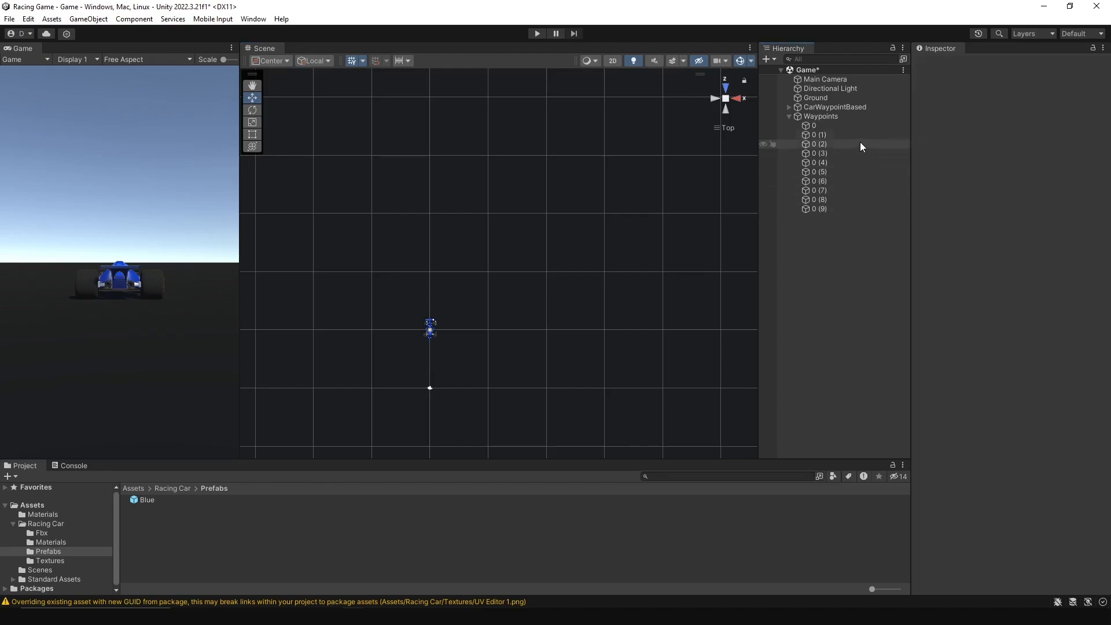
Rename the duplicated waypoints 0 (1), 0 (2) and 0 (3) as 1, 2 and 3.
{"action": "left_click", "coordinate": [854, 135]}
{"action": "key", "text": "F2"}
{"action": "type", "text": "1"}
{"action": "key", "text": "Return"}
{"action": "key", "text": "Down"}
{"action": "key", "text": "F2"}
{"action": "type", "text": "2"}
{"action": "key", "text": "Return"}
{"action": "key", "text": "Down"}
{"action": "key", "text": "F2"}
{"action": "type", "text": "3"}
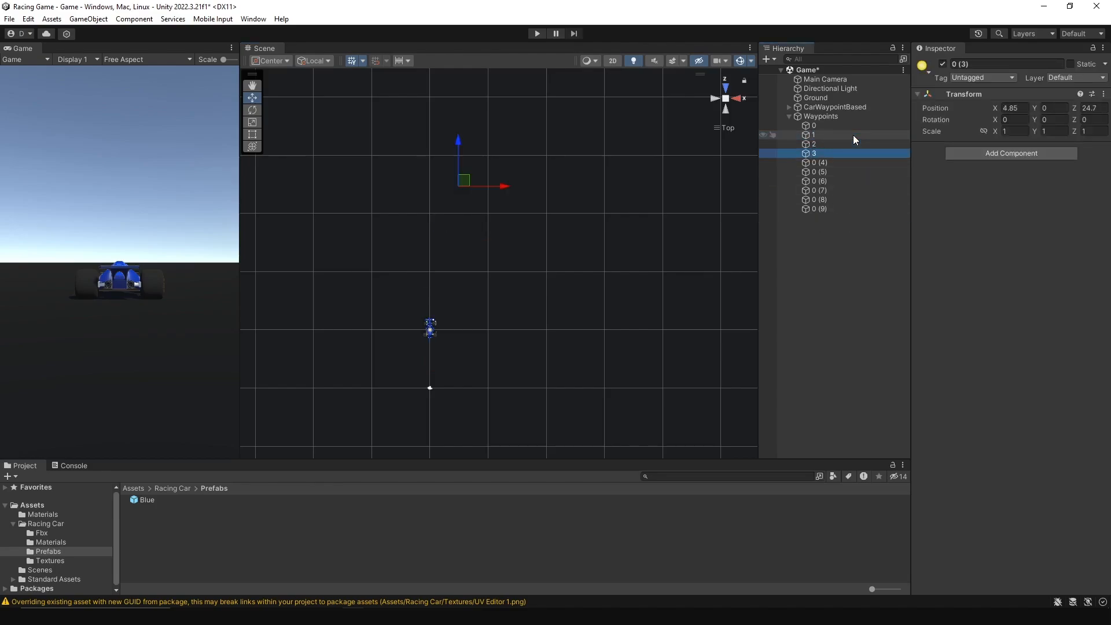
{"action": "key", "text": "Return"}
Rename waypoints 0 (4), 0 (5) and 0 (6) as 4, 5 and 6.
{"action": "key", "text": "Down"}
{"action": "key", "text": "F2"}
{"action": "type", "text": "4"}
{"action": "key", "text": "Down"}
{"action": "key", "text": "F2"}
{"action": "type", "text": "5"}
{"action": "key", "text": "Return"}
{"action": "key", "text": "Down"}
{"action": "key", "text": "F2"}
{"action": "type", "text": "6"}
{"action": "key", "text": "Return"}
Rename waypoints 0 (7), 0 (8) and 0 (9) as 7, 8 and 9, and save the scene.
{"action": "key", "text": "Down"}
{"action": "key", "text": "F2"}
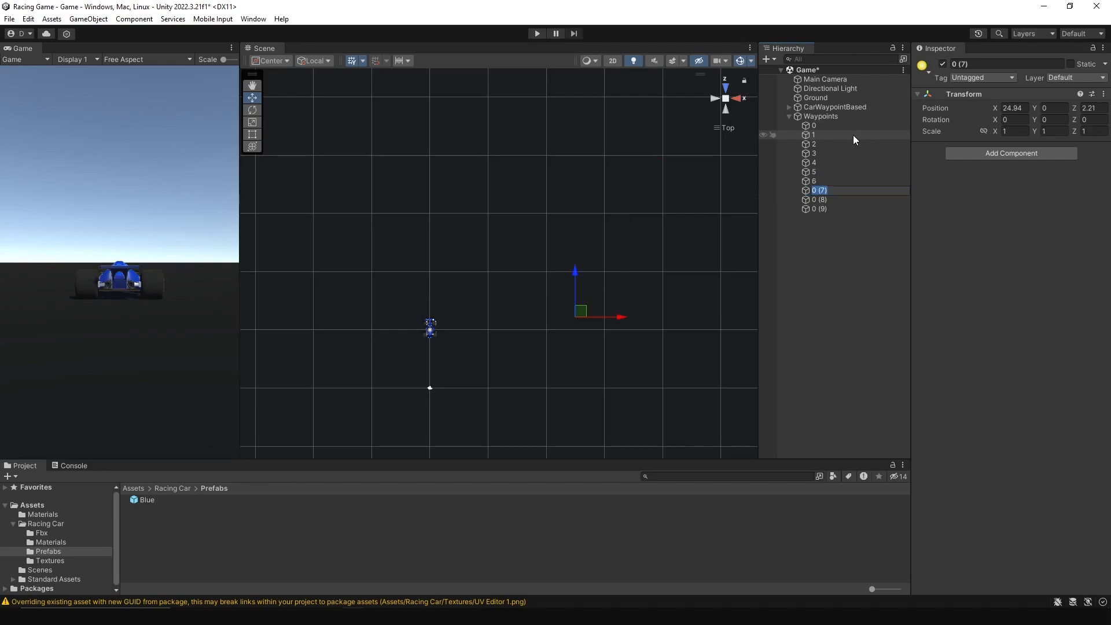
{"action": "type", "text": "7"}
{"action": "key", "text": "Return"}
{"action": "key", "text": "Down"}
{"action": "key", "text": "F2"}
{"action": "type", "text": "8"}
{"action": "key", "text": "Return"}
{"action": "key", "text": "Down"}
{"action": "key", "text": "F2"}
{"action": "type", "text": "9"}
{"action": "key", "text": "Return"}
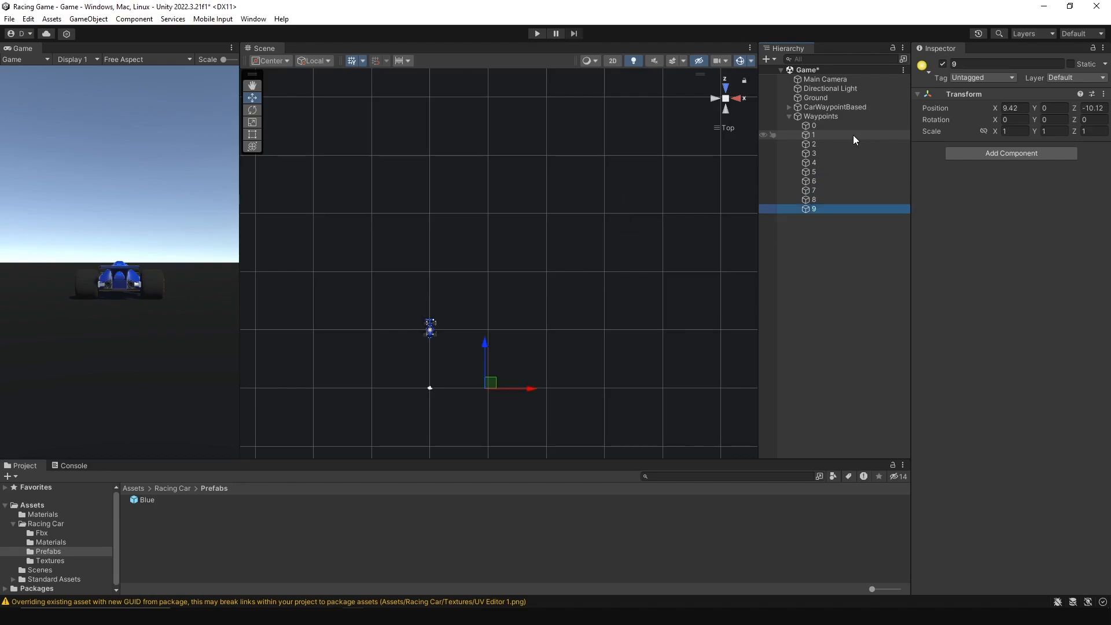
{"action": "key", "text": "ctrl+s"}
Add a Waypoint Circuit component to the Waypoints object and assign all its child objects to the route.
{"action": "left_click", "coordinate": [822, 117]}
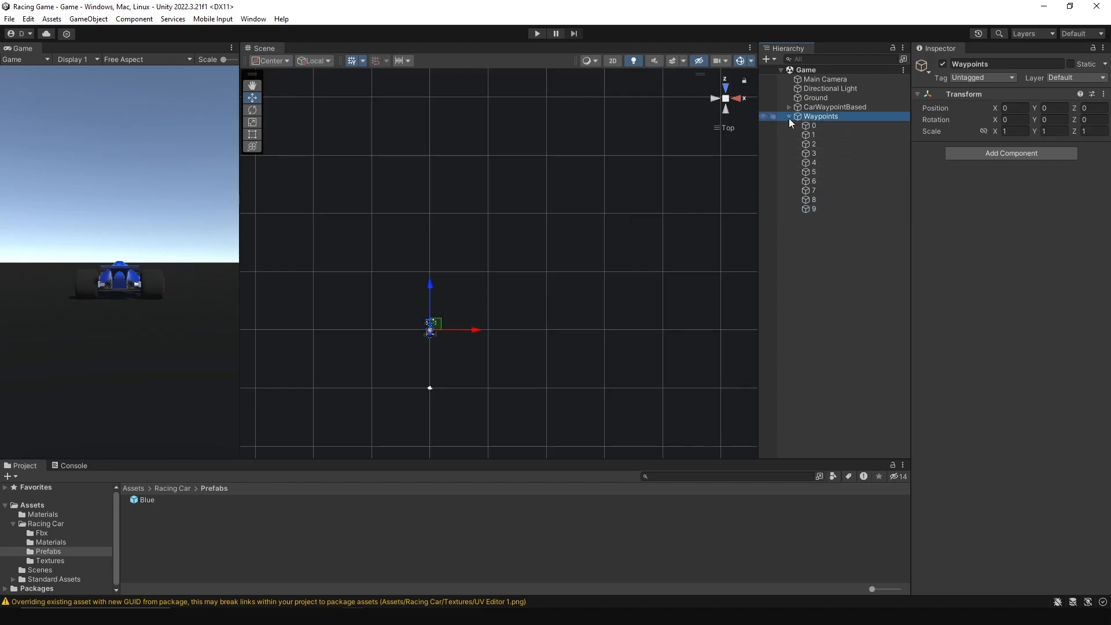
{"action": "left_click", "coordinate": [789, 116]}
{"action": "left_click", "coordinate": [965, 154]}
{"action": "type", "text": "waypo"}
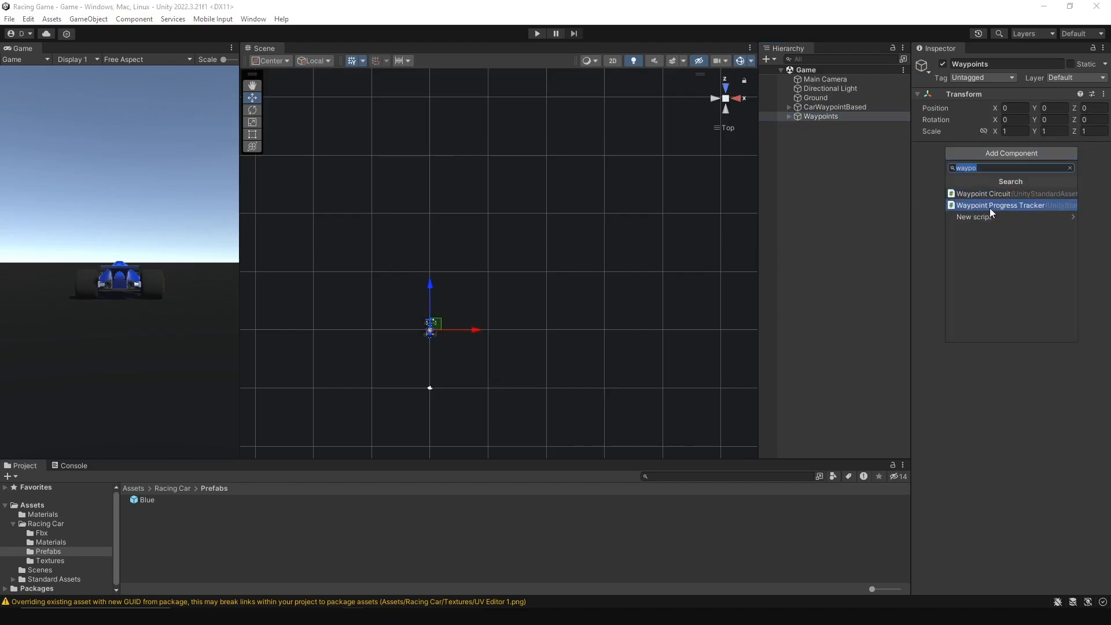
{"action": "type", "text": "way"}
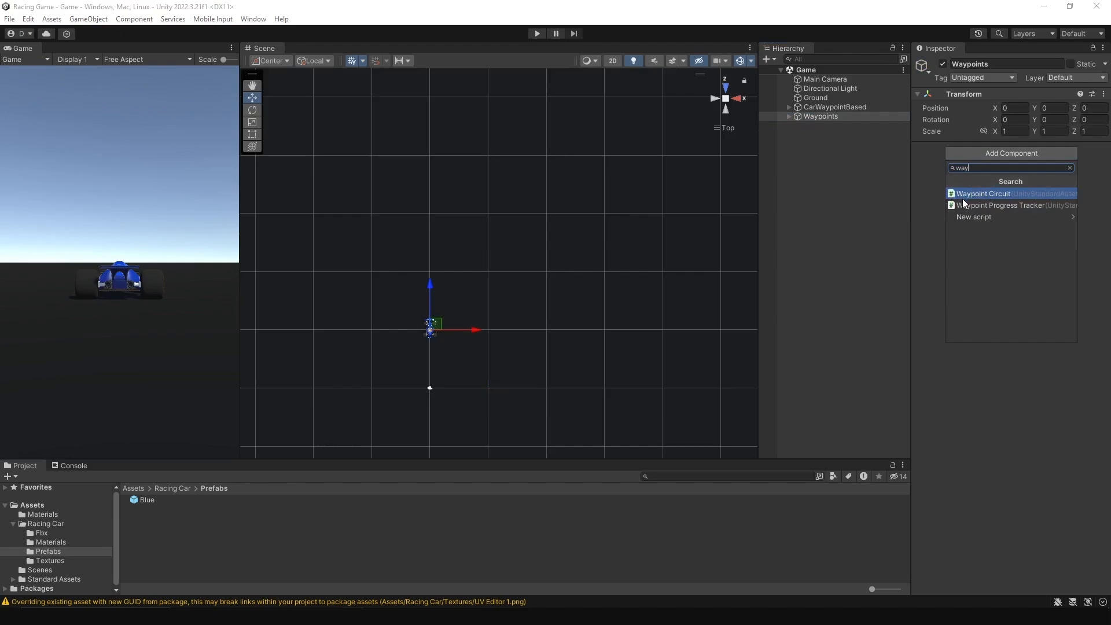
{"action": "left_click", "coordinate": [963, 194]}
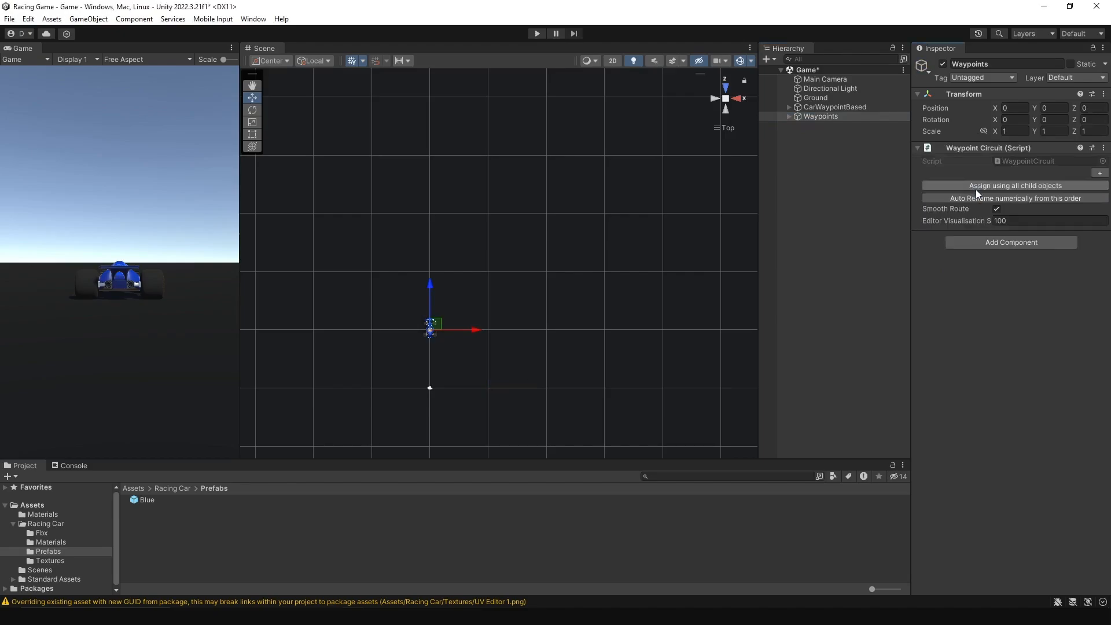
{"action": "left_click", "coordinate": [940, 184]}
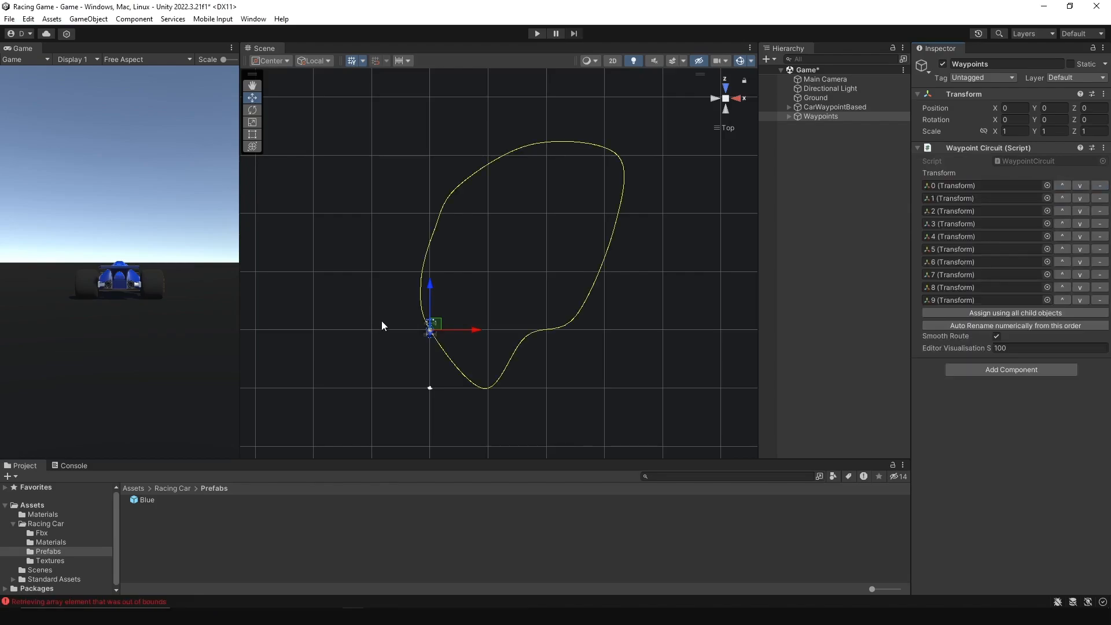
{"action": "scroll", "coordinate": [382, 319], "scroll_direction": "down", "scroll_amount": 2}
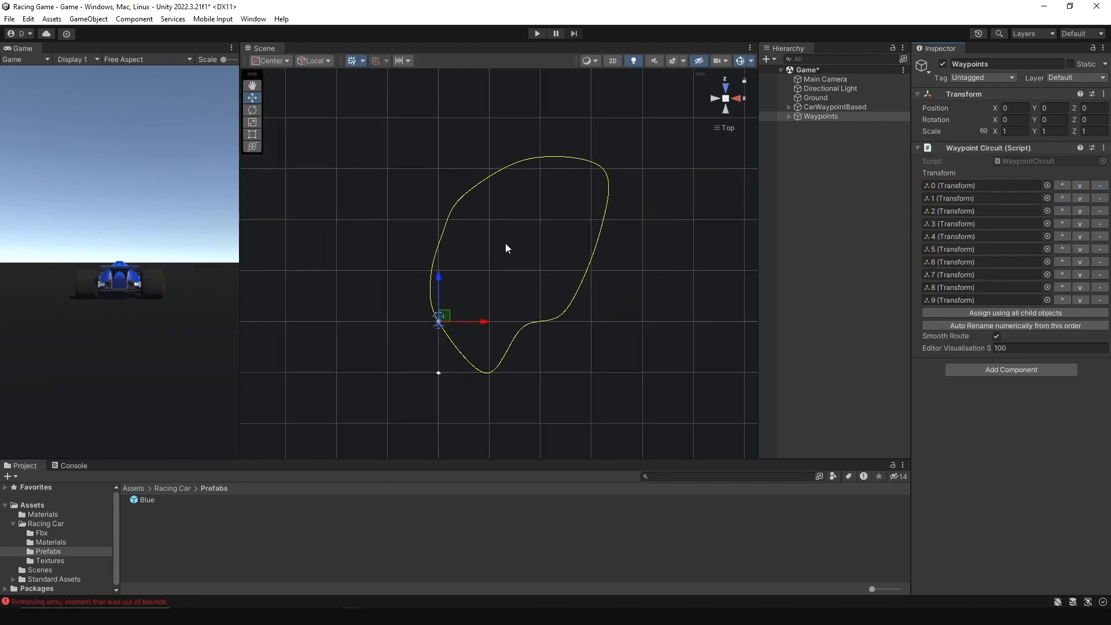
Move waypoint 6 inward so the route bends towards the loop's centre between waypoints 5 and 7.
{"action": "left_click", "coordinate": [790, 117]}
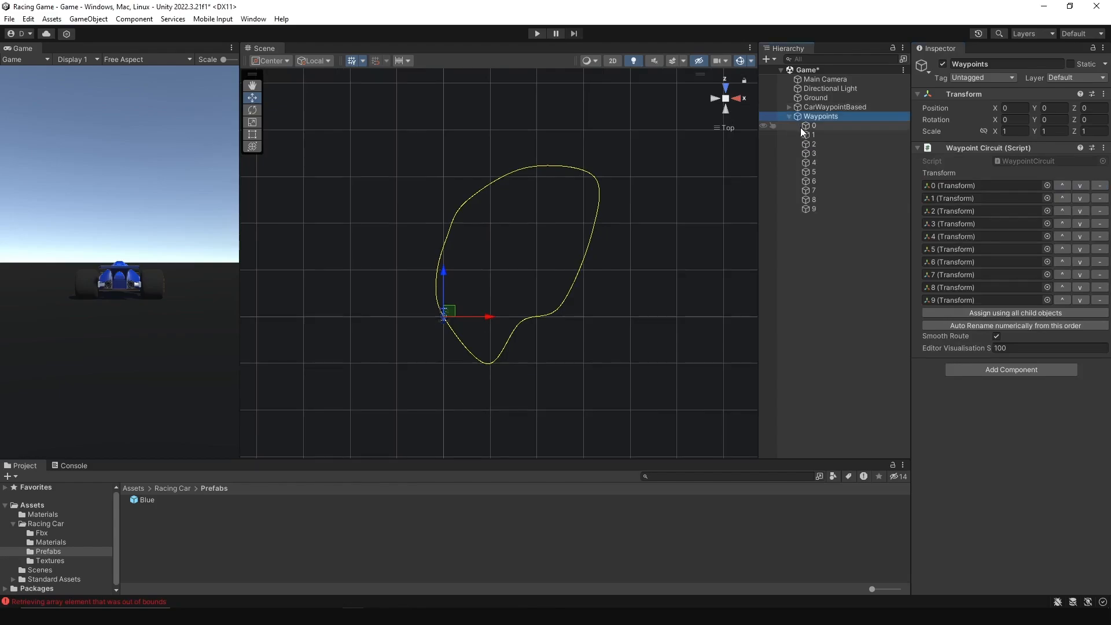
{"action": "left_click", "coordinate": [813, 153]}
{"action": "left_click", "coordinate": [817, 172]}
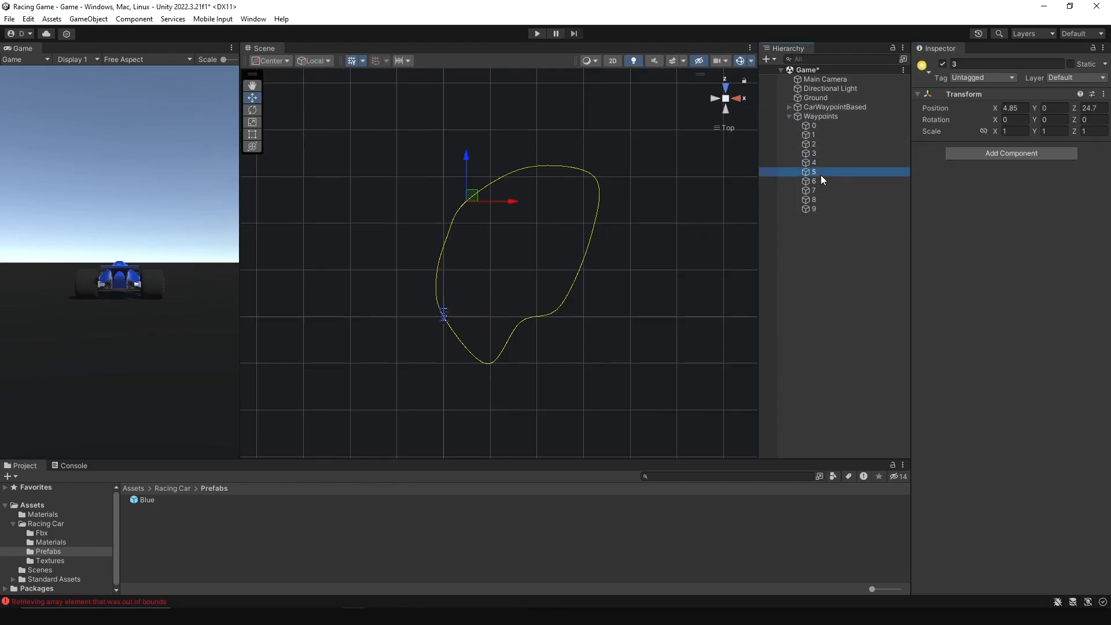
{"action": "left_click", "coordinate": [829, 181]}
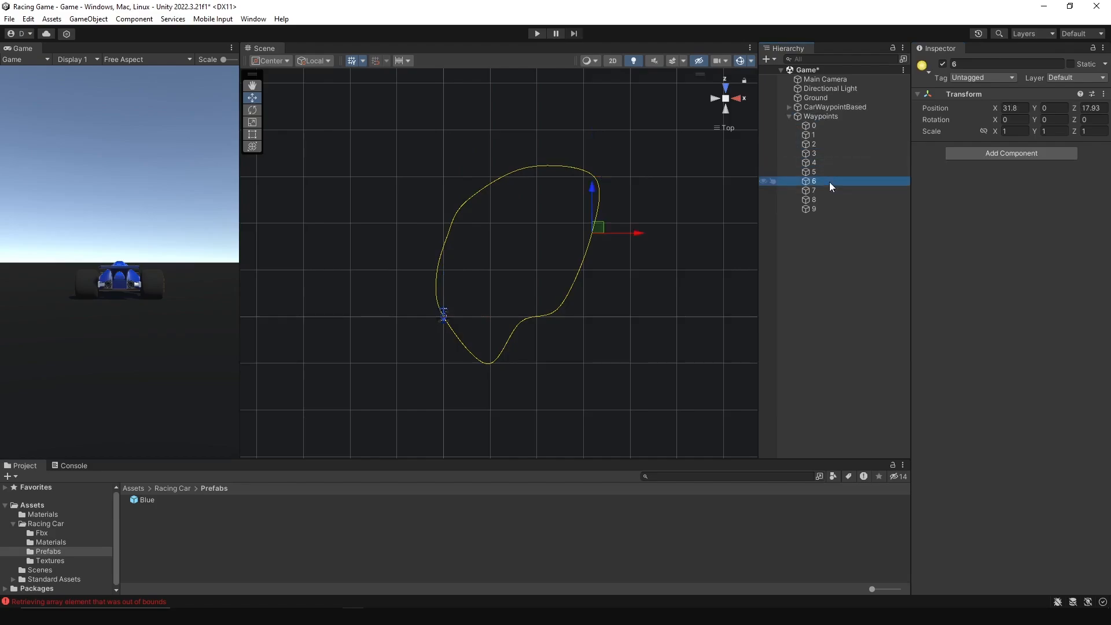
{"action": "left_click_drag", "start_coordinate": [603, 229], "coordinate": [625, 241]}
{"action": "left_click_drag", "start_coordinate": [635, 245], "coordinate": [570, 225]}
Move waypoint 8 outward to round off the loop's lower end, and place waypoint 7 at about X 26.3, Z 1.5.
{"action": "left_click", "coordinate": [821, 182]}
{"action": "left_click", "coordinate": [820, 189]}
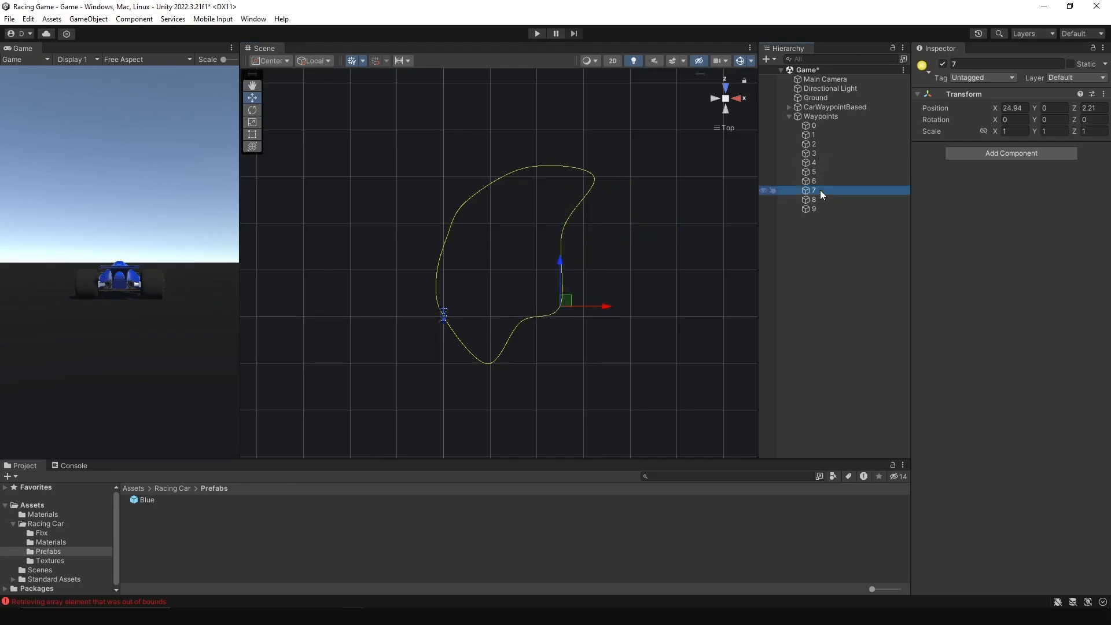
{"action": "left_click_drag", "start_coordinate": [573, 304], "coordinate": [580, 274]}
{"action": "left_click", "coordinate": [833, 199]}
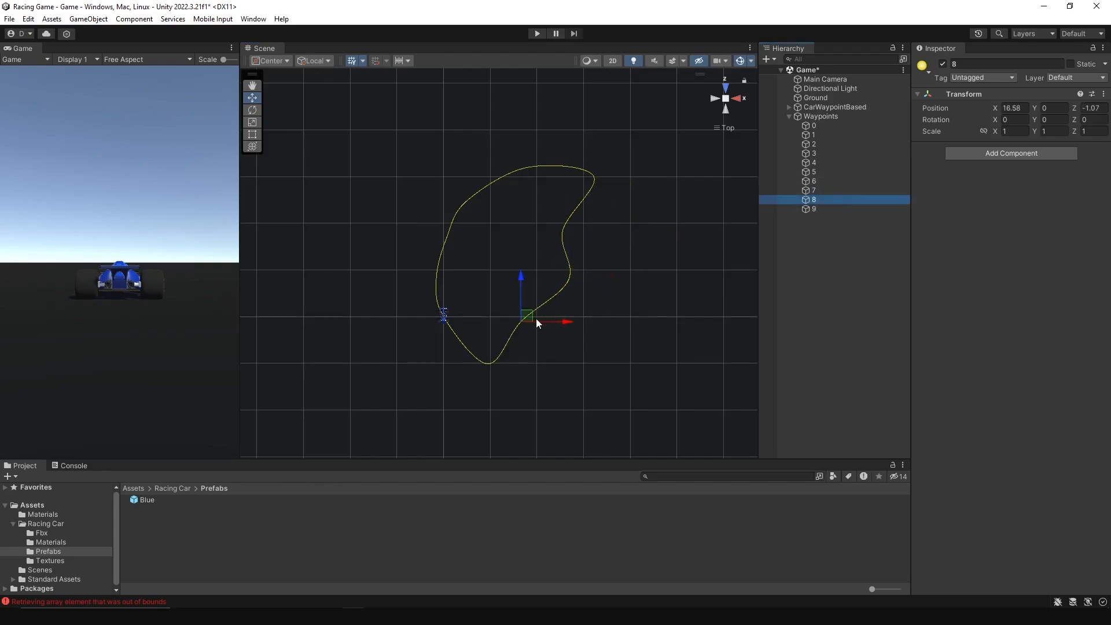
{"action": "left_click_drag", "start_coordinate": [537, 319], "coordinate": [558, 366]}
{"action": "left_click", "coordinate": [820, 190]}
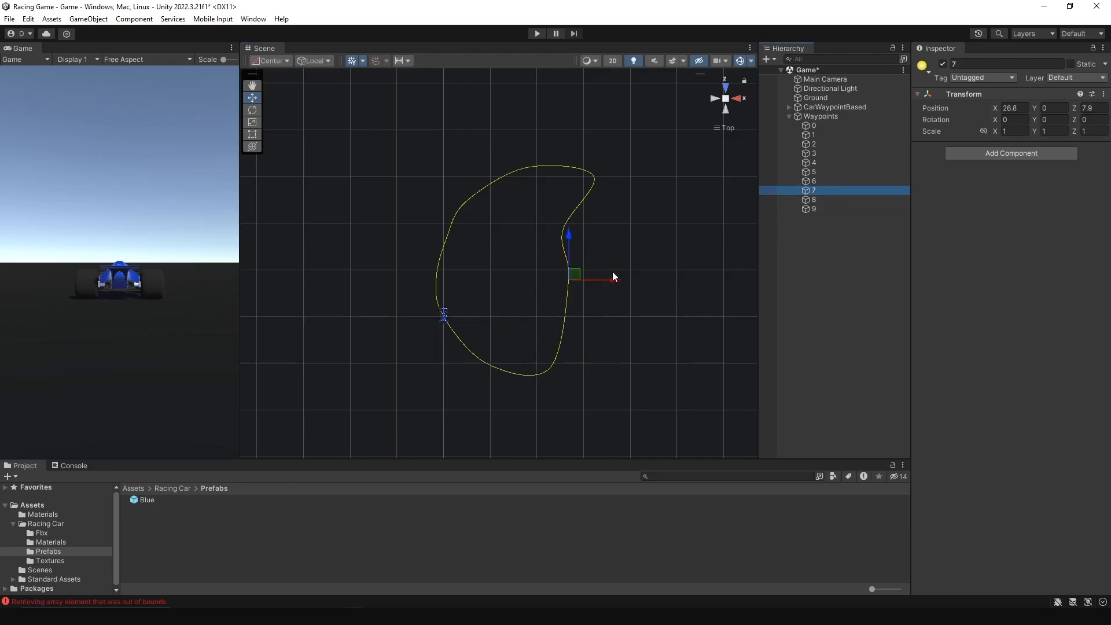
{"action": "left_click_drag", "start_coordinate": [576, 279], "coordinate": [572, 308]}
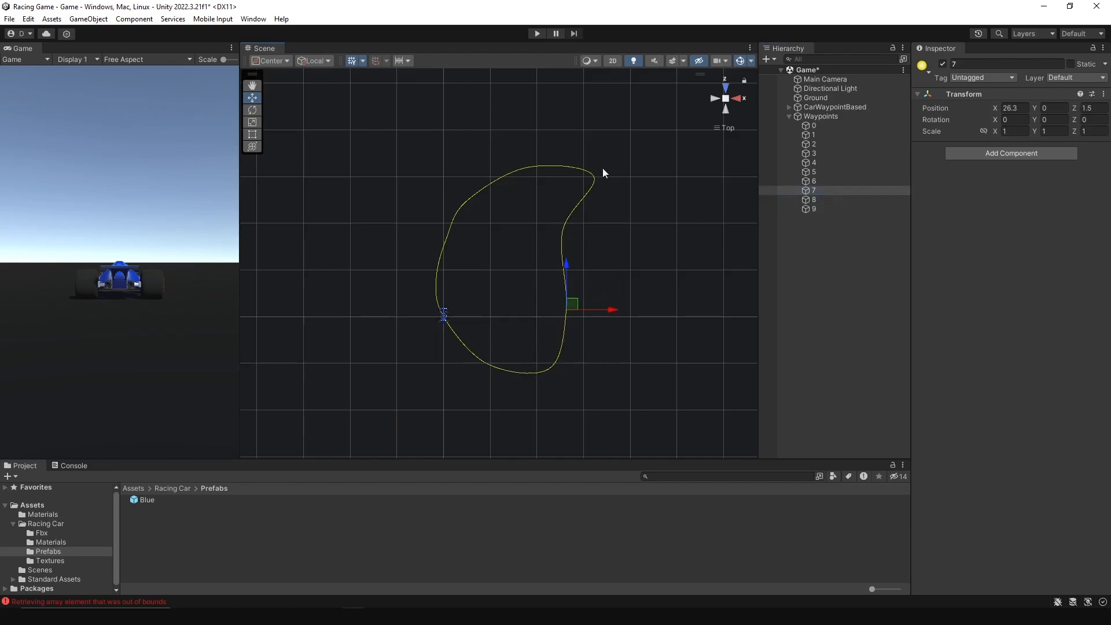
Move waypoint 5 inward to about X 25.9, Z 28.2 to smooth the loop's upper corner.
{"action": "left_click", "coordinate": [825, 153]}
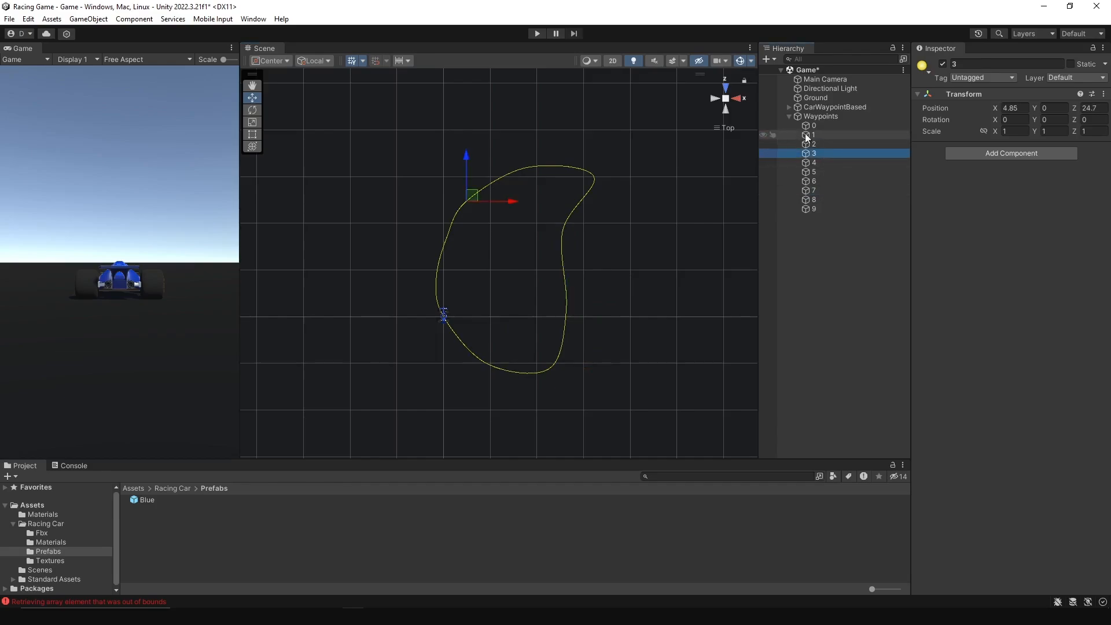
{"action": "left_click", "coordinate": [824, 145]}
{"action": "left_click", "coordinate": [817, 172]}
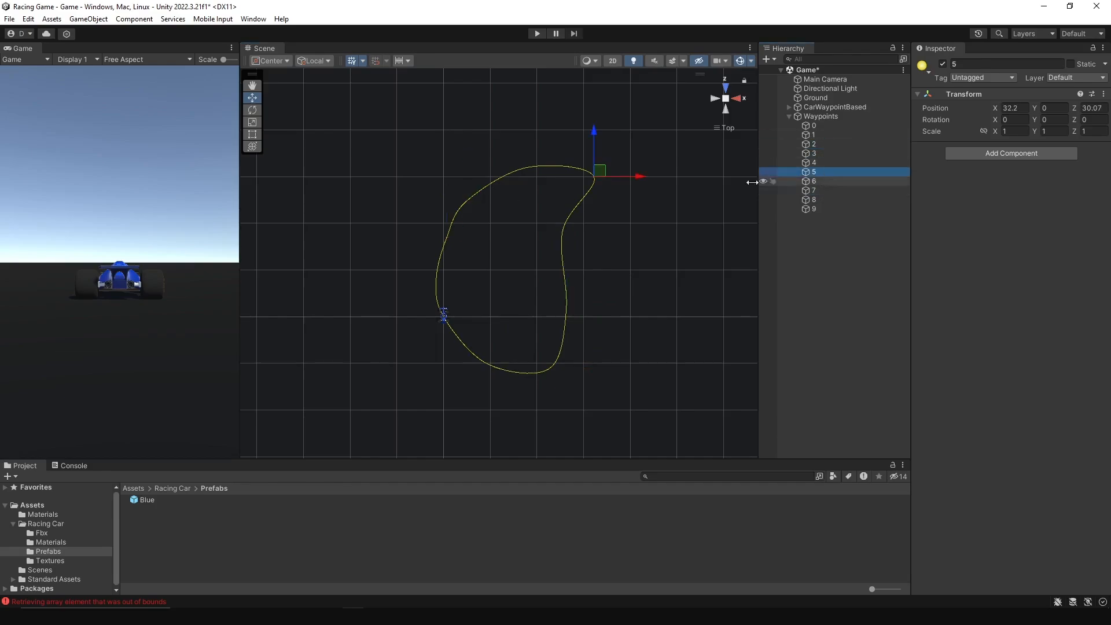
{"action": "left_click_drag", "start_coordinate": [596, 168], "coordinate": [565, 180]}
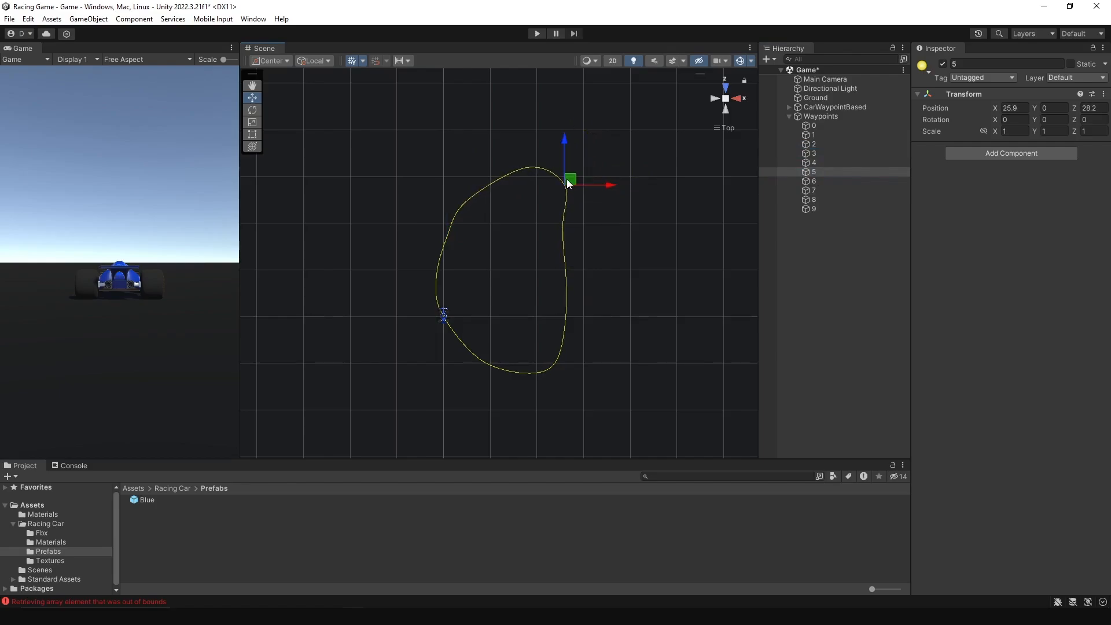
Deselect the waypoints, save the scene and collapse the Waypoints group.
{"action": "left_click", "coordinate": [813, 144]}
{"action": "left_click", "coordinate": [821, 126]}
{"action": "left_click", "coordinate": [840, 275]}
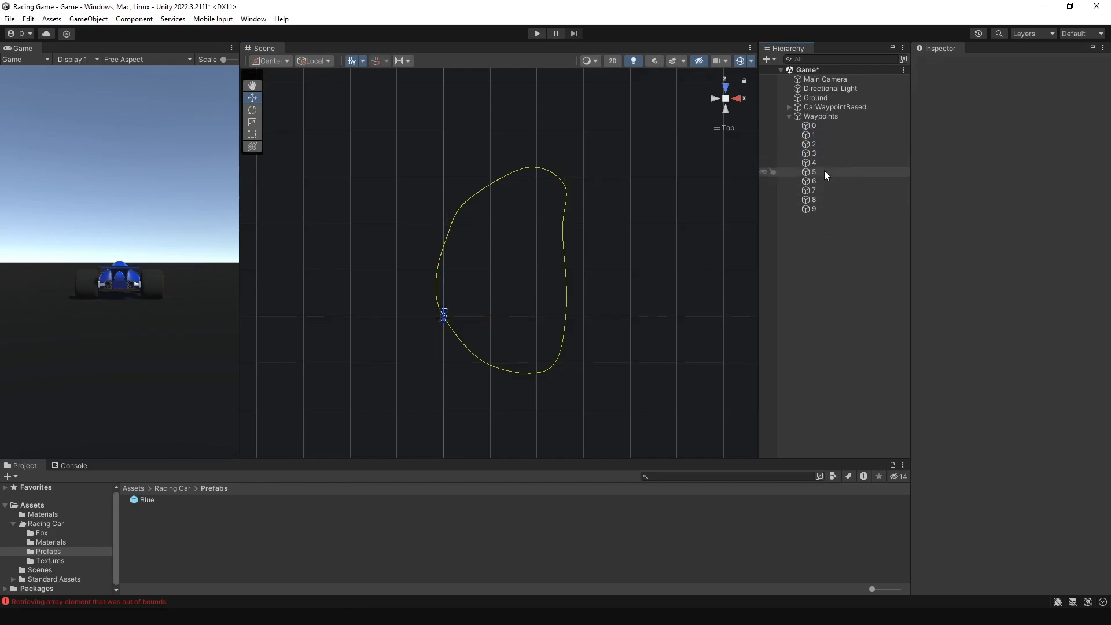
{"action": "key", "text": "ctrl+s"}
{"action": "left_click", "coordinate": [790, 116]}
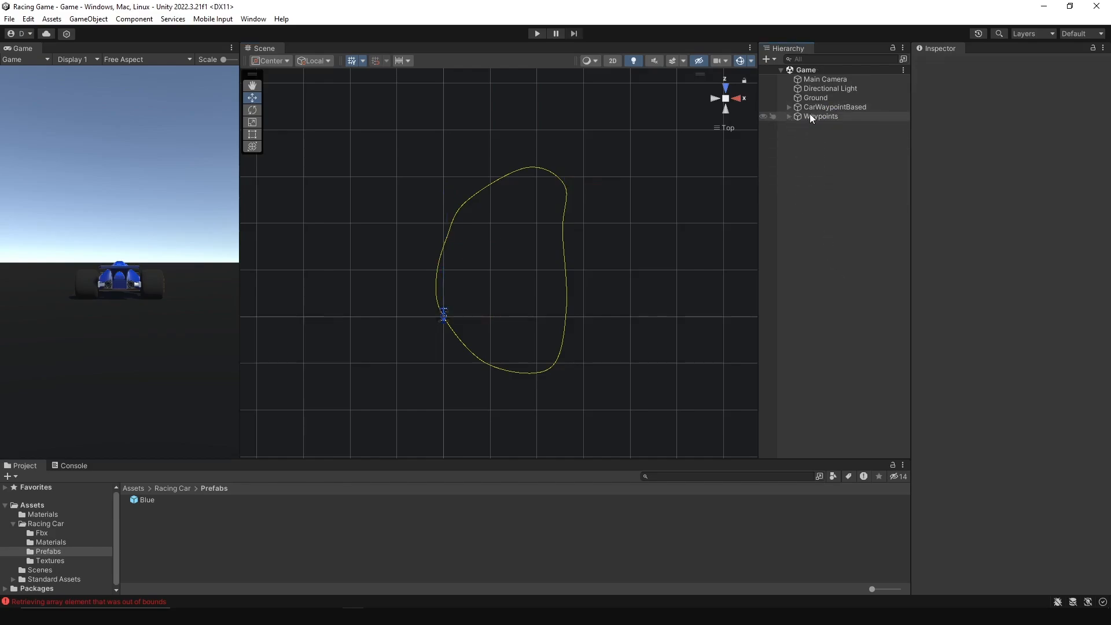
Assign Waypoints as the Circuit in CarWaypointBased's Waypoint Progress Tracker, and save the scene.
{"action": "left_click", "coordinate": [826, 107]}
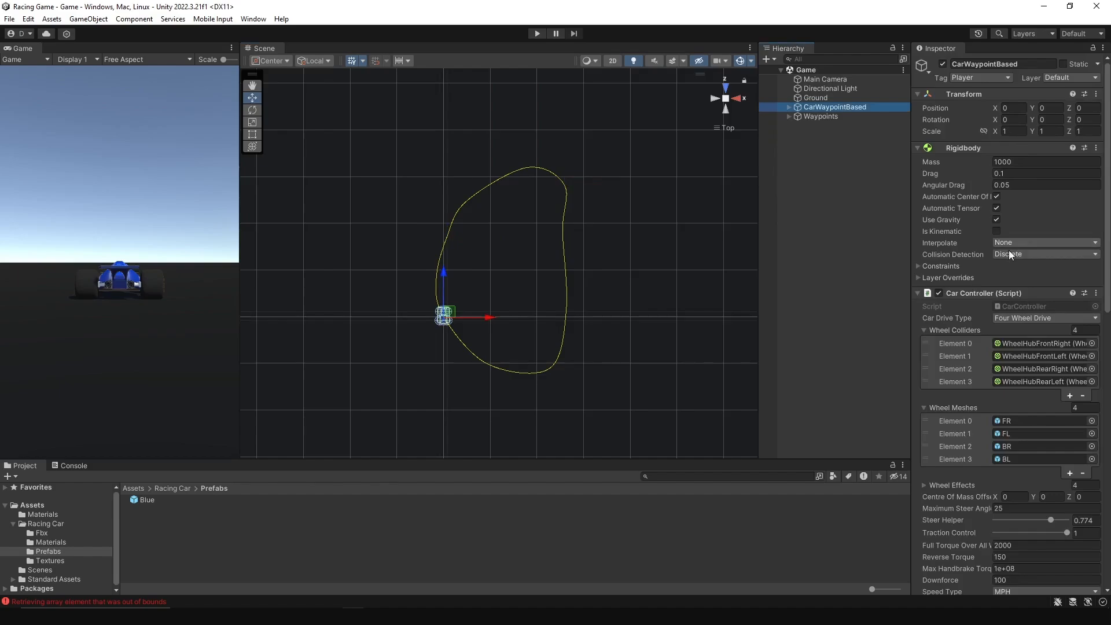
{"action": "scroll", "coordinate": [990, 257], "scroll_direction": "down", "scroll_amount": 15}
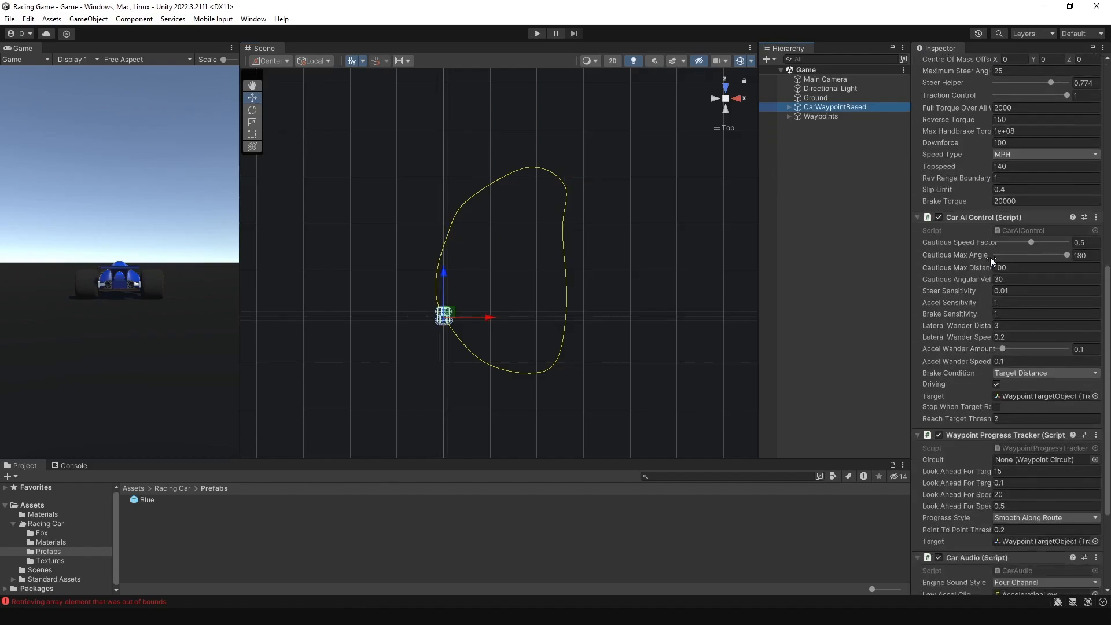
{"action": "scroll", "coordinate": [991, 257], "scroll_direction": "down", "scroll_amount": 2}
{"action": "scroll", "coordinate": [991, 257], "scroll_direction": "down", "scroll_amount": 3}
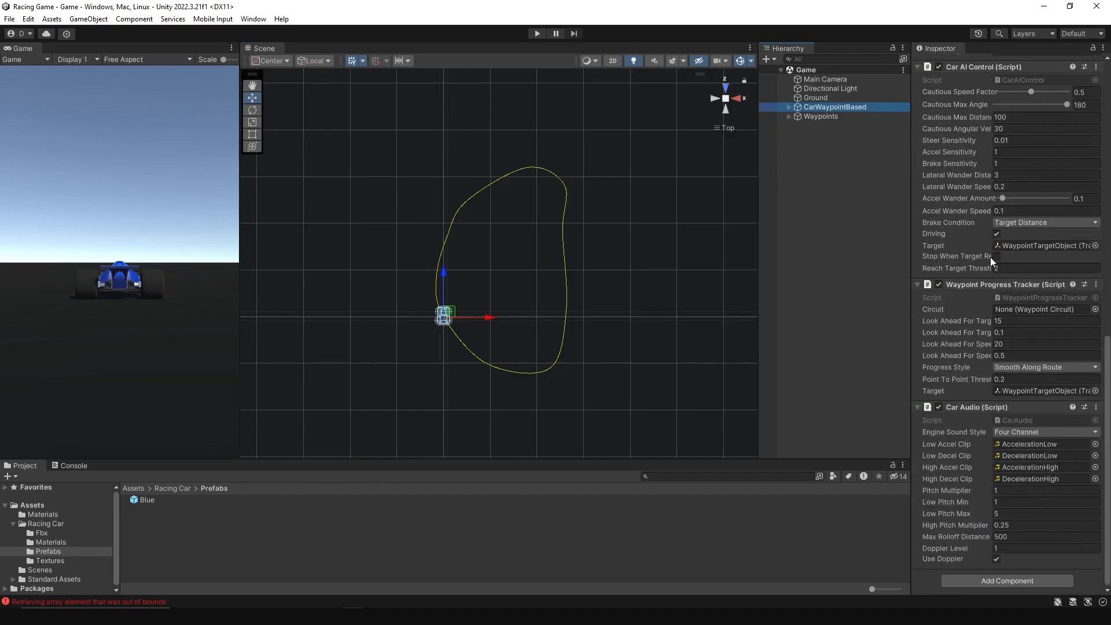
{"action": "left_click_drag", "start_coordinate": [804, 117], "coordinate": [1000, 308]}
{"action": "left_click", "coordinate": [791, 214]}
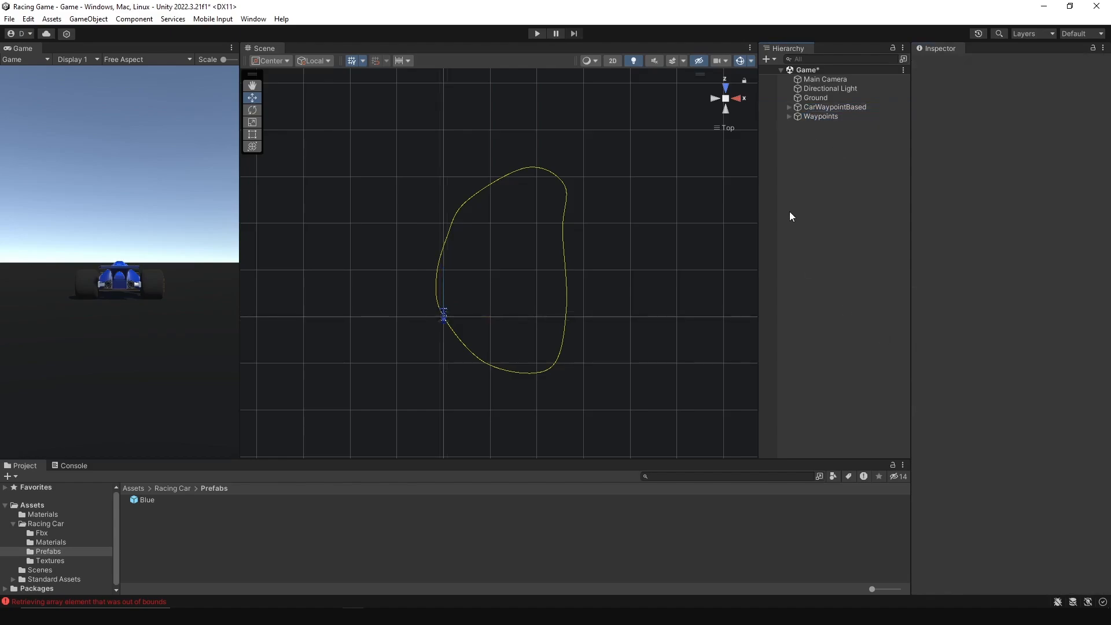
{"action": "key", "text": "ctrl+s"}
Enlarge the Game view beside the Scene view and clear the console messages.
{"action": "left_click_drag", "start_coordinate": [241, 277], "coordinate": [429, 277]}
{"action": "left_click", "coordinate": [67, 467]}
{"action": "left_click", "coordinate": [19, 477]}
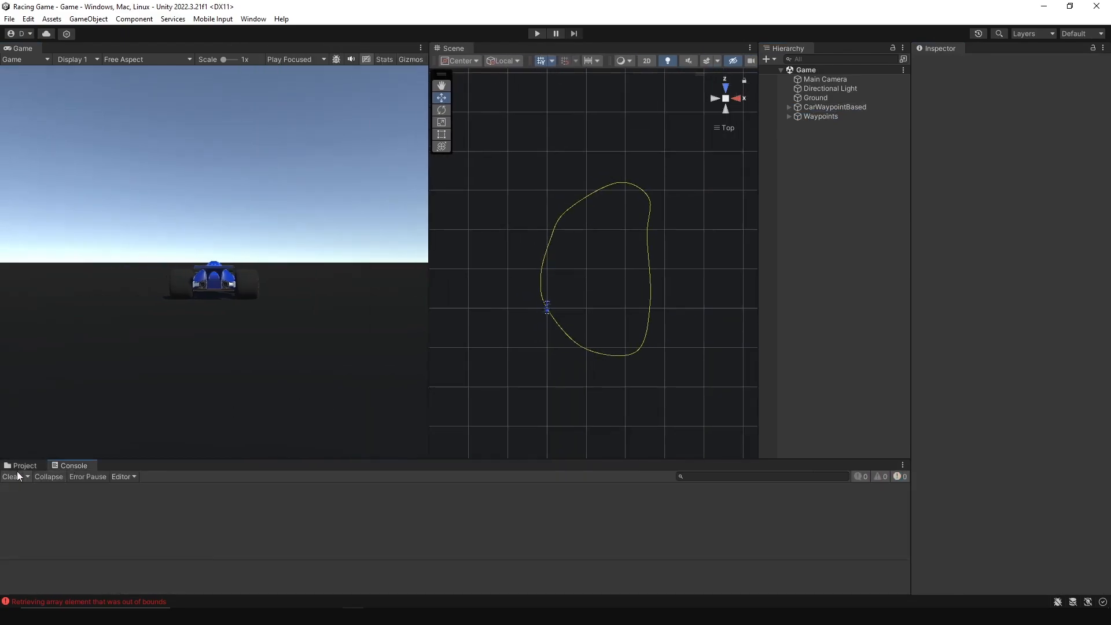
{"action": "left_click", "coordinate": [28, 466]}
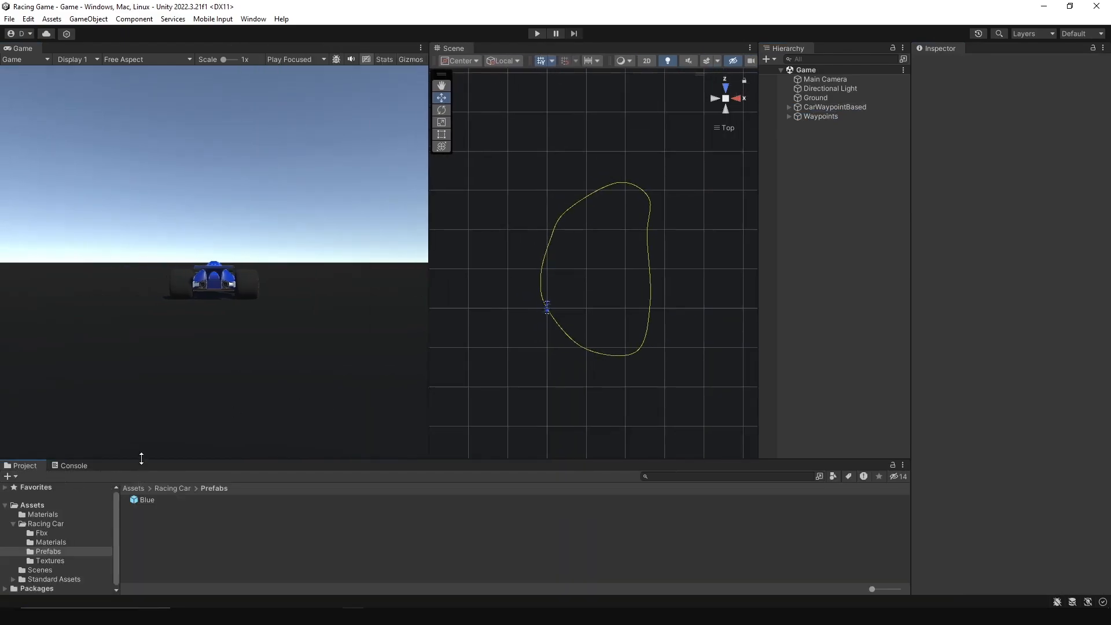
{"action": "left_click_drag", "start_coordinate": [141, 459], "coordinate": [144, 453]}
Review CarWaypointBased's Car Controller, Car AI Control and Waypoint Progress Tracker settings.
{"action": "left_click", "coordinate": [835, 107]}
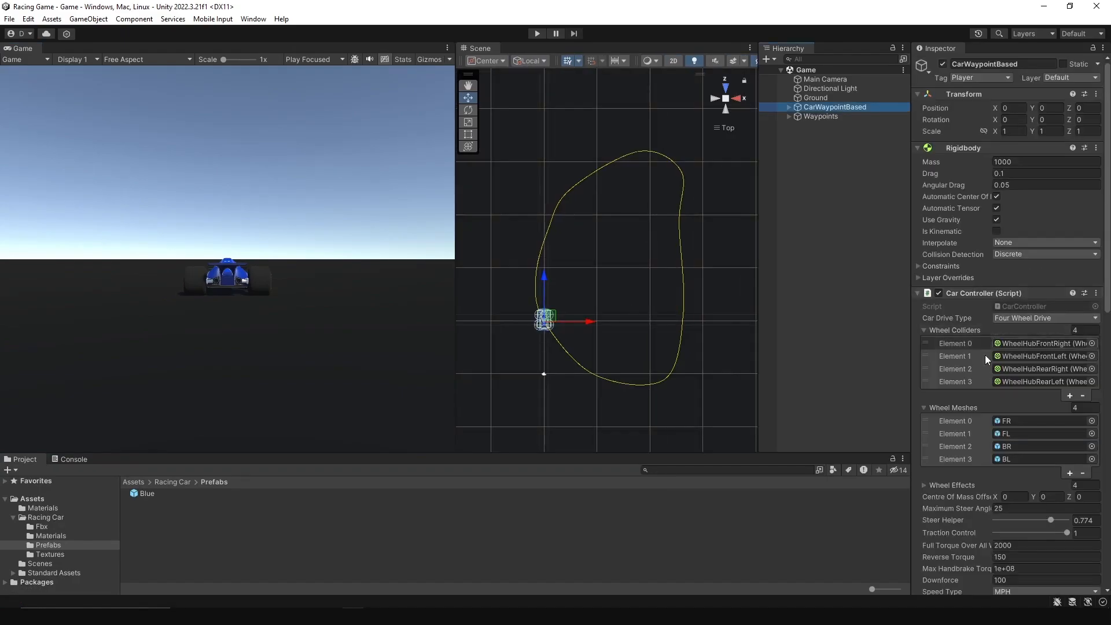
{"action": "scroll", "coordinate": [984, 370], "scroll_direction": "down", "scroll_amount": 8}
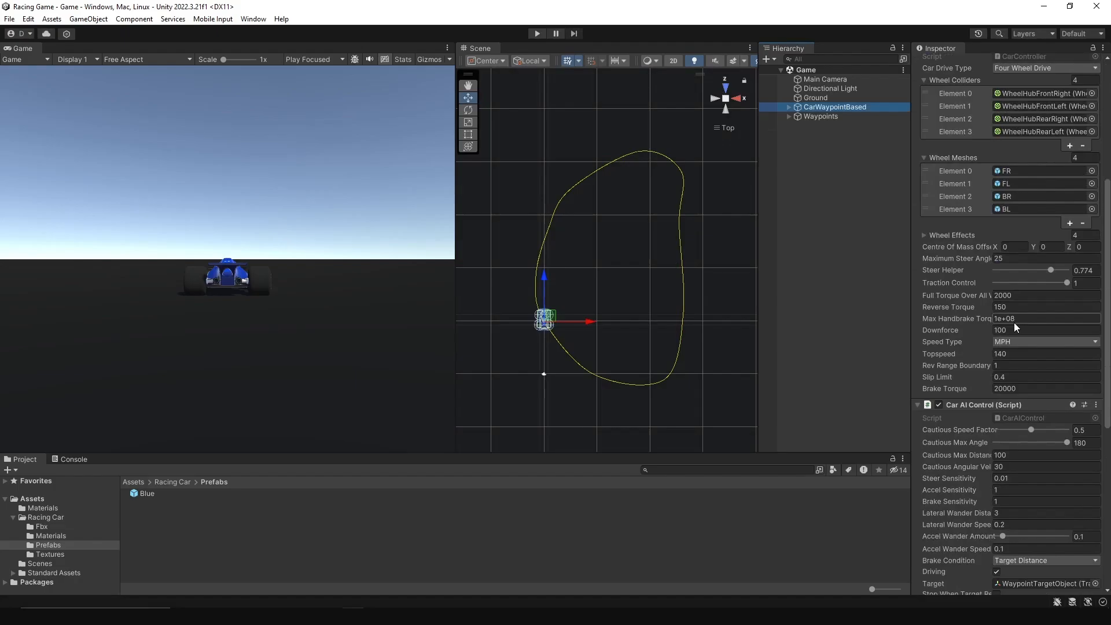
{"action": "scroll", "coordinate": [1014, 322], "scroll_direction": "down", "scroll_amount": 2}
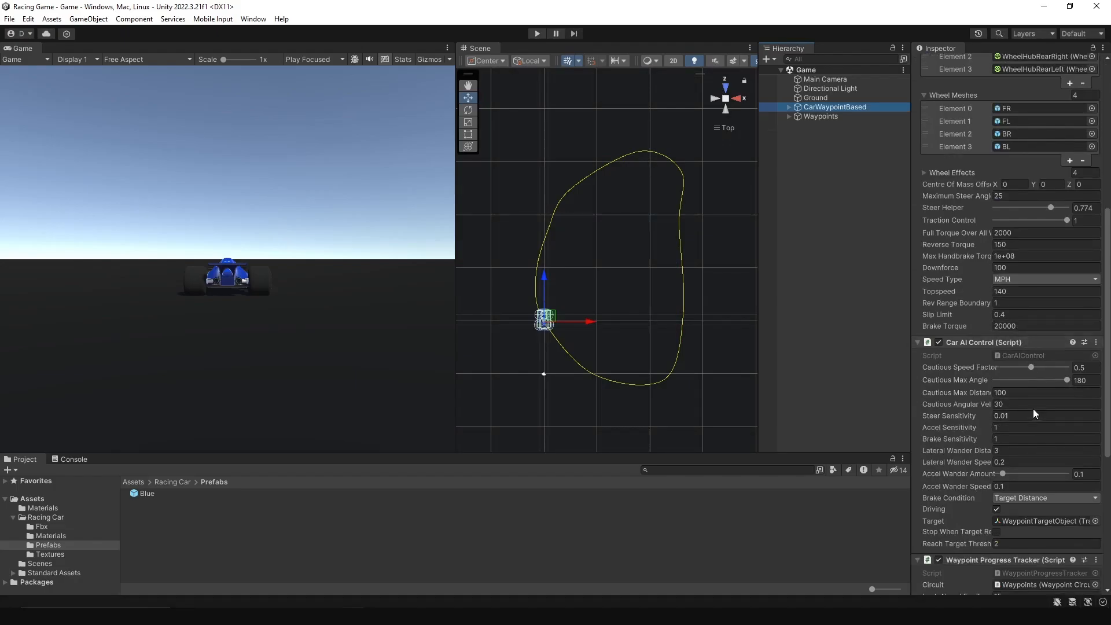
{"action": "scroll", "coordinate": [1030, 405], "scroll_direction": "down", "scroll_amount": 4}
{"action": "scroll", "coordinate": [1030, 405], "scroll_direction": "down", "scroll_amount": 3}
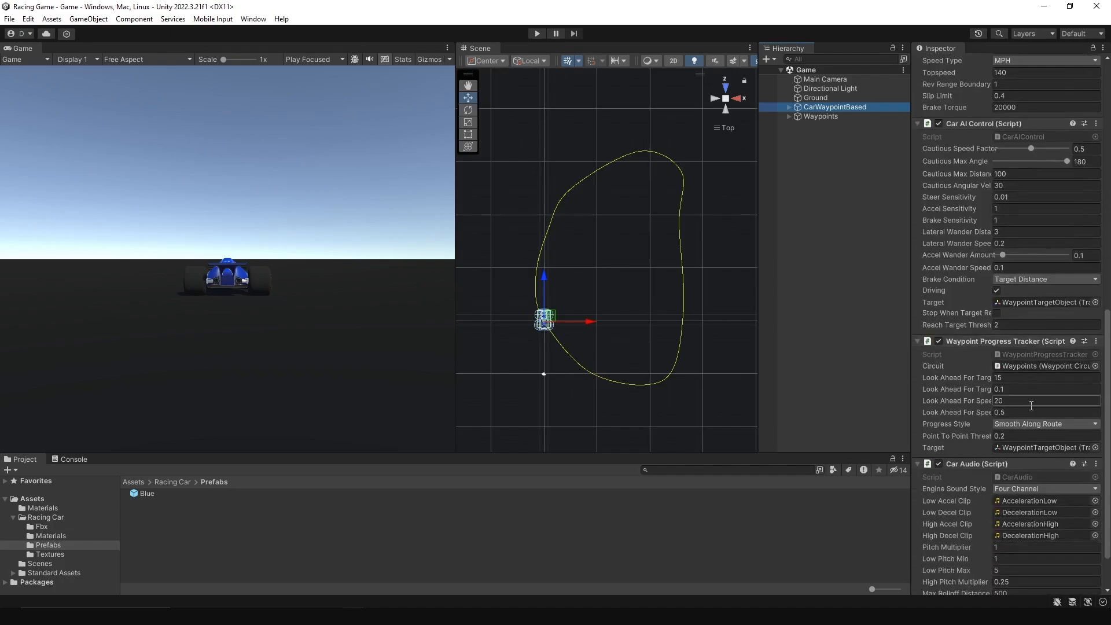
Set the Topspeed in CarWaypointBased's Car Controller to 80 MPH.
{"action": "scroll", "coordinate": [1031, 405], "scroll_direction": "down", "scroll_amount": 2}
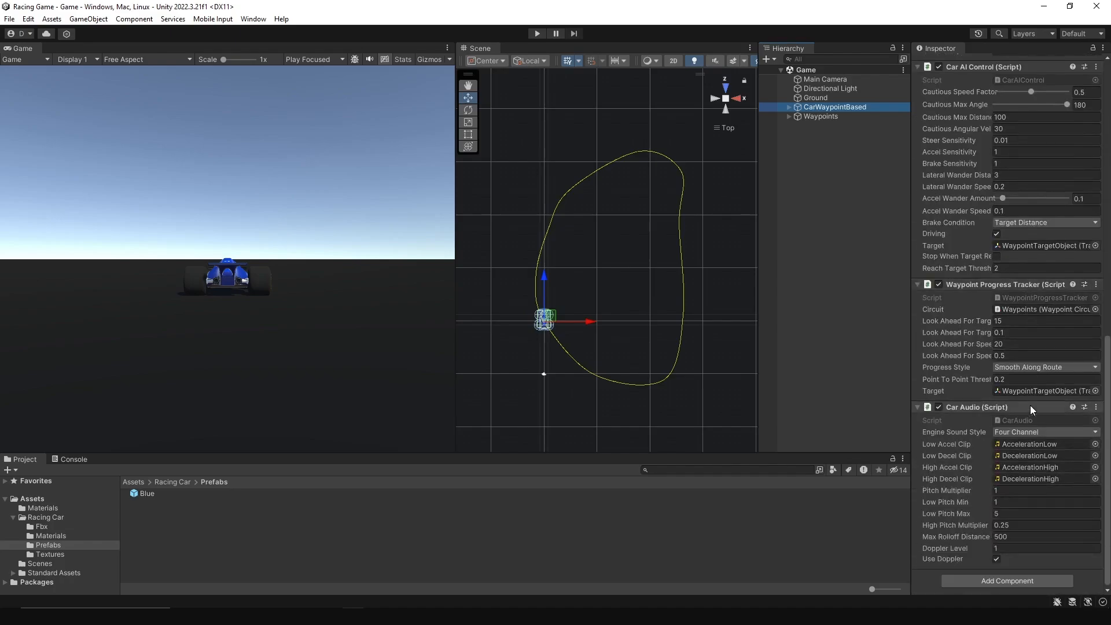
{"action": "scroll", "coordinate": [1030, 405], "scroll_direction": "up", "scroll_amount": 13}
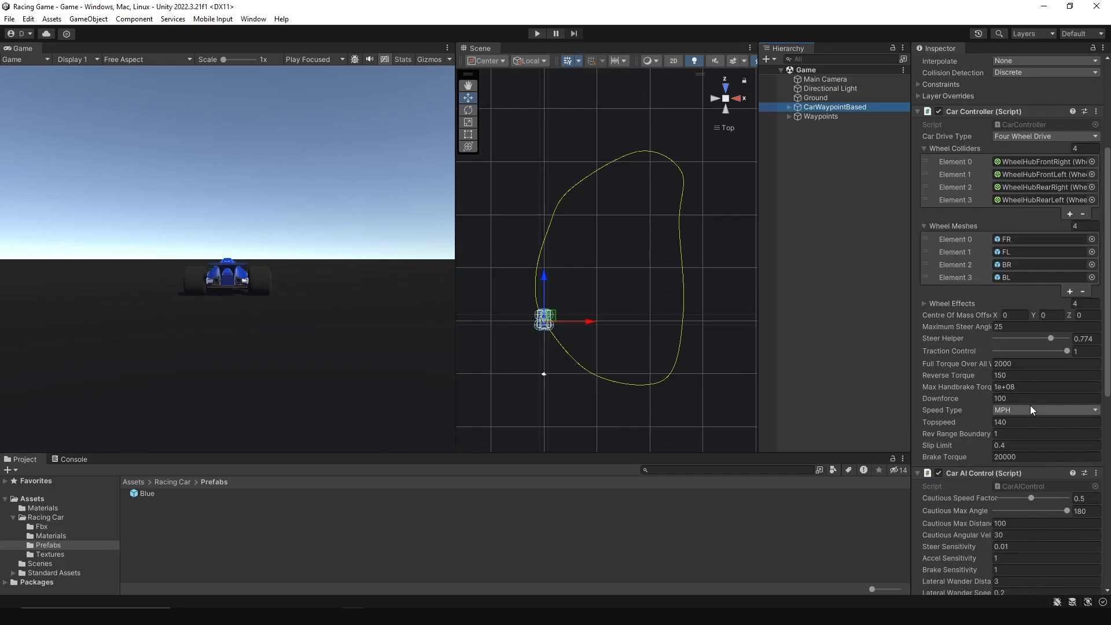
{"action": "scroll", "coordinate": [1030, 405], "scroll_direction": "up", "scroll_amount": 8}
{"action": "scroll", "coordinate": [1030, 405], "scroll_direction": "down", "scroll_amount": 5}
{"action": "scroll", "coordinate": [1031, 405], "scroll_direction": "down", "scroll_amount": 2}
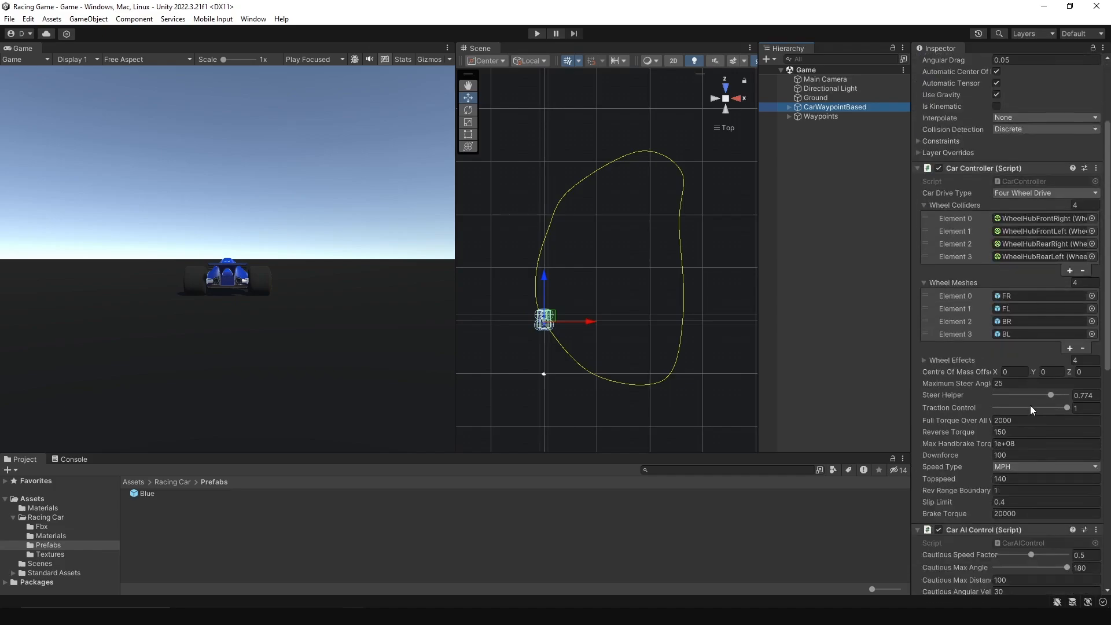
{"action": "left_click", "coordinate": [1024, 389]}
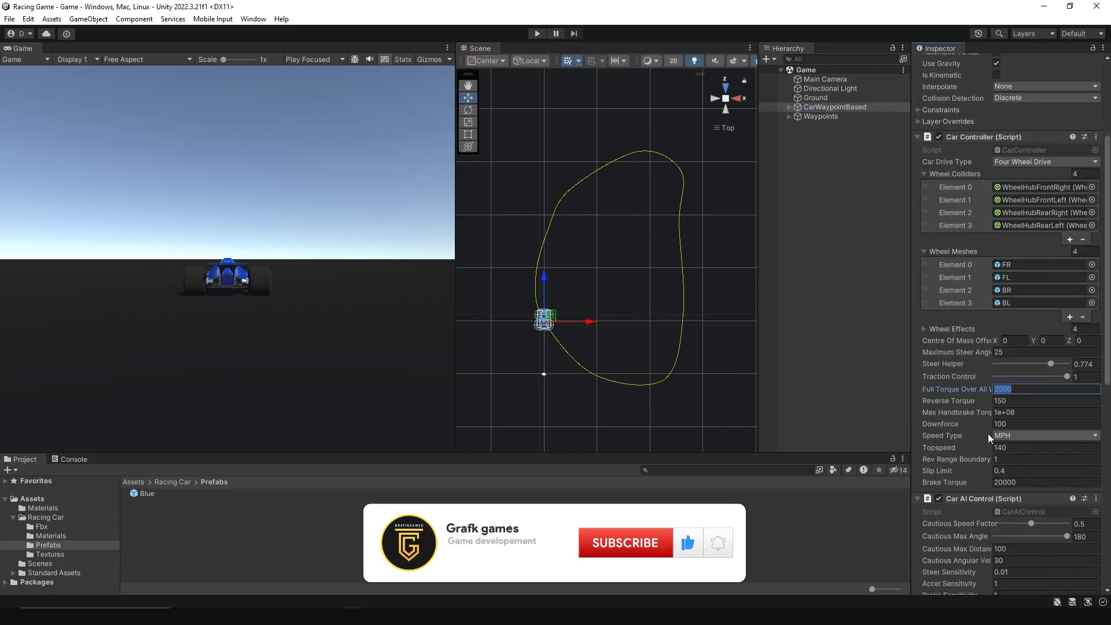
{"action": "left_click", "coordinate": [1009, 446]}
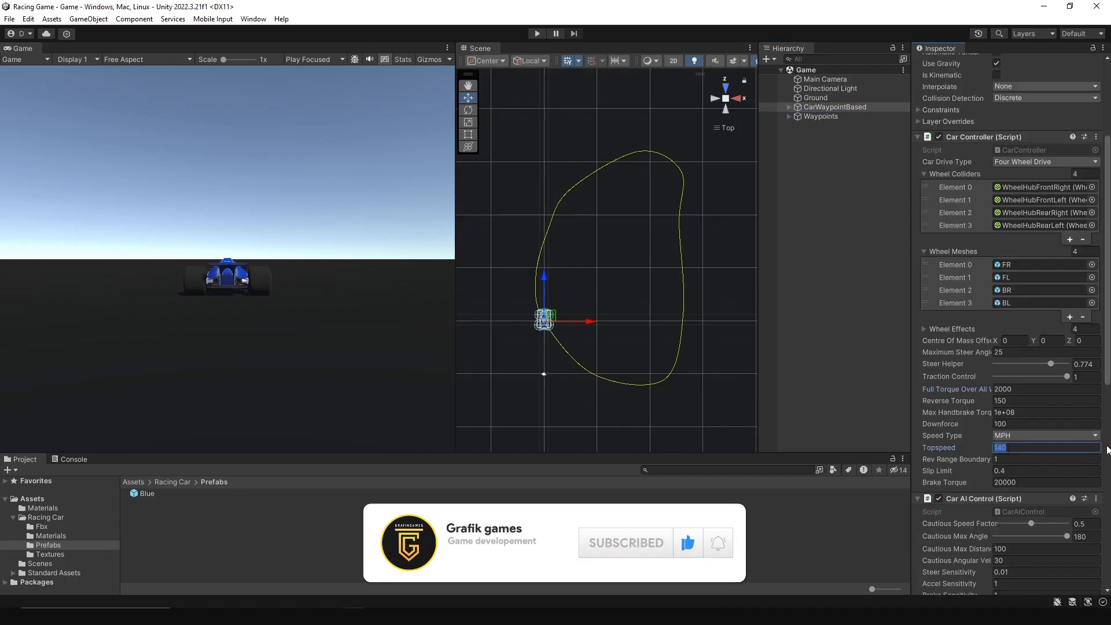
{"action": "type", "text": "80"}
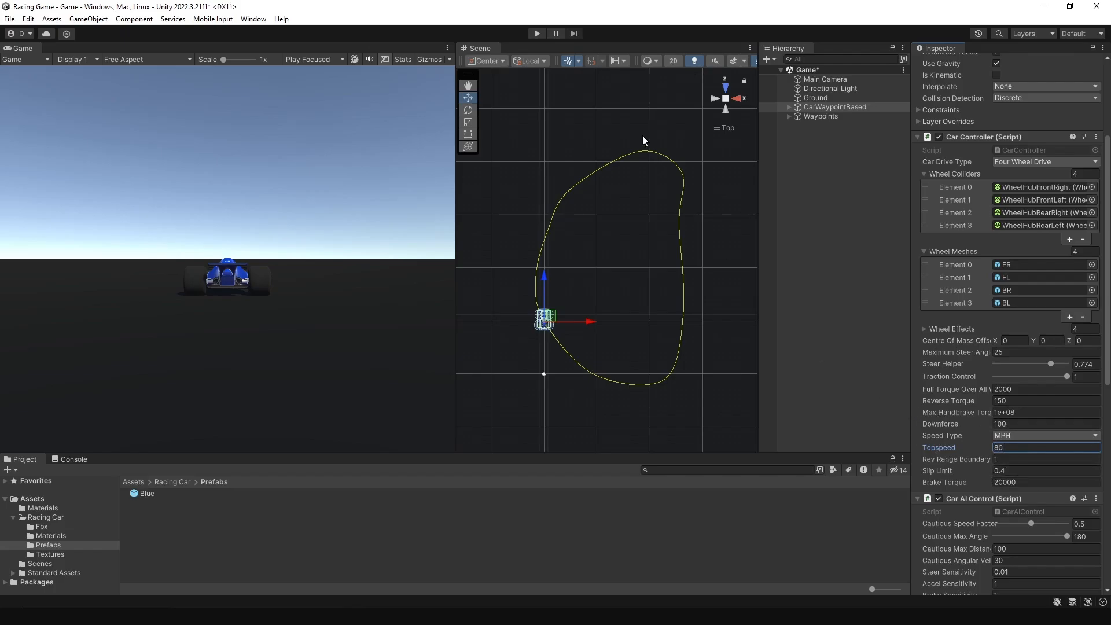
Run the scene in play mode to test how the car follows the waypoint circuit at the new top speed.
{"action": "left_click", "coordinate": [541, 36]}
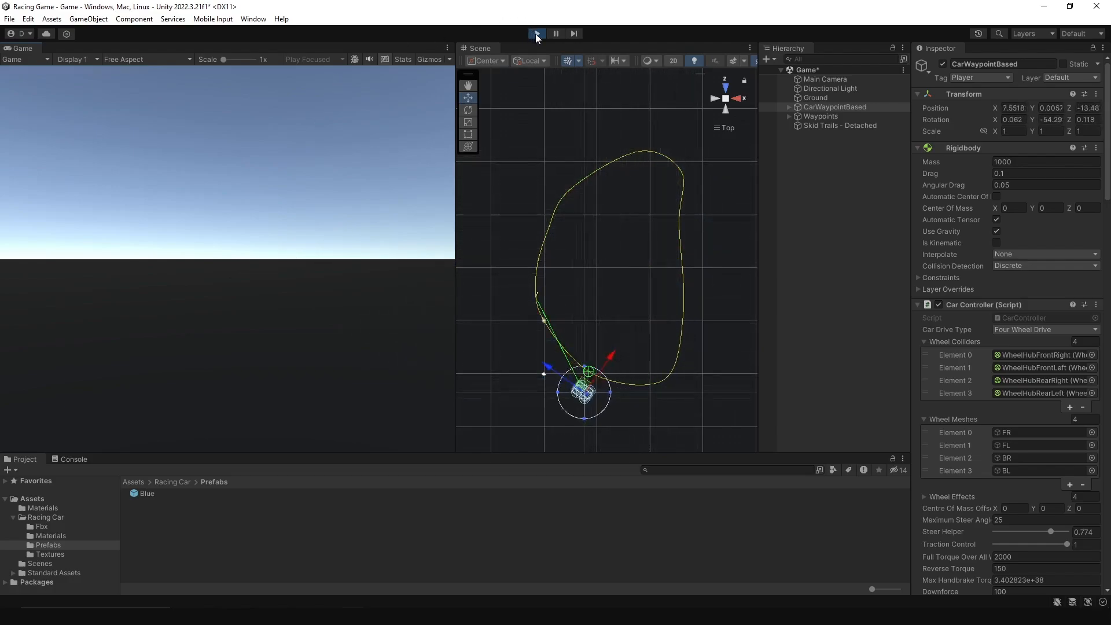
{"action": "left_click", "coordinate": [537, 34]}
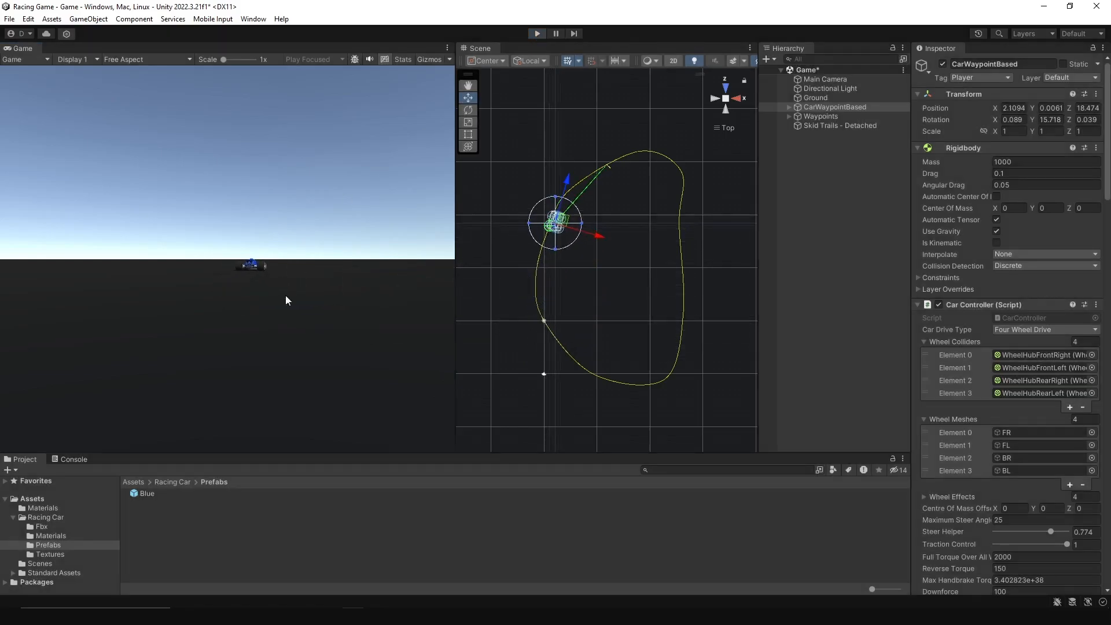